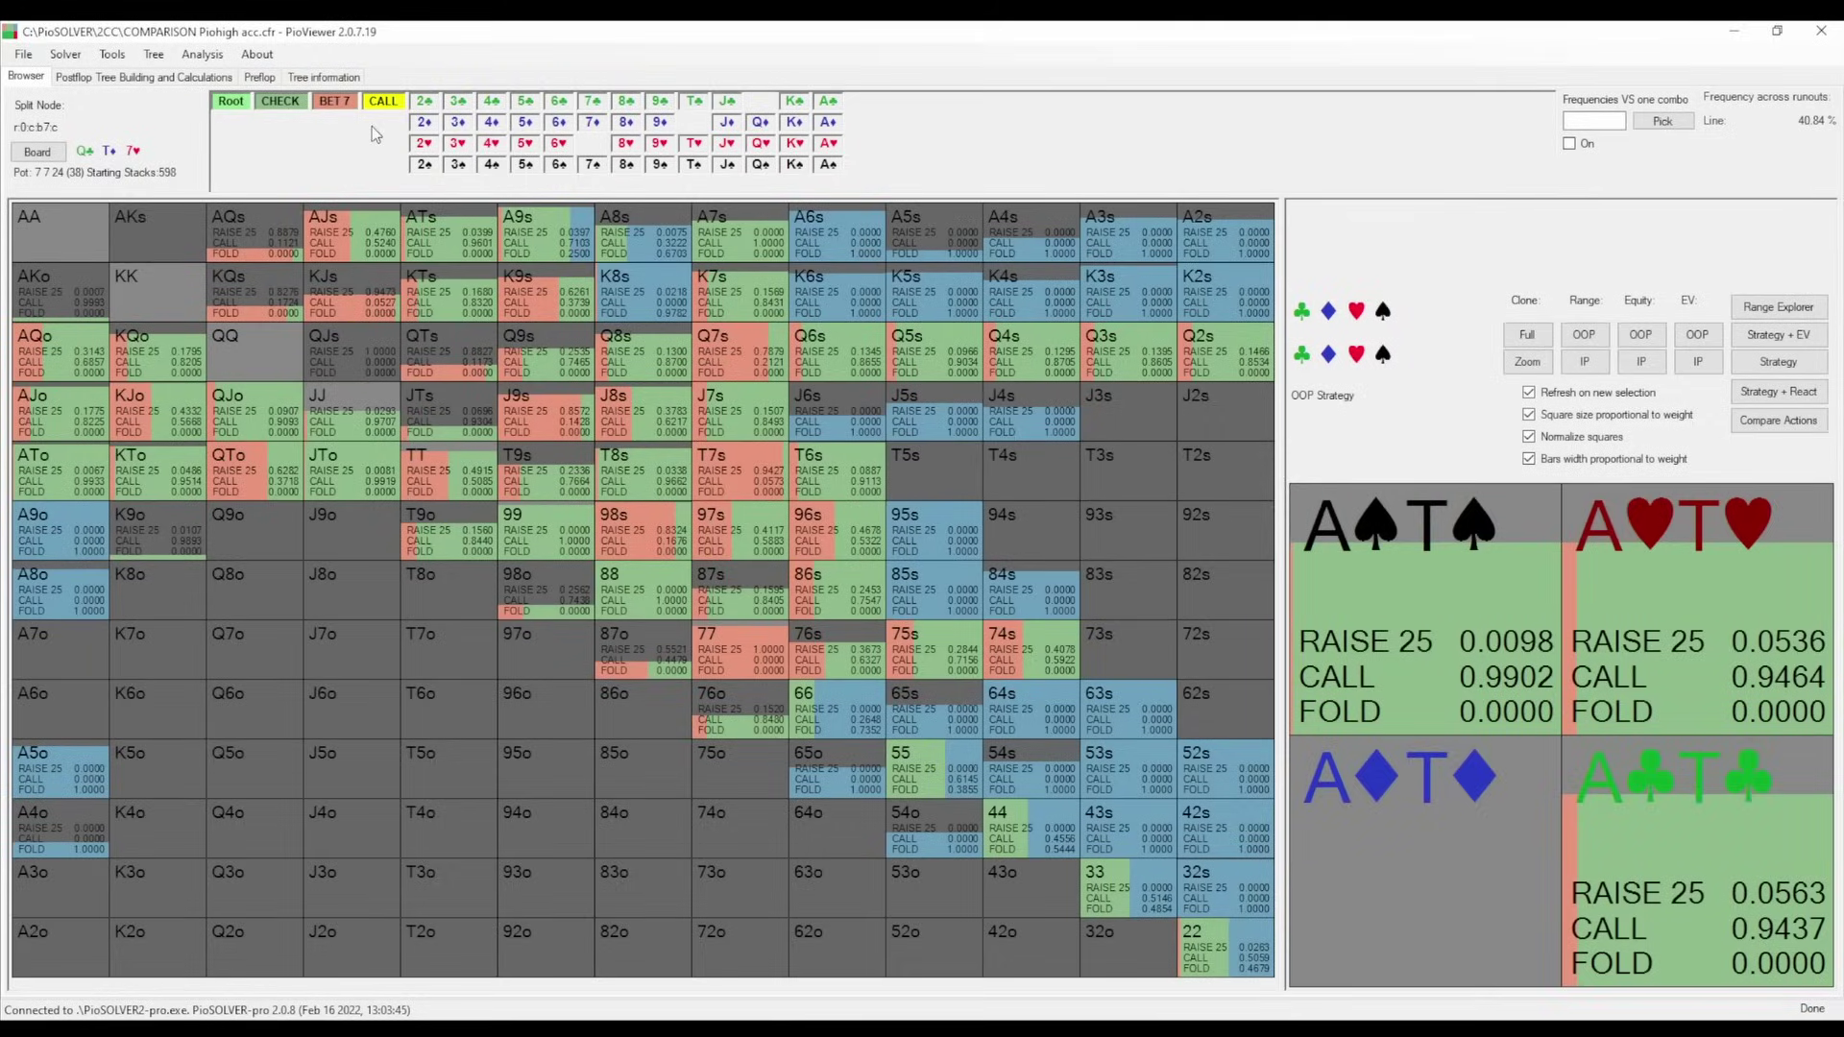
Go to the 4♠ turn check–bet 51 node and open its Range Explorer on strategy.
left_click(501, 167)
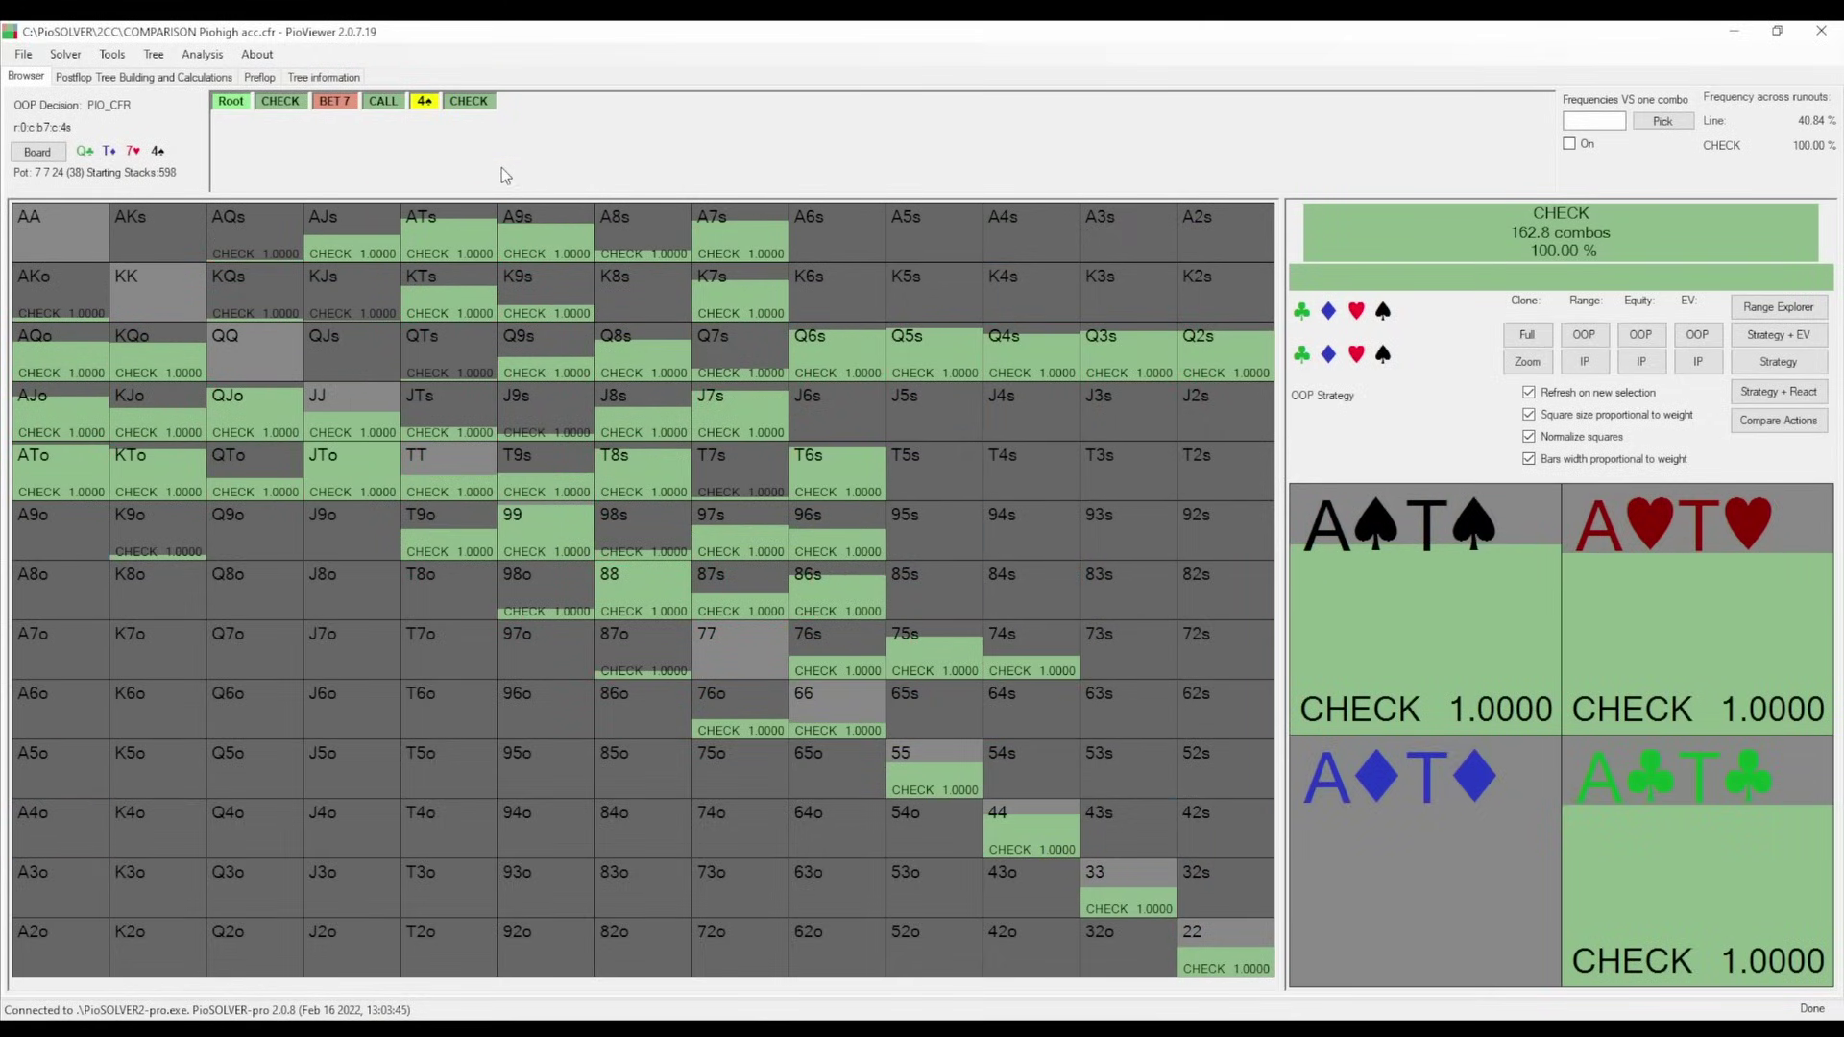
left_click(479, 102)
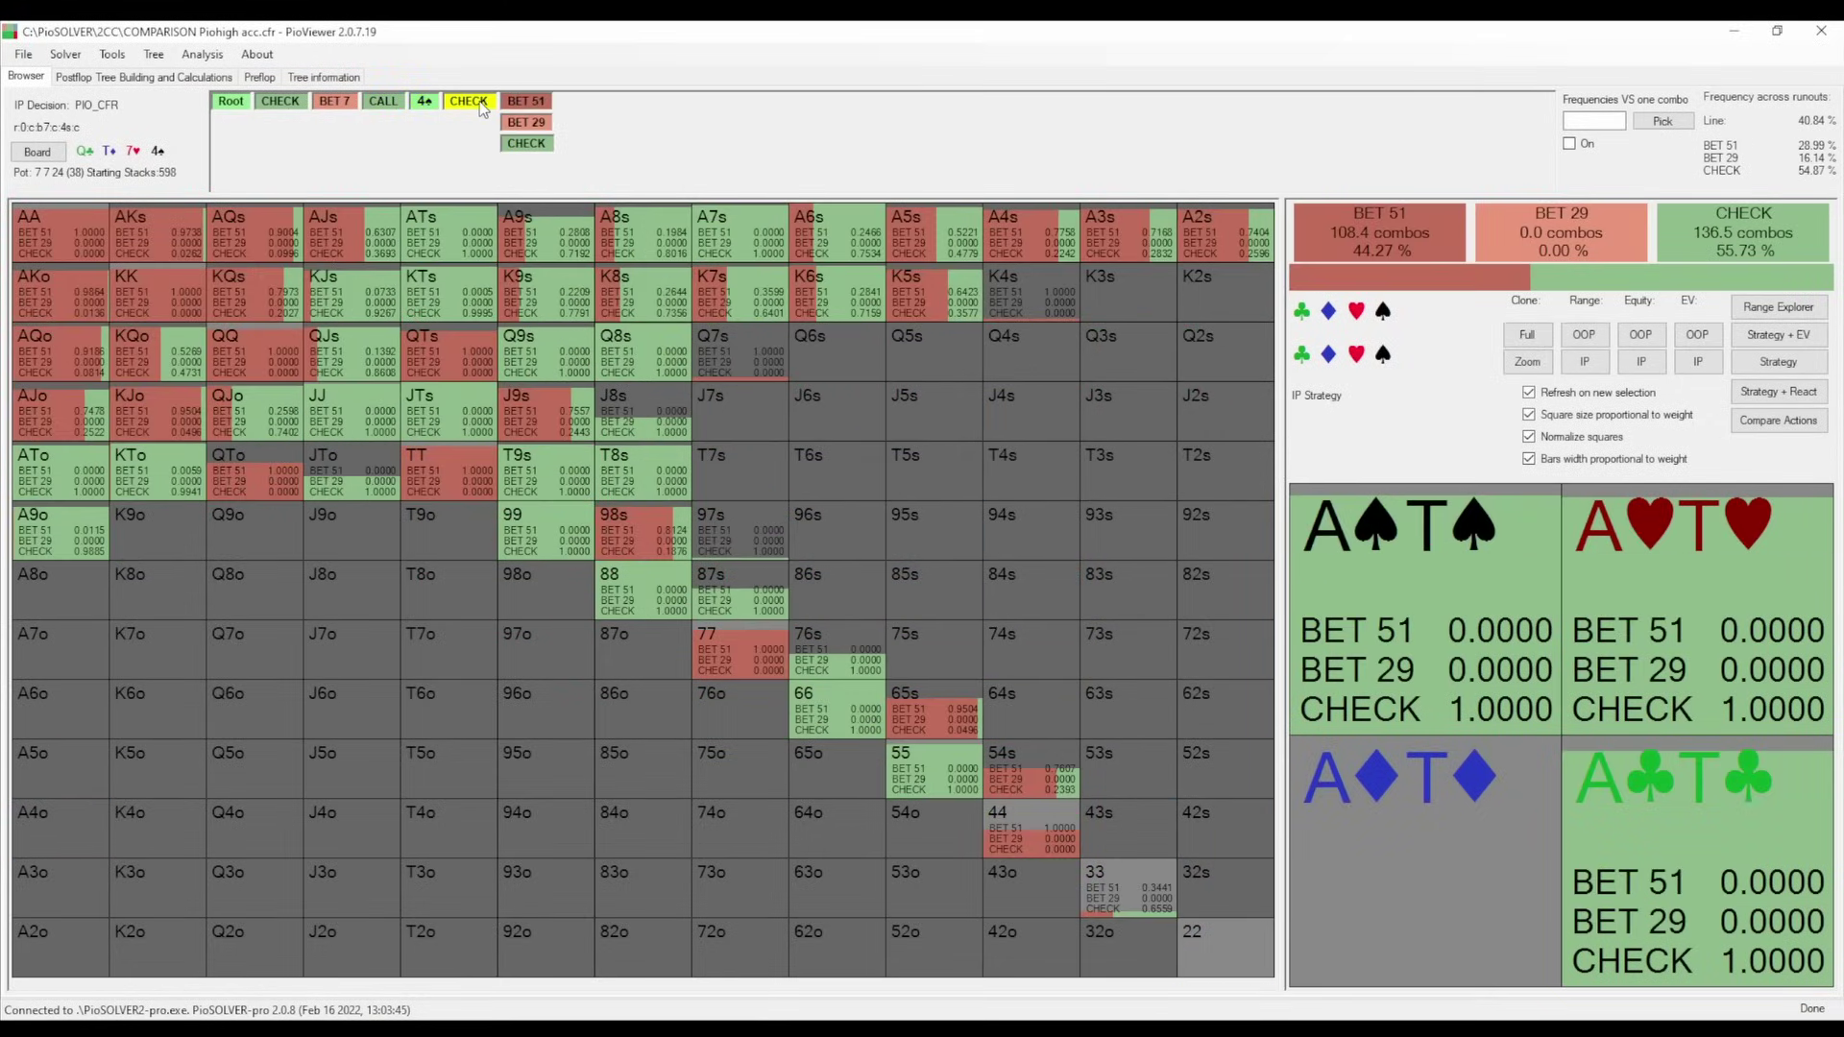
left_click(530, 105)
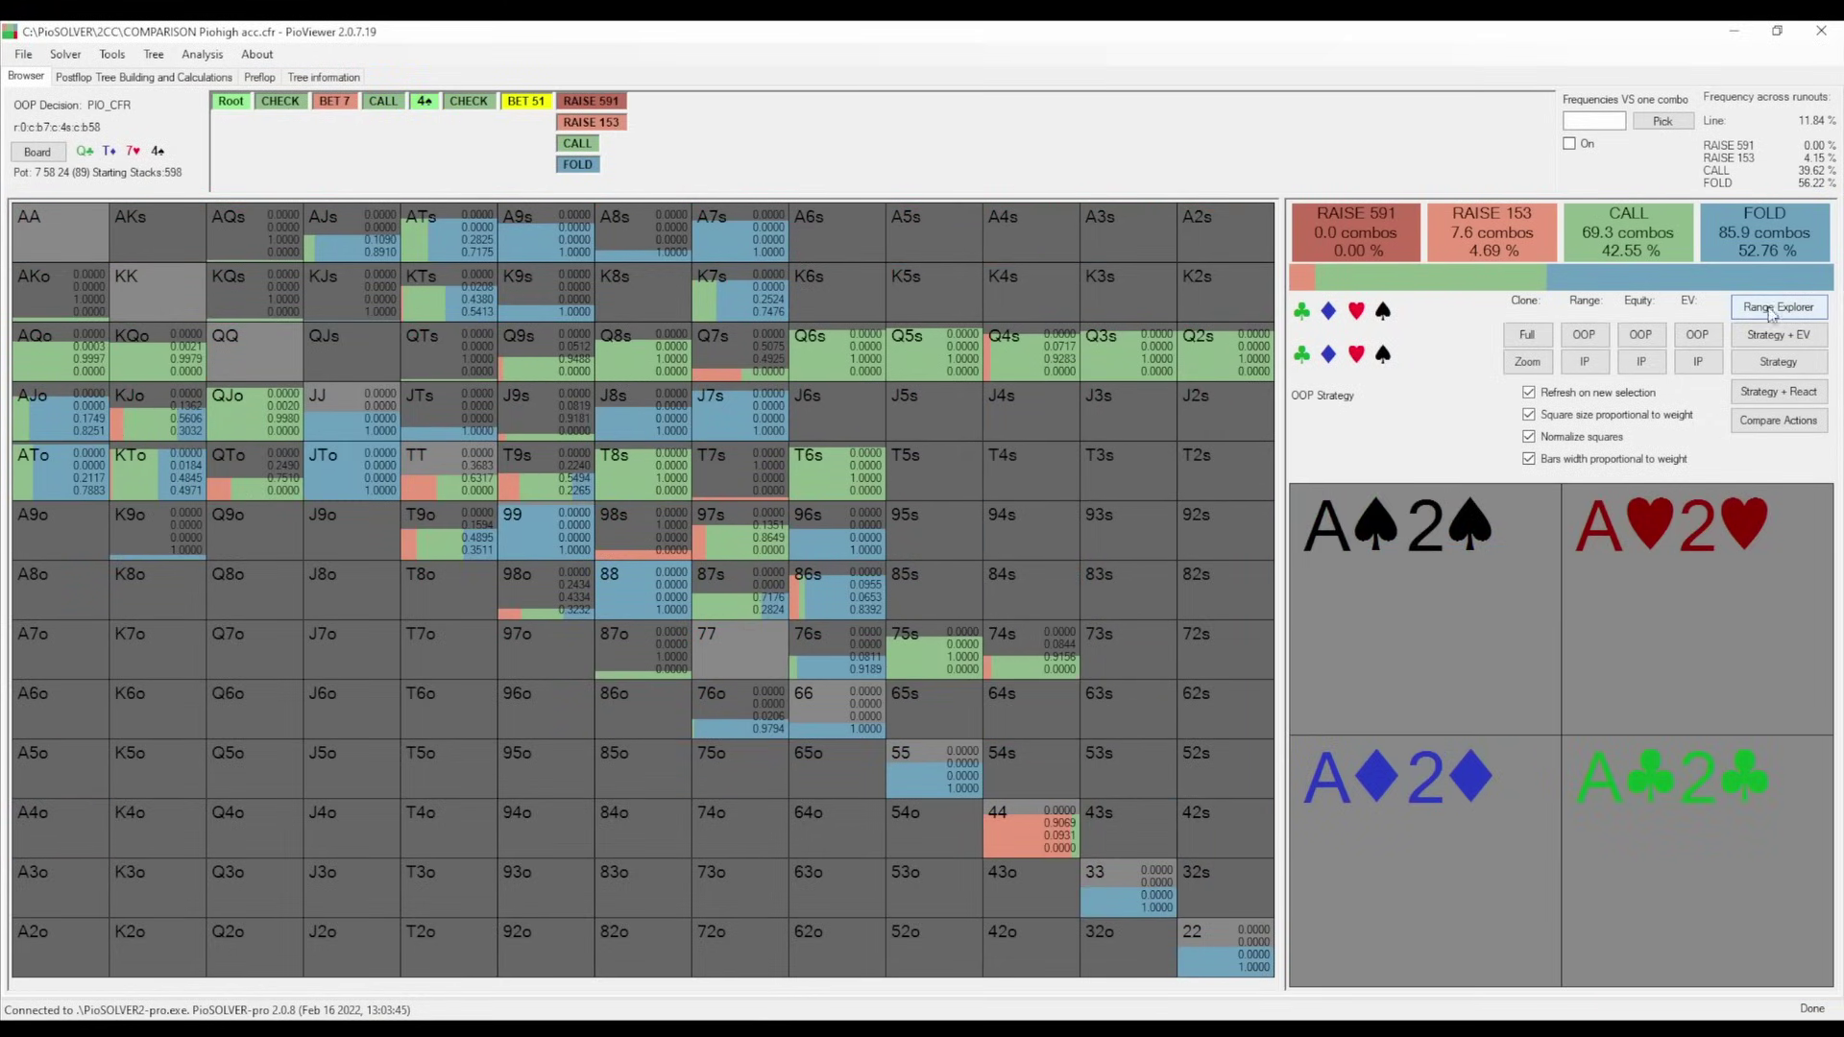
left_click(1803, 317)
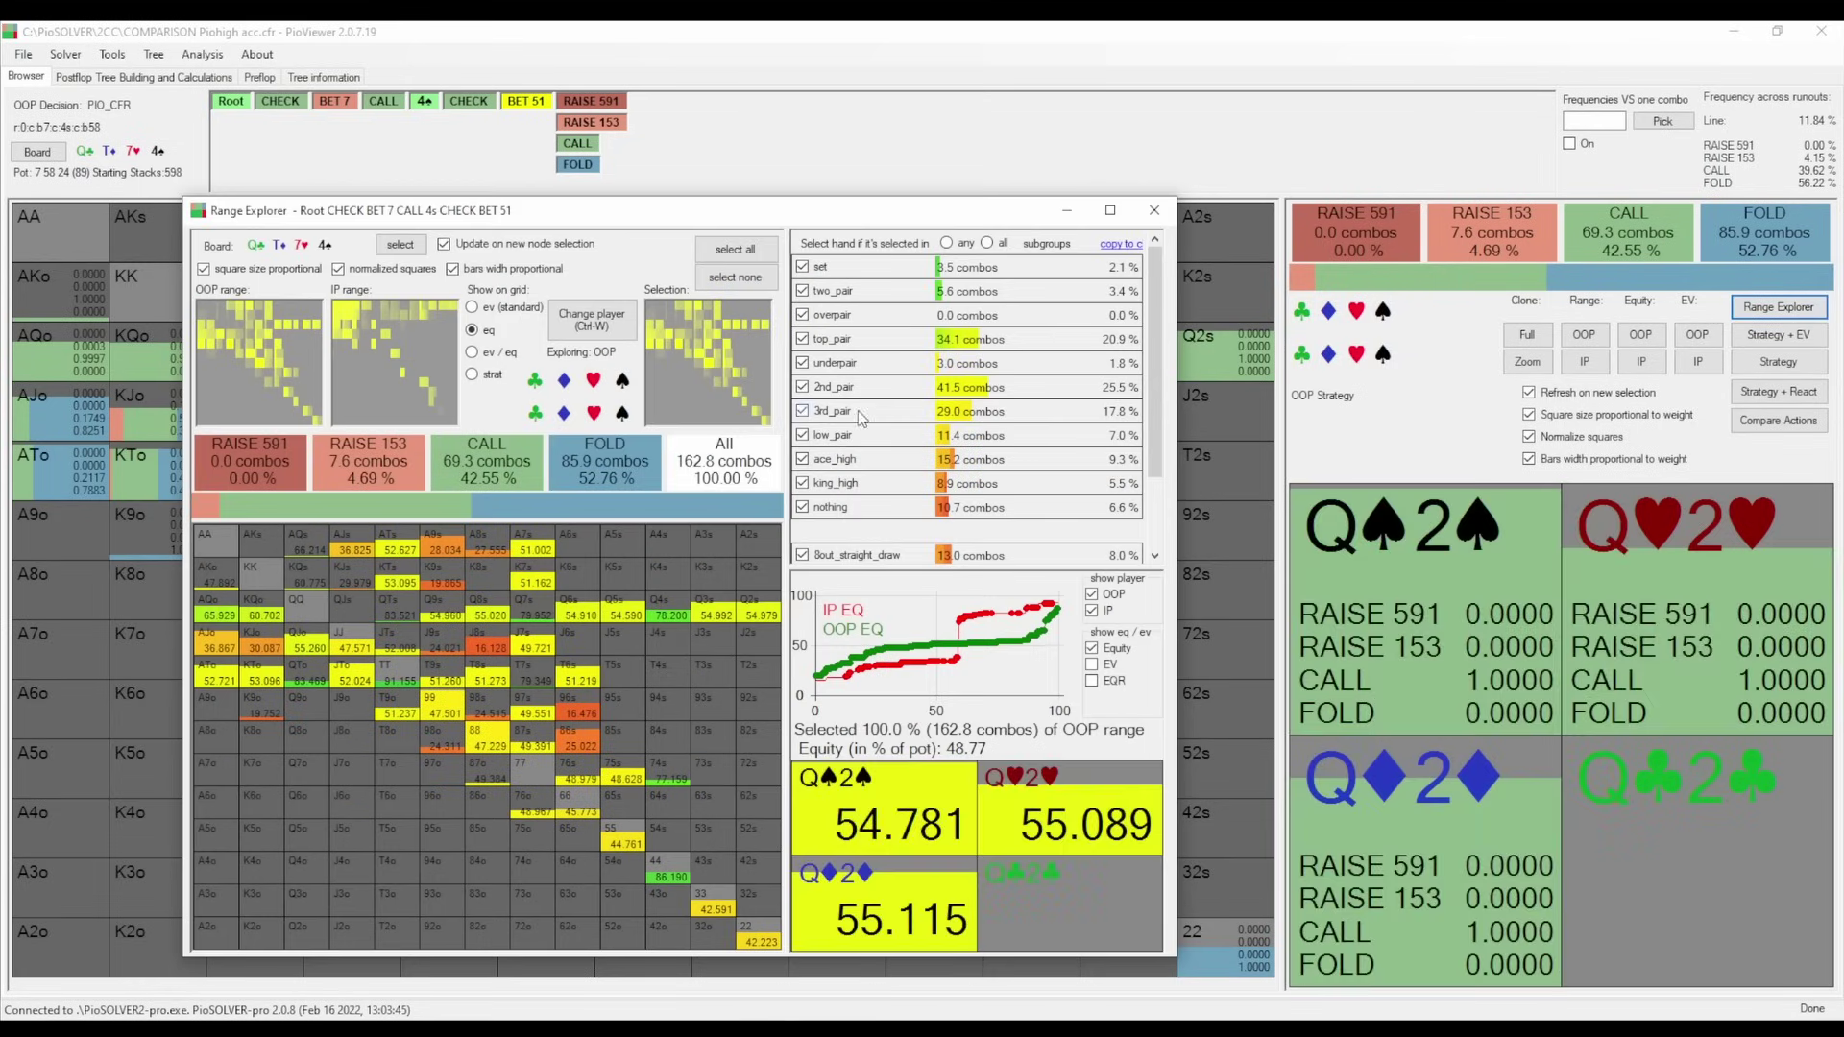
left_click(472, 375)
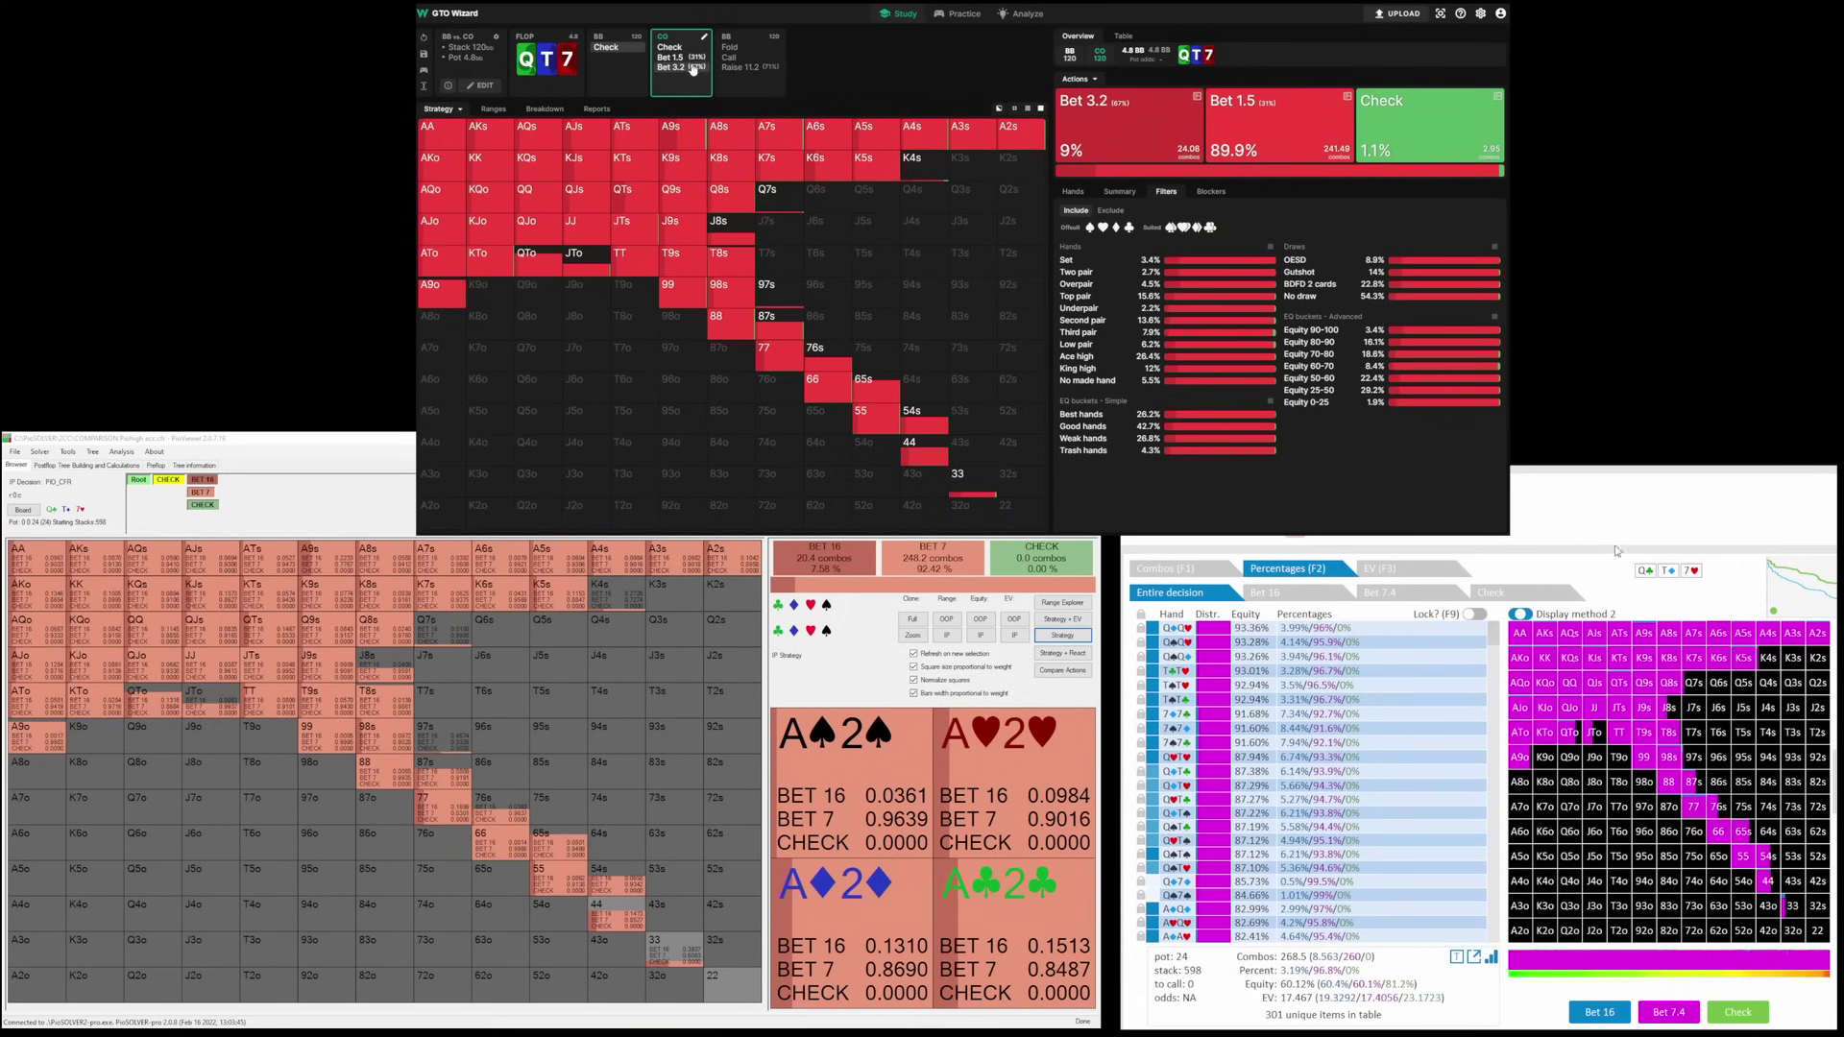
Compare responses to CO's 1.5 and 3.2 flop bets with PioSolver's 7 and 16 bets.
left_click(464, 162)
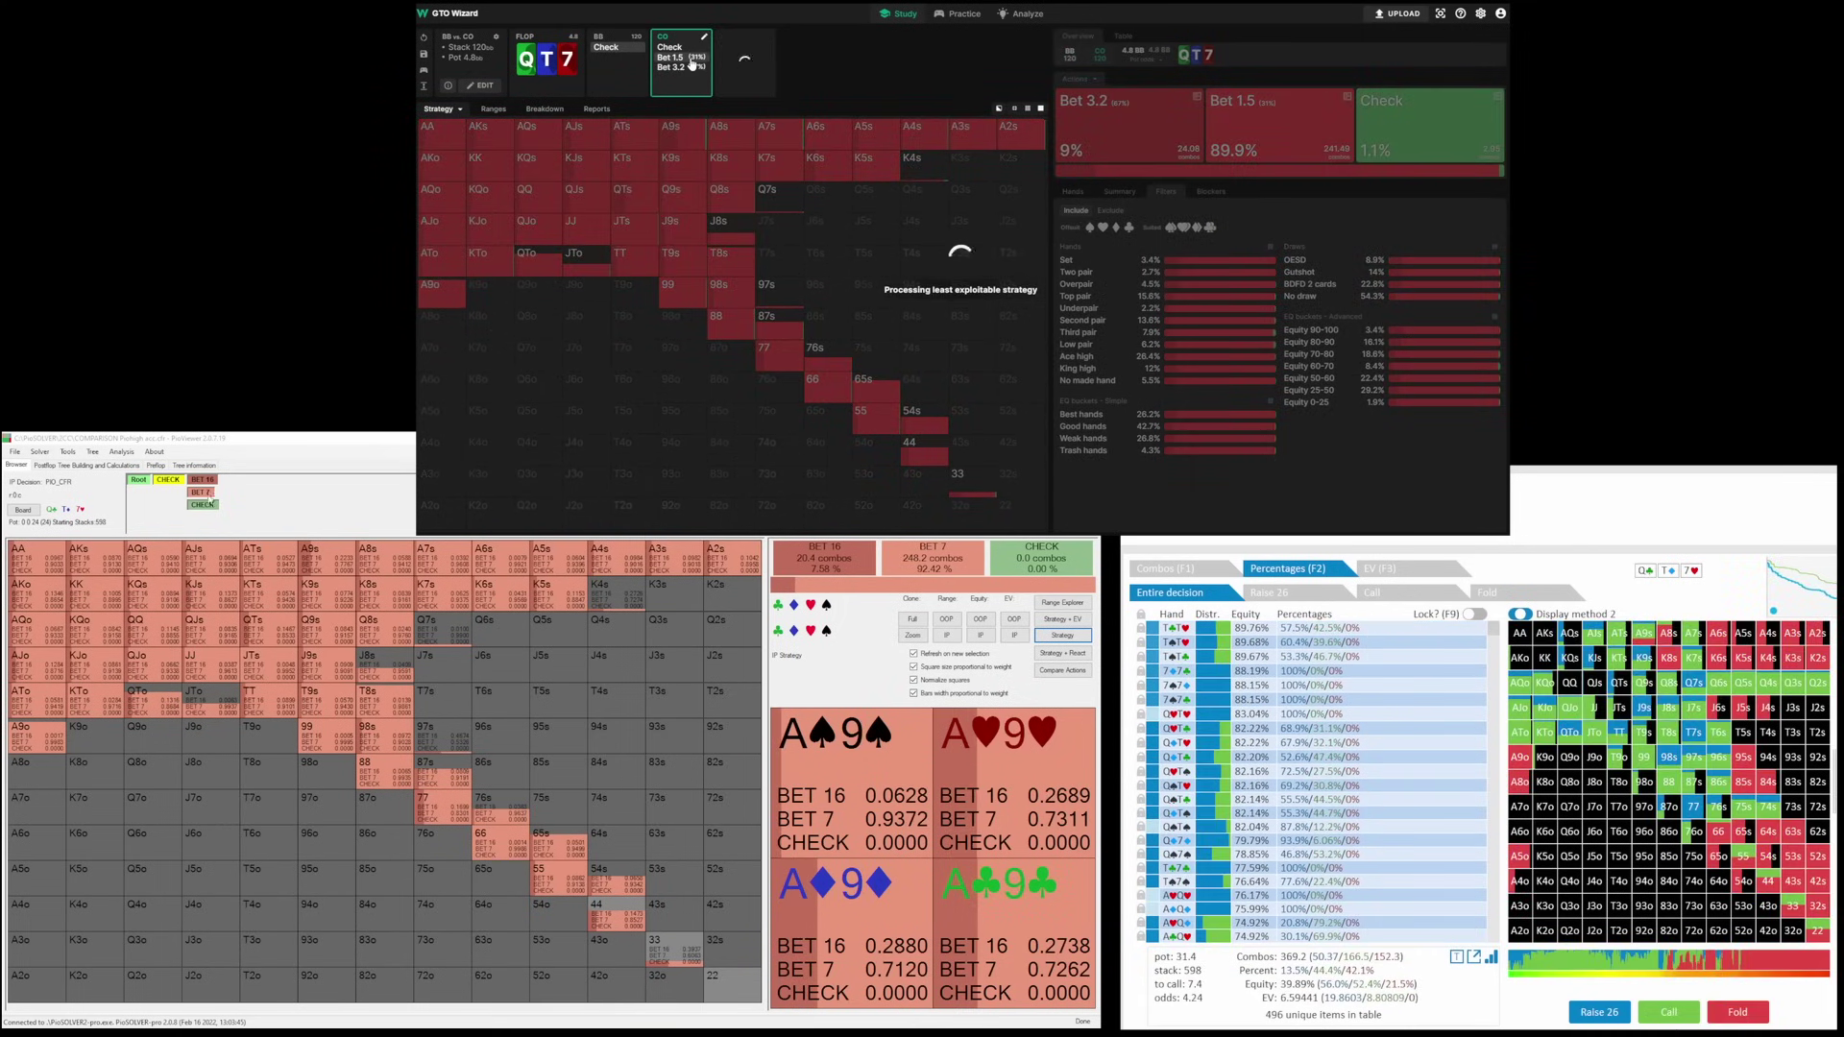
left_click(203, 493)
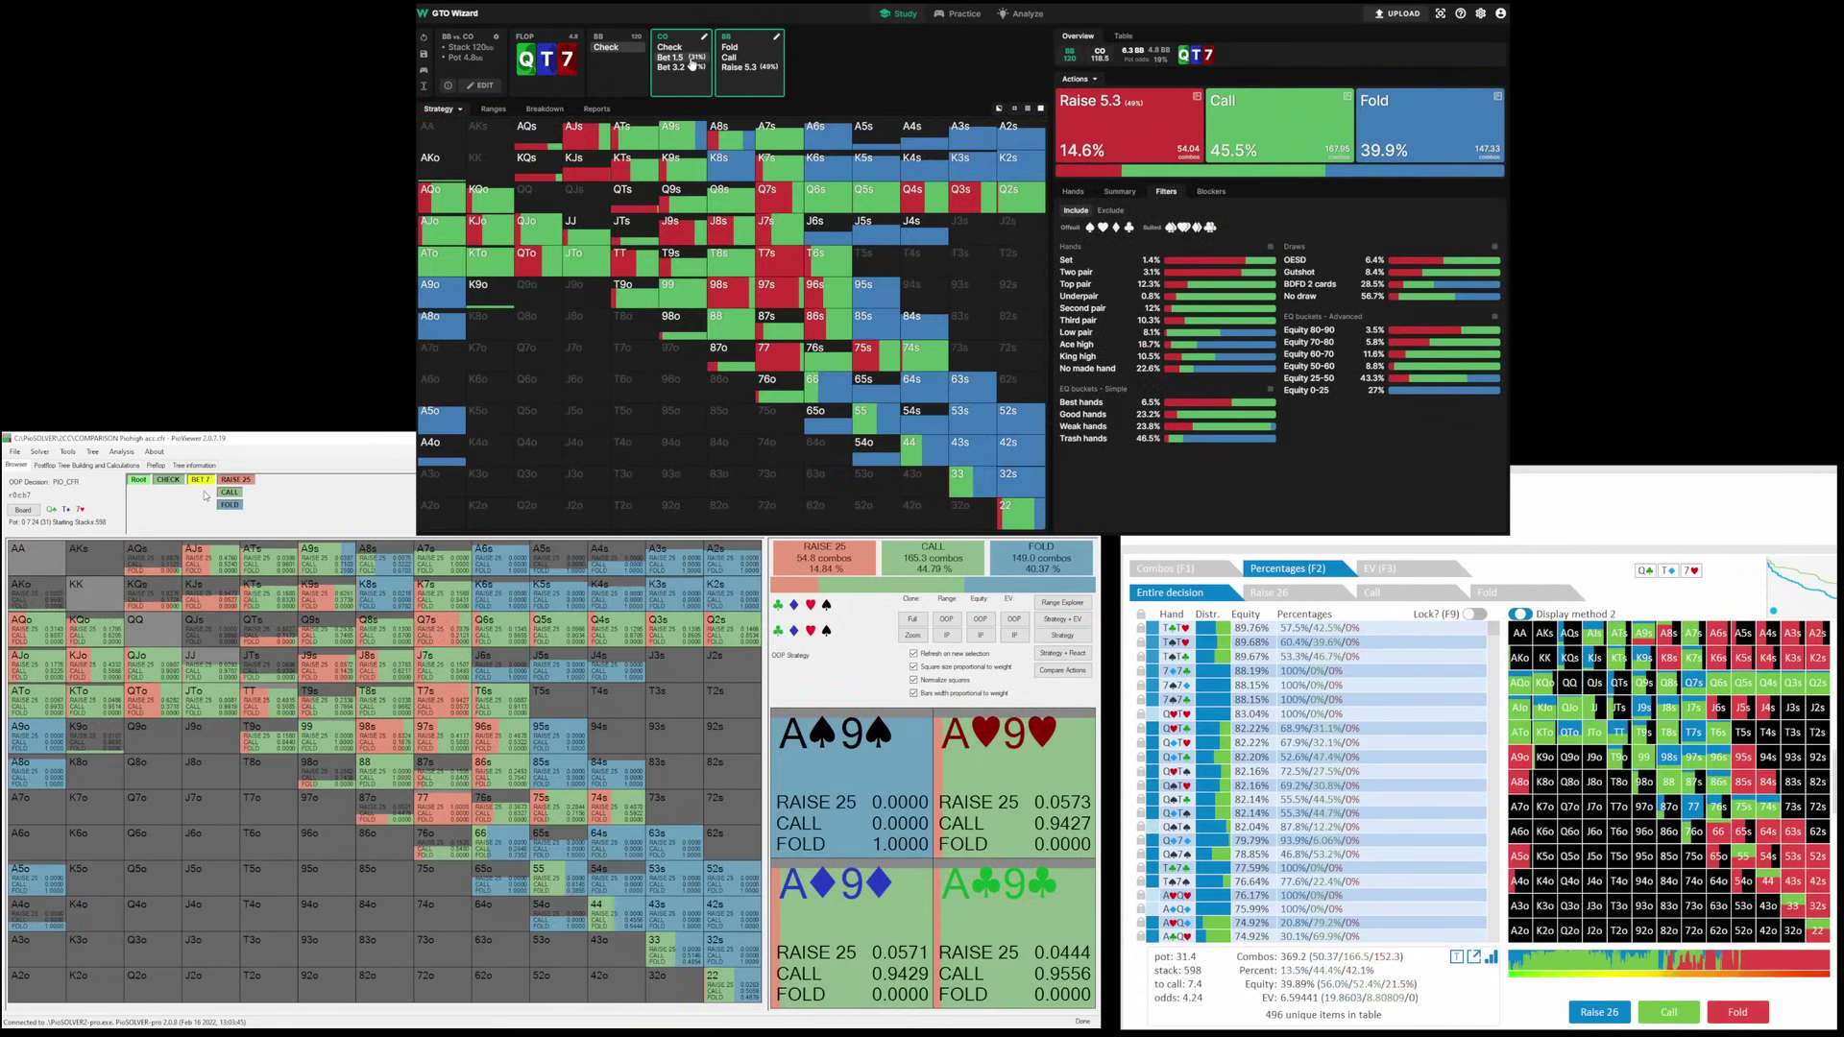
left_click(680, 67)
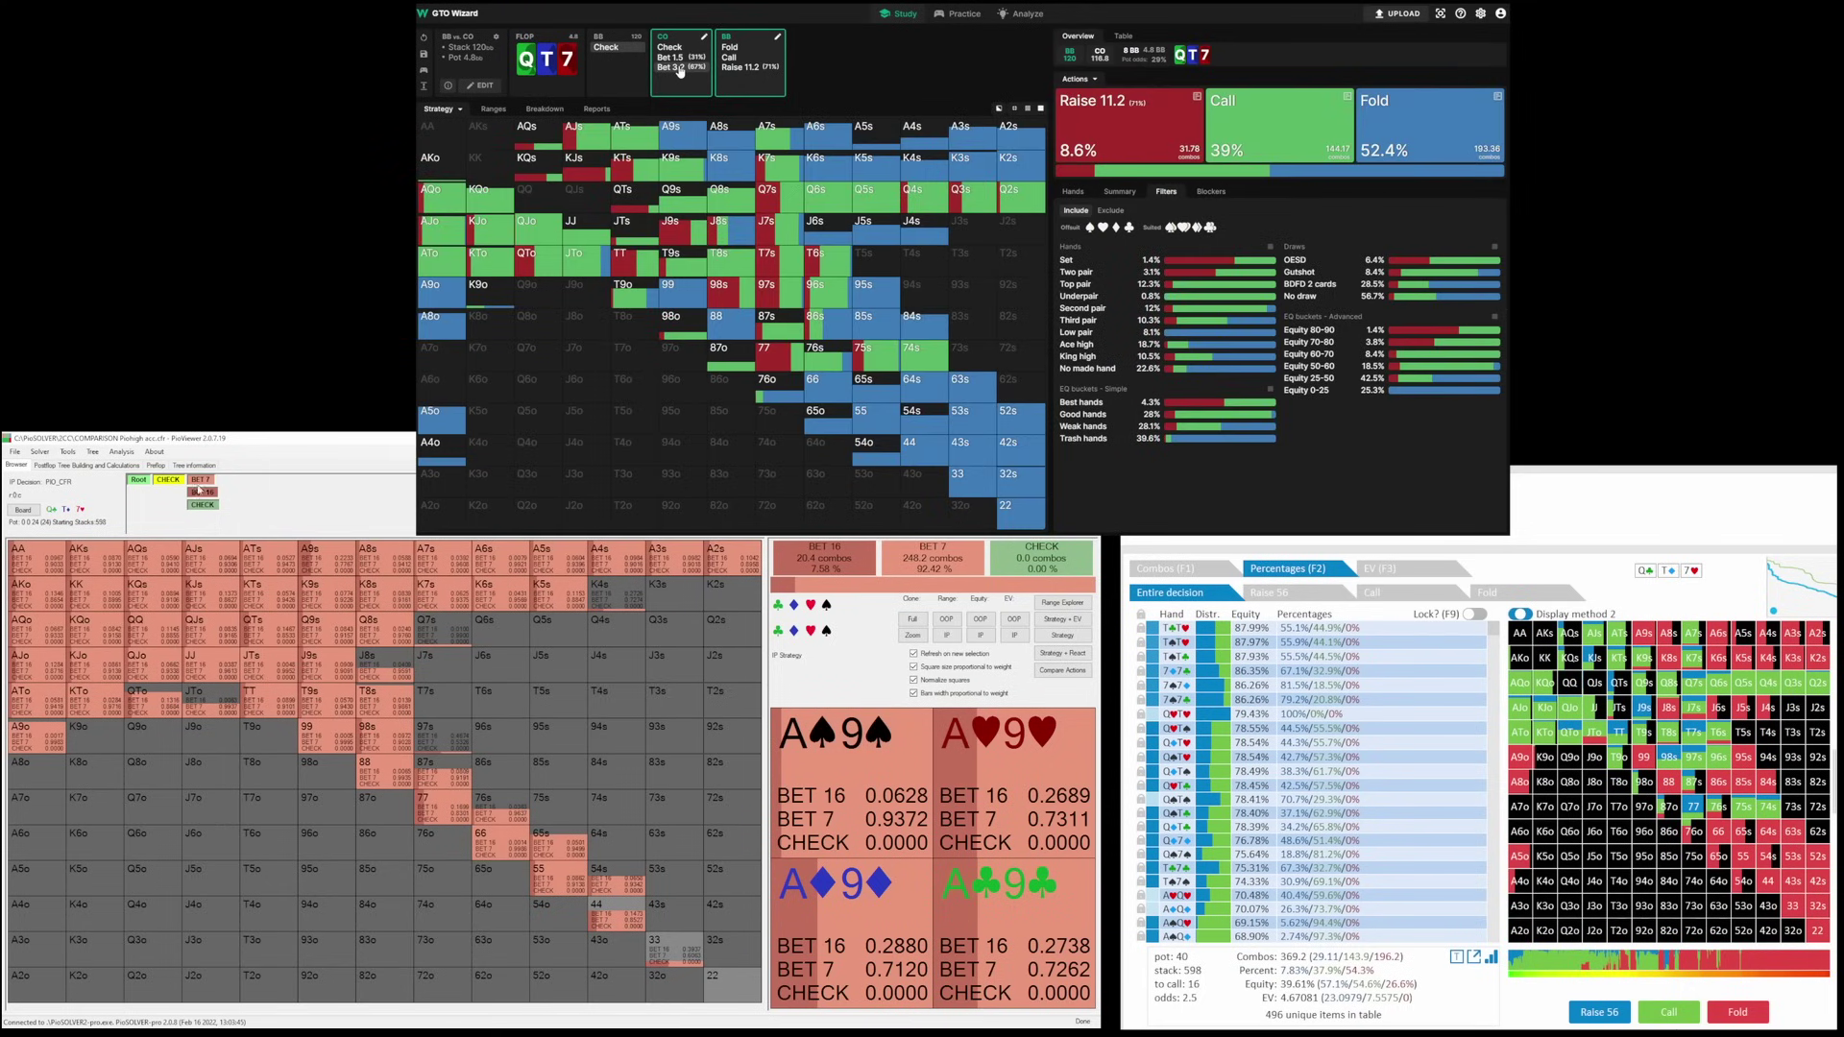
left_click(200, 492)
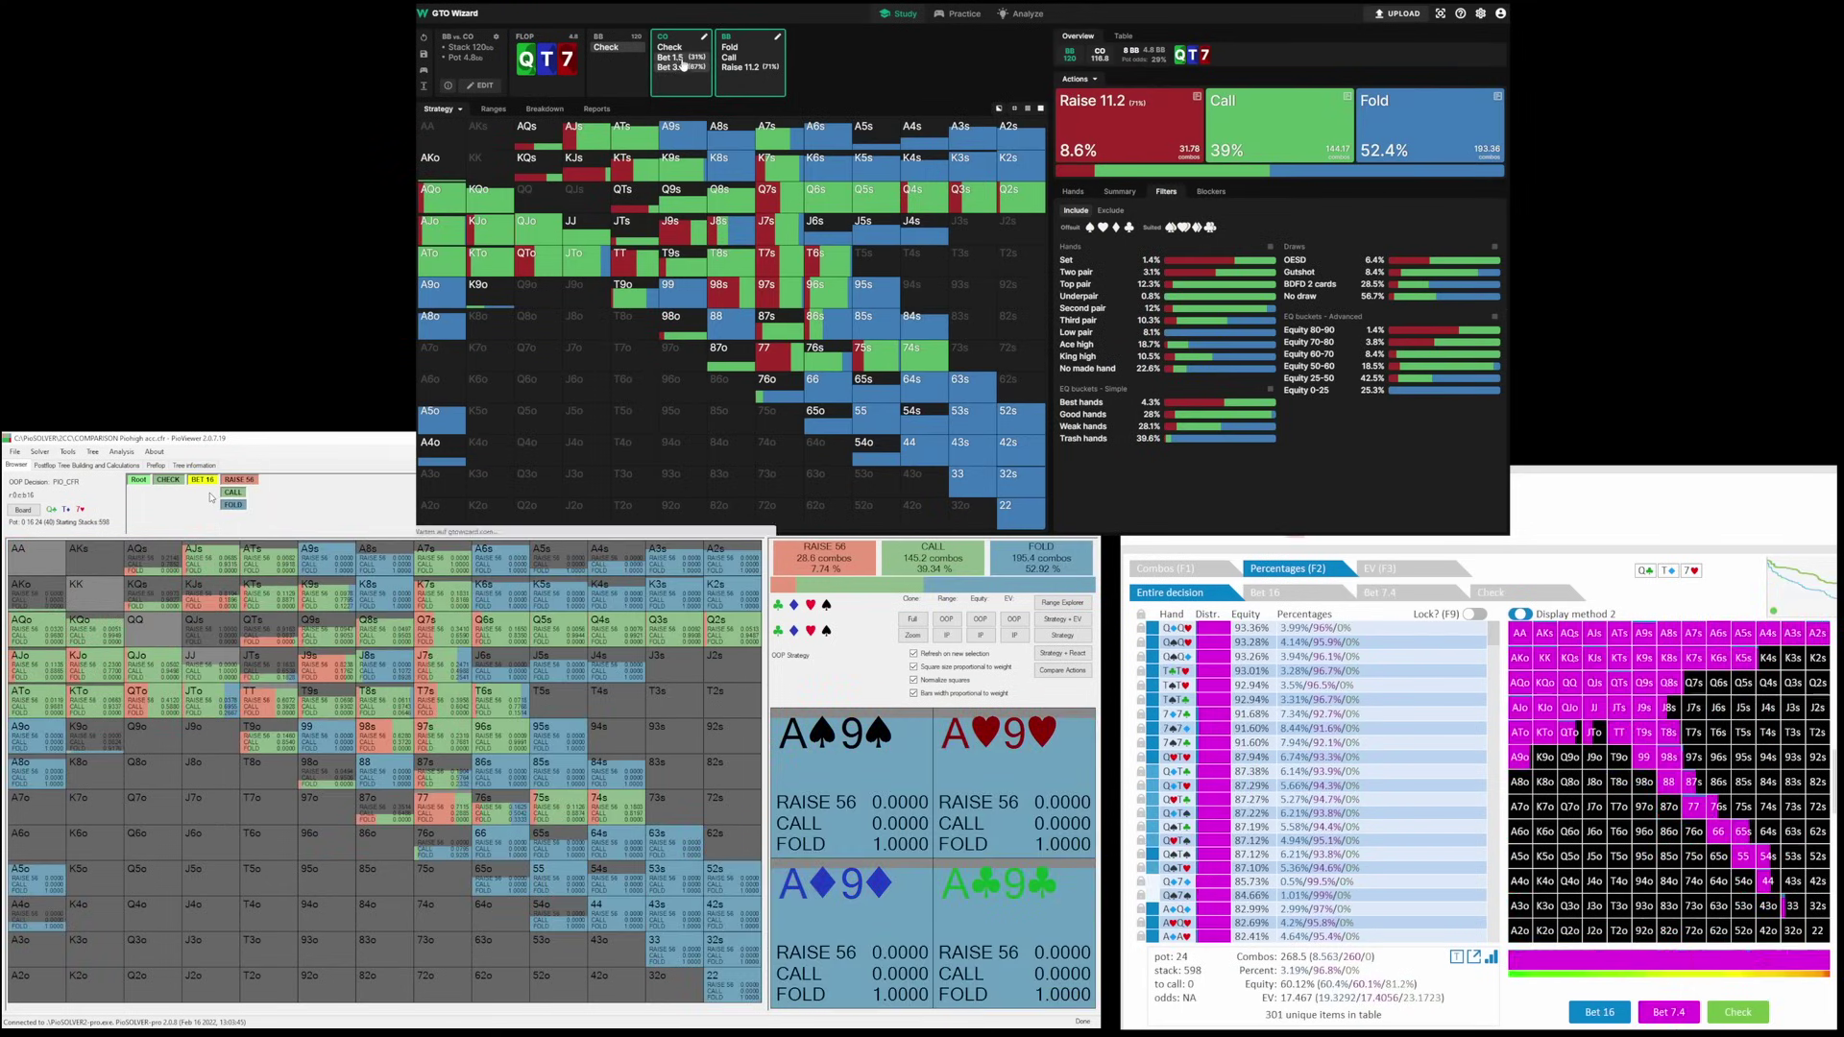
left_click(678, 59)
Set the 4♠ turn in GTO Wizard and advance PioSolver to the turn after the call.
left_click(730, 56)
left_click(174, 480)
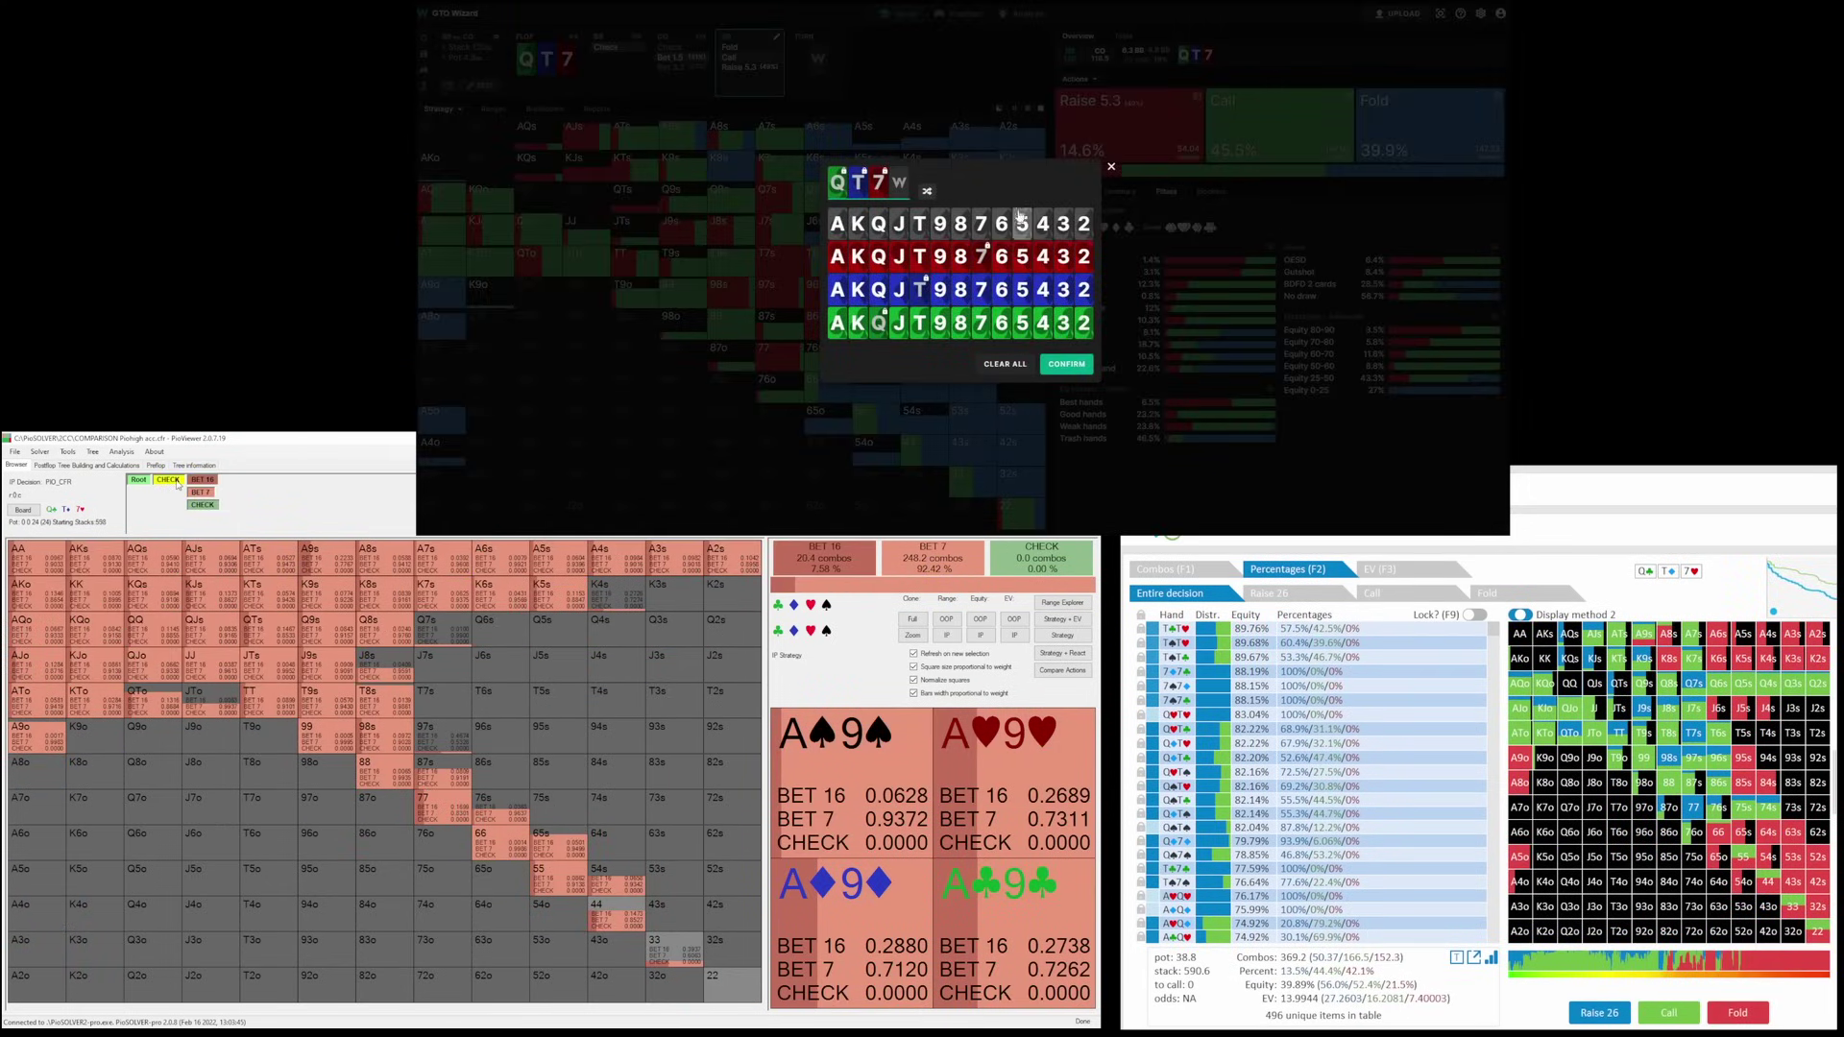
left_click(1042, 223)
left_click(201, 492)
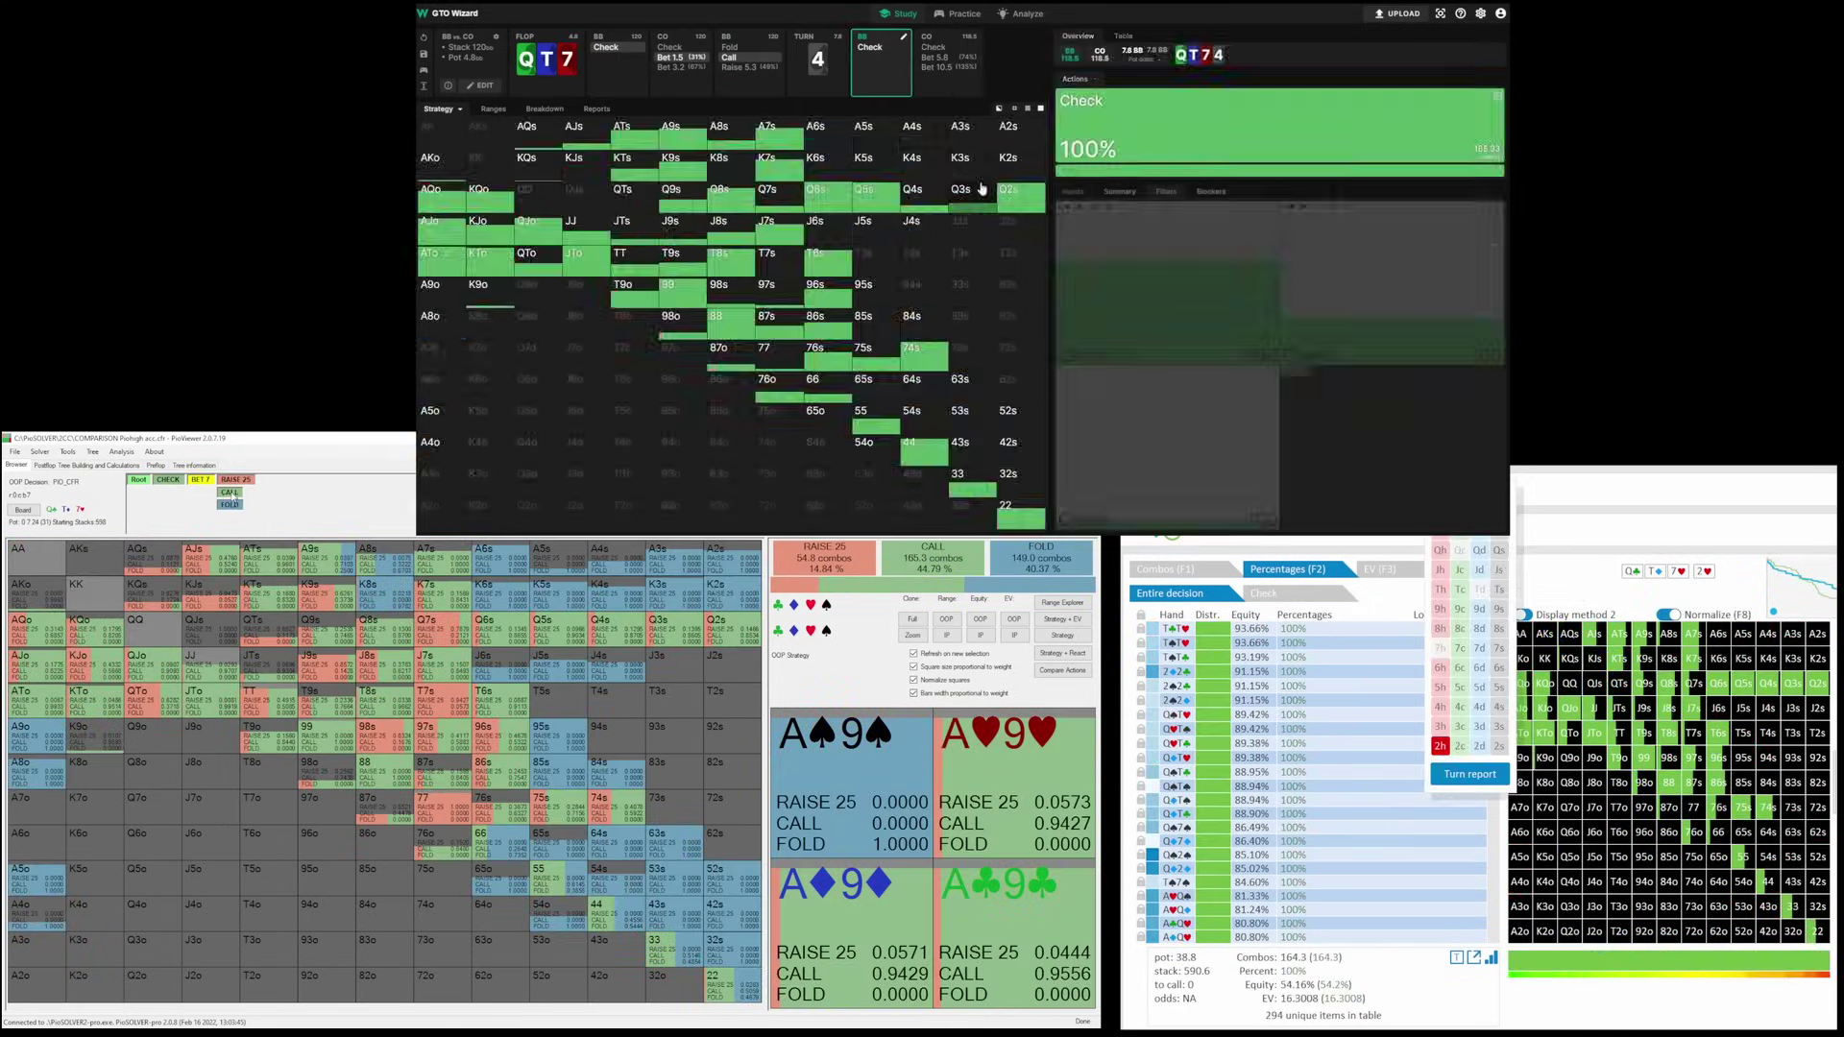
left_click(228, 492)
Show turn betting strategies and responses to PioSolver's 51 bet and CO's 10.5 bet.
left_click(880, 55)
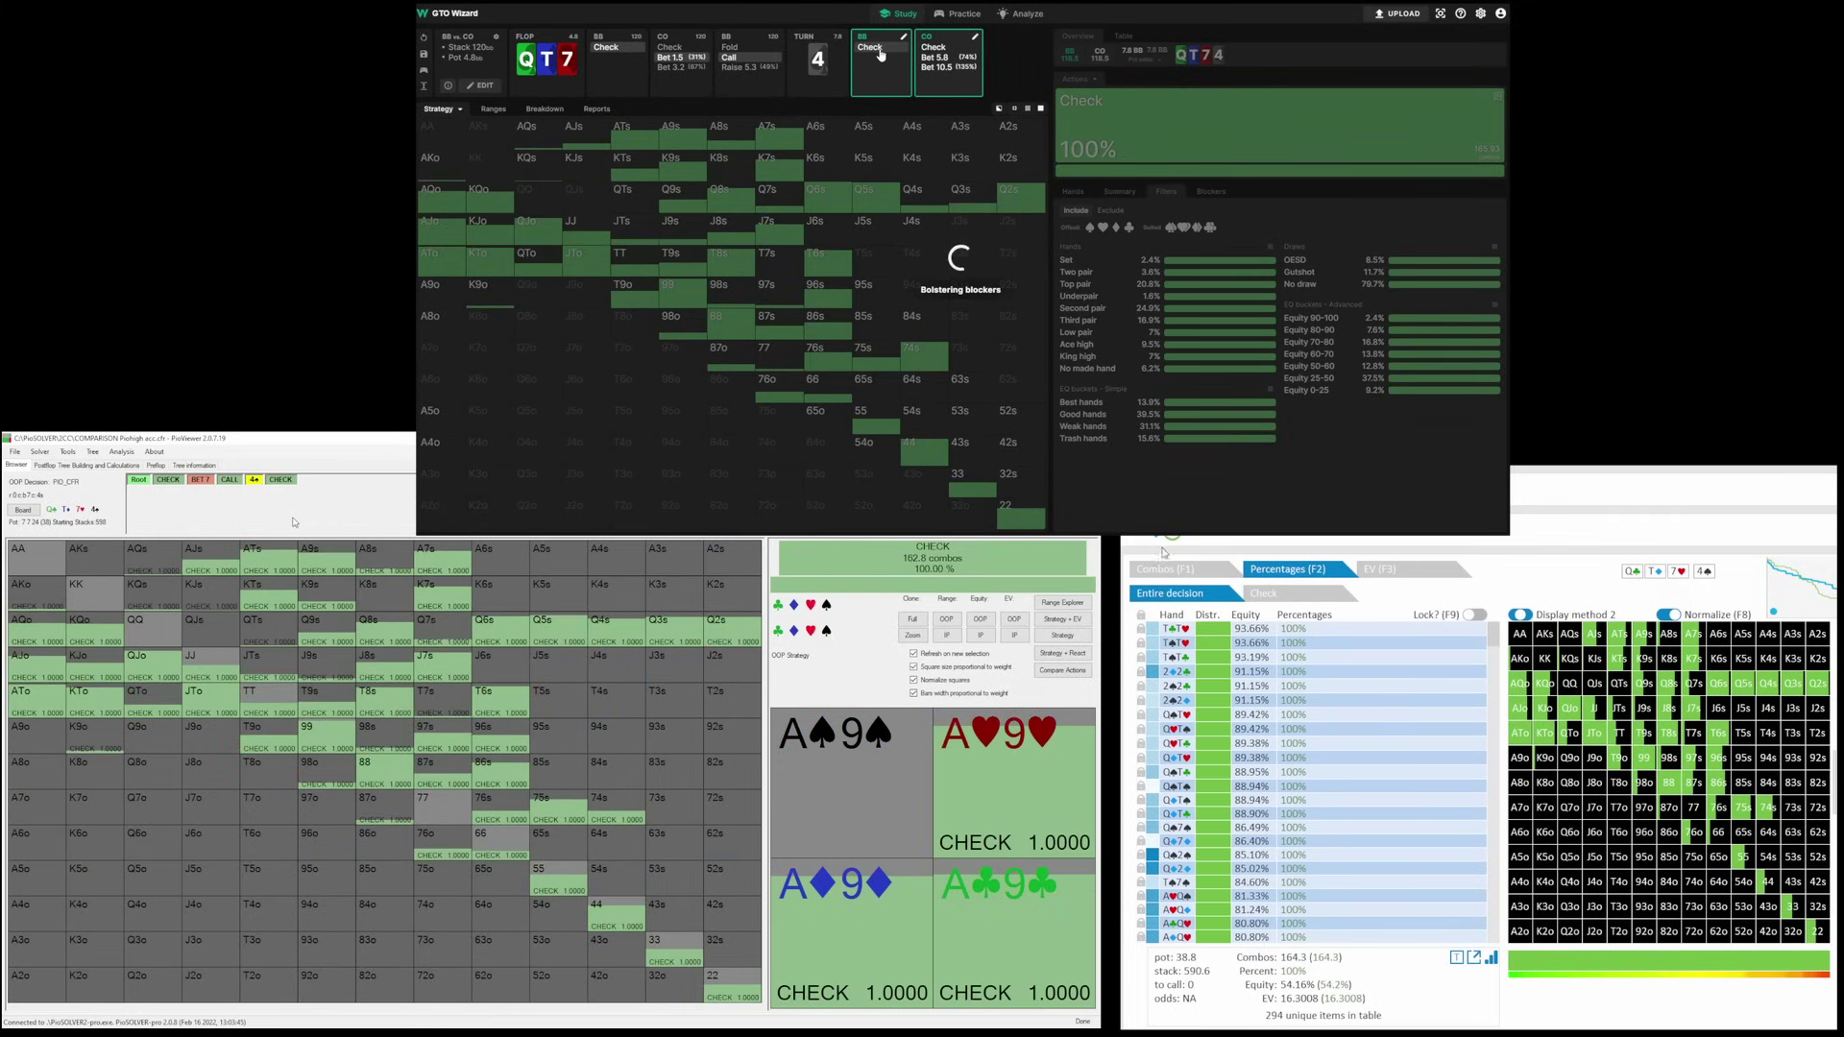
left_click(281, 479)
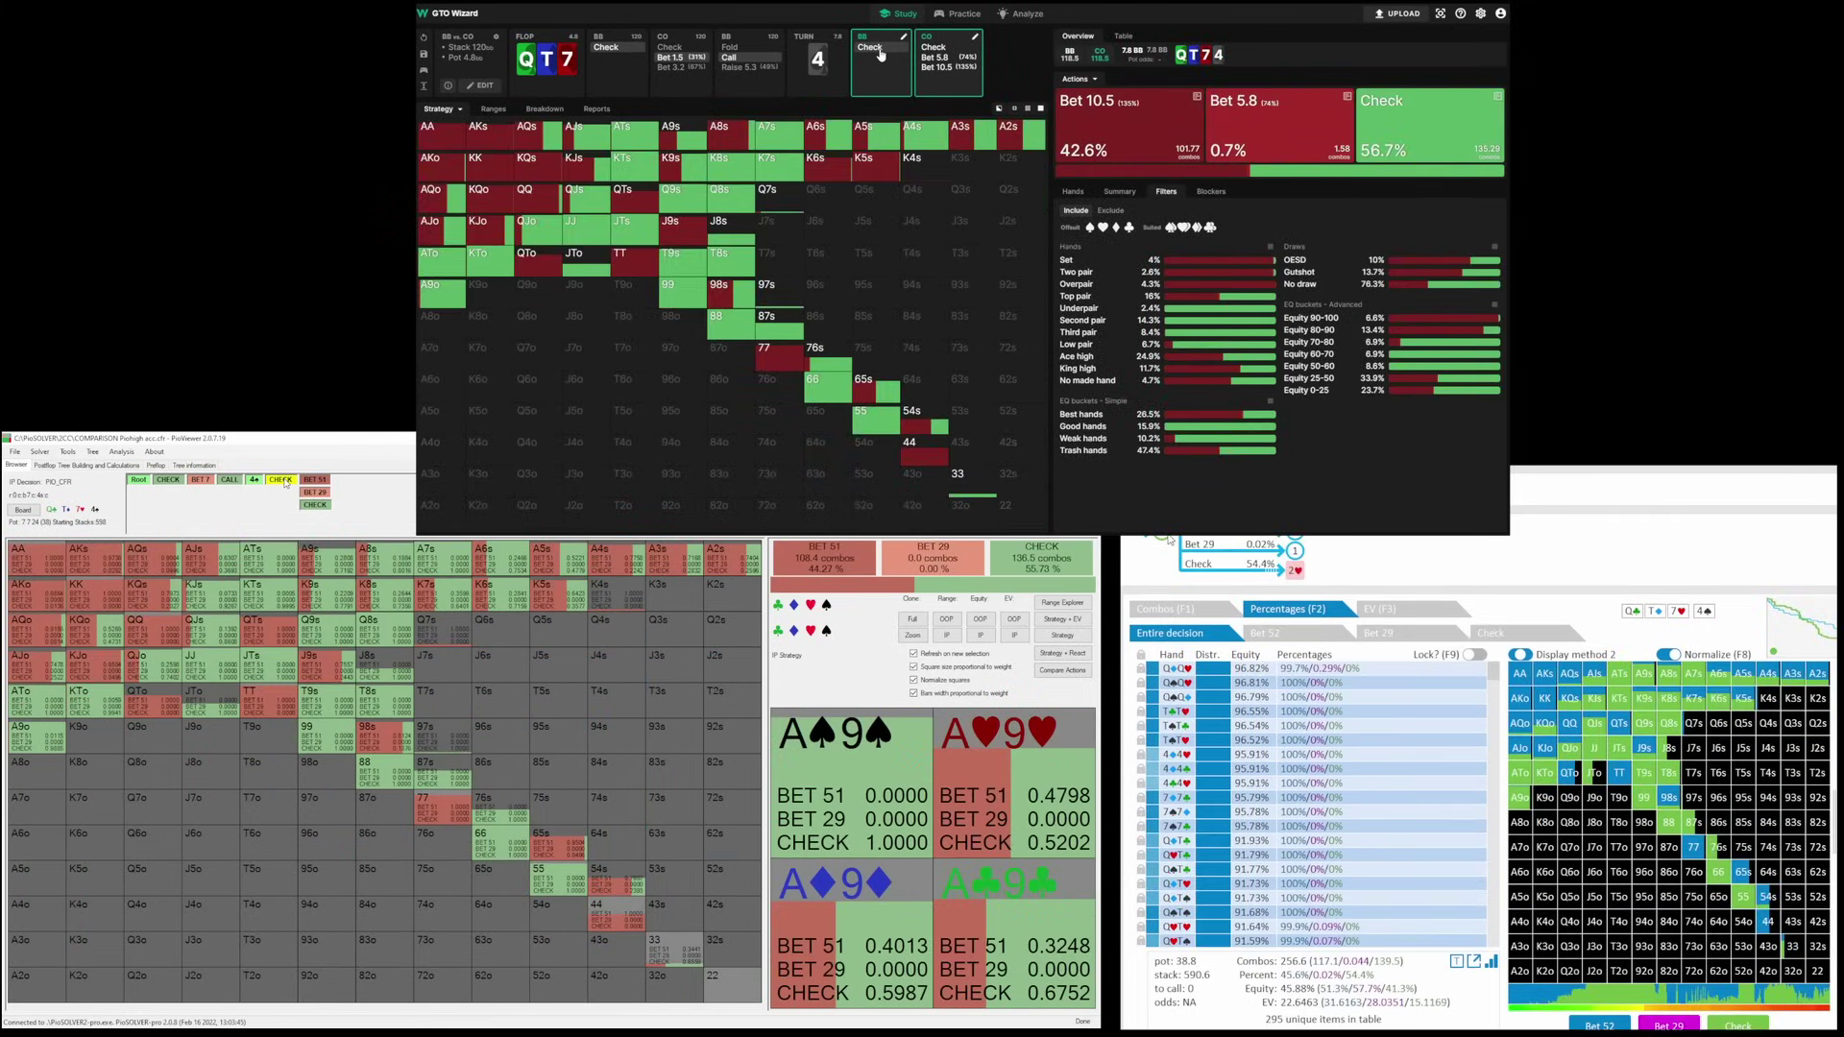
left_click(939, 72)
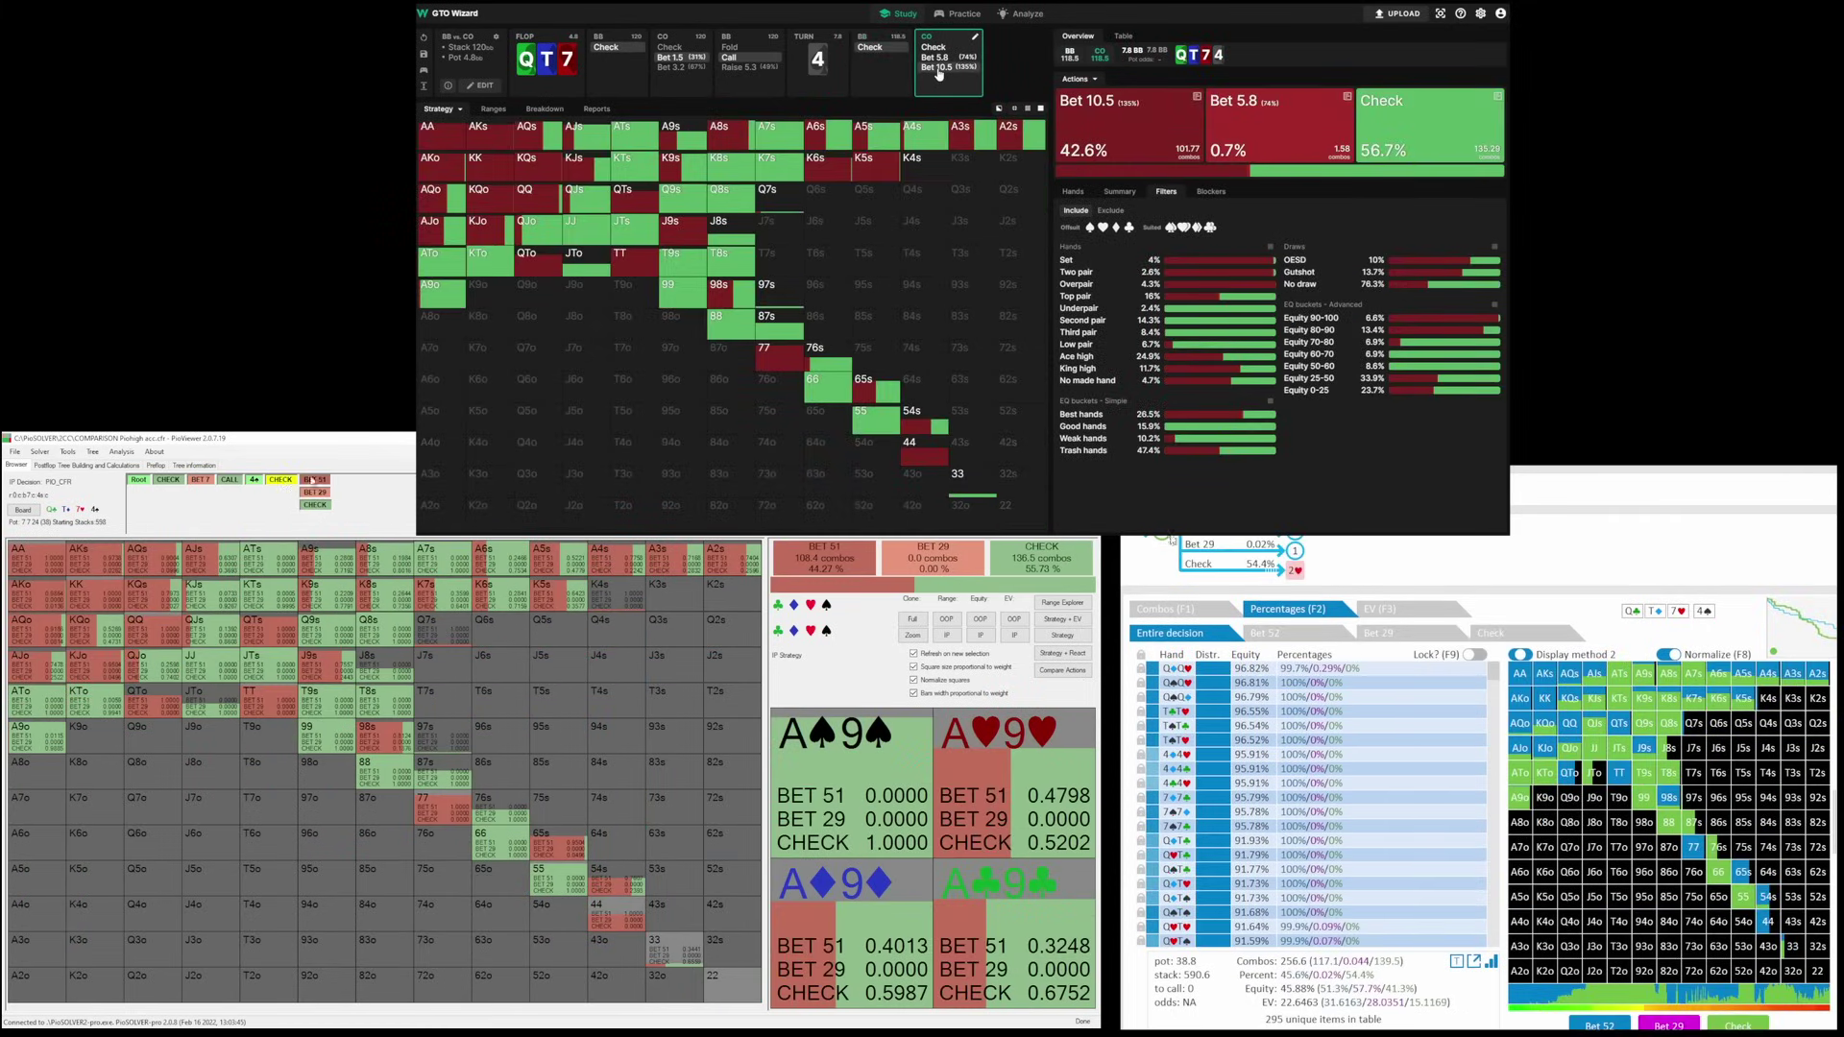
left_click(315, 480)
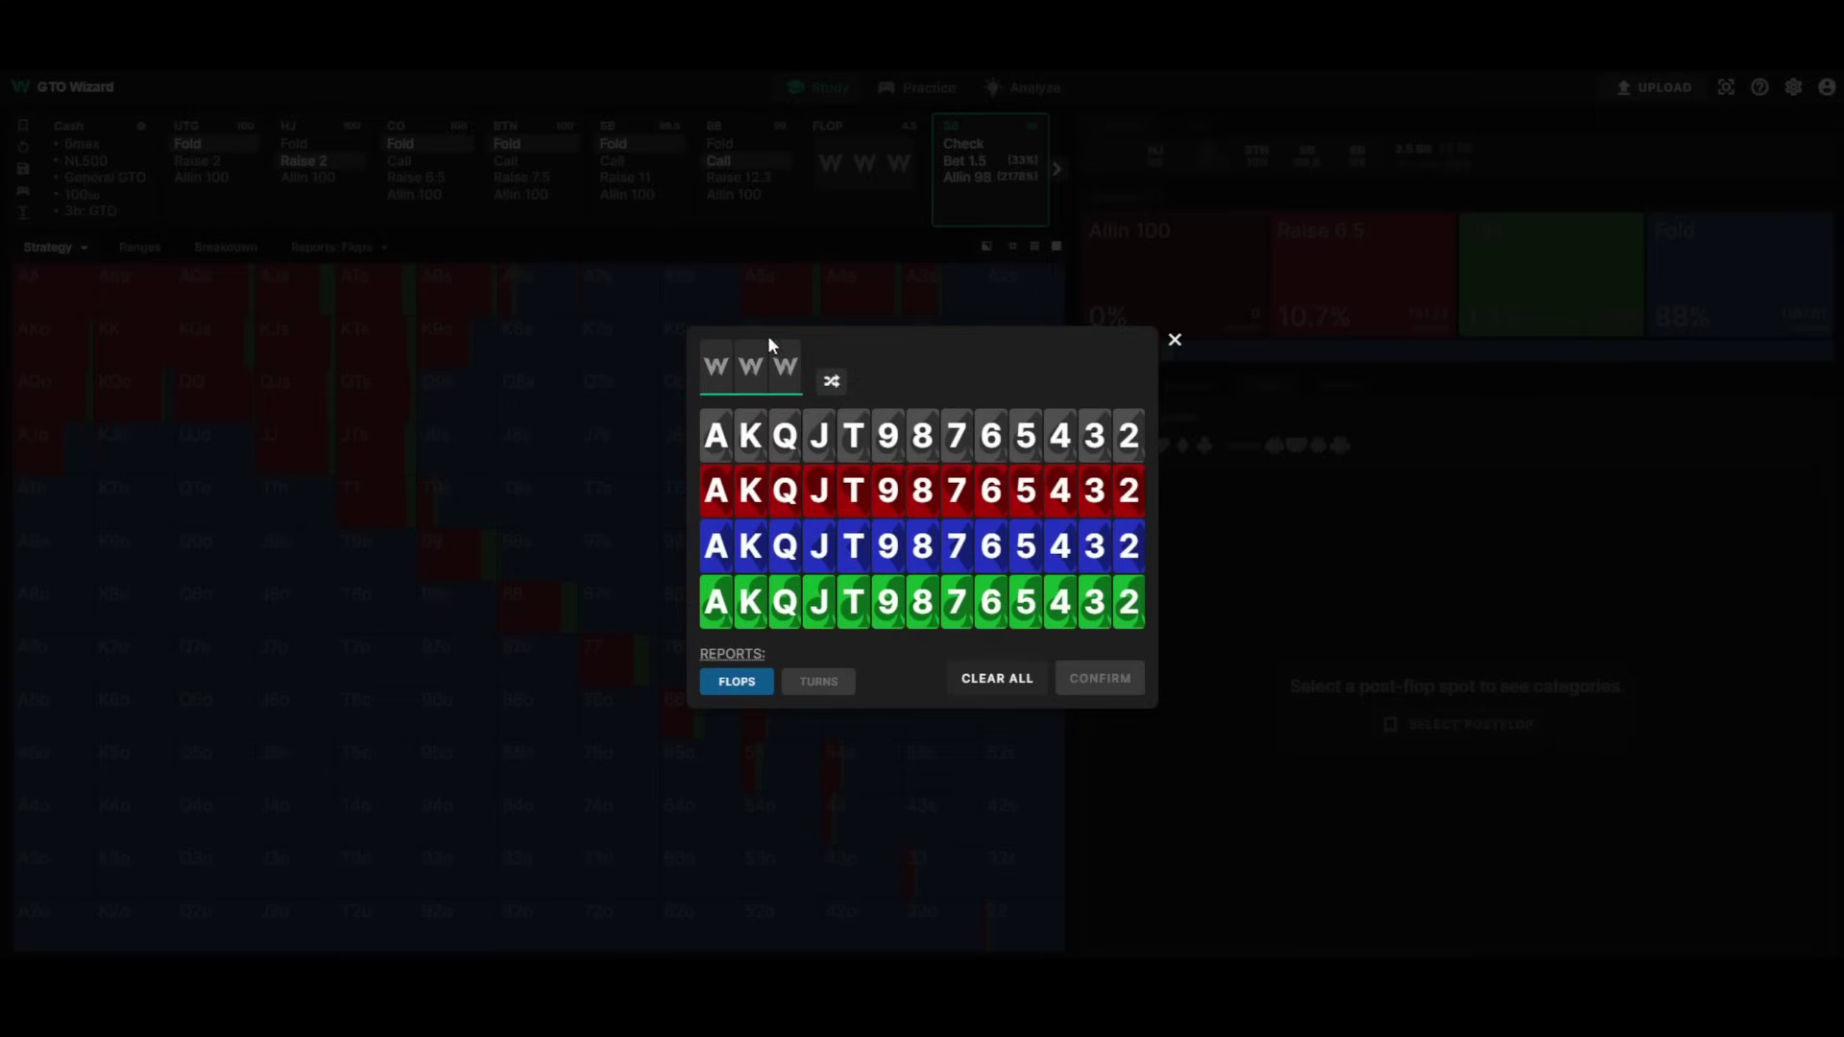
Load the Q♣T♦7♥ flop in GTO Wizard's flop picker.
left_click(784, 602)
left_click(853, 547)
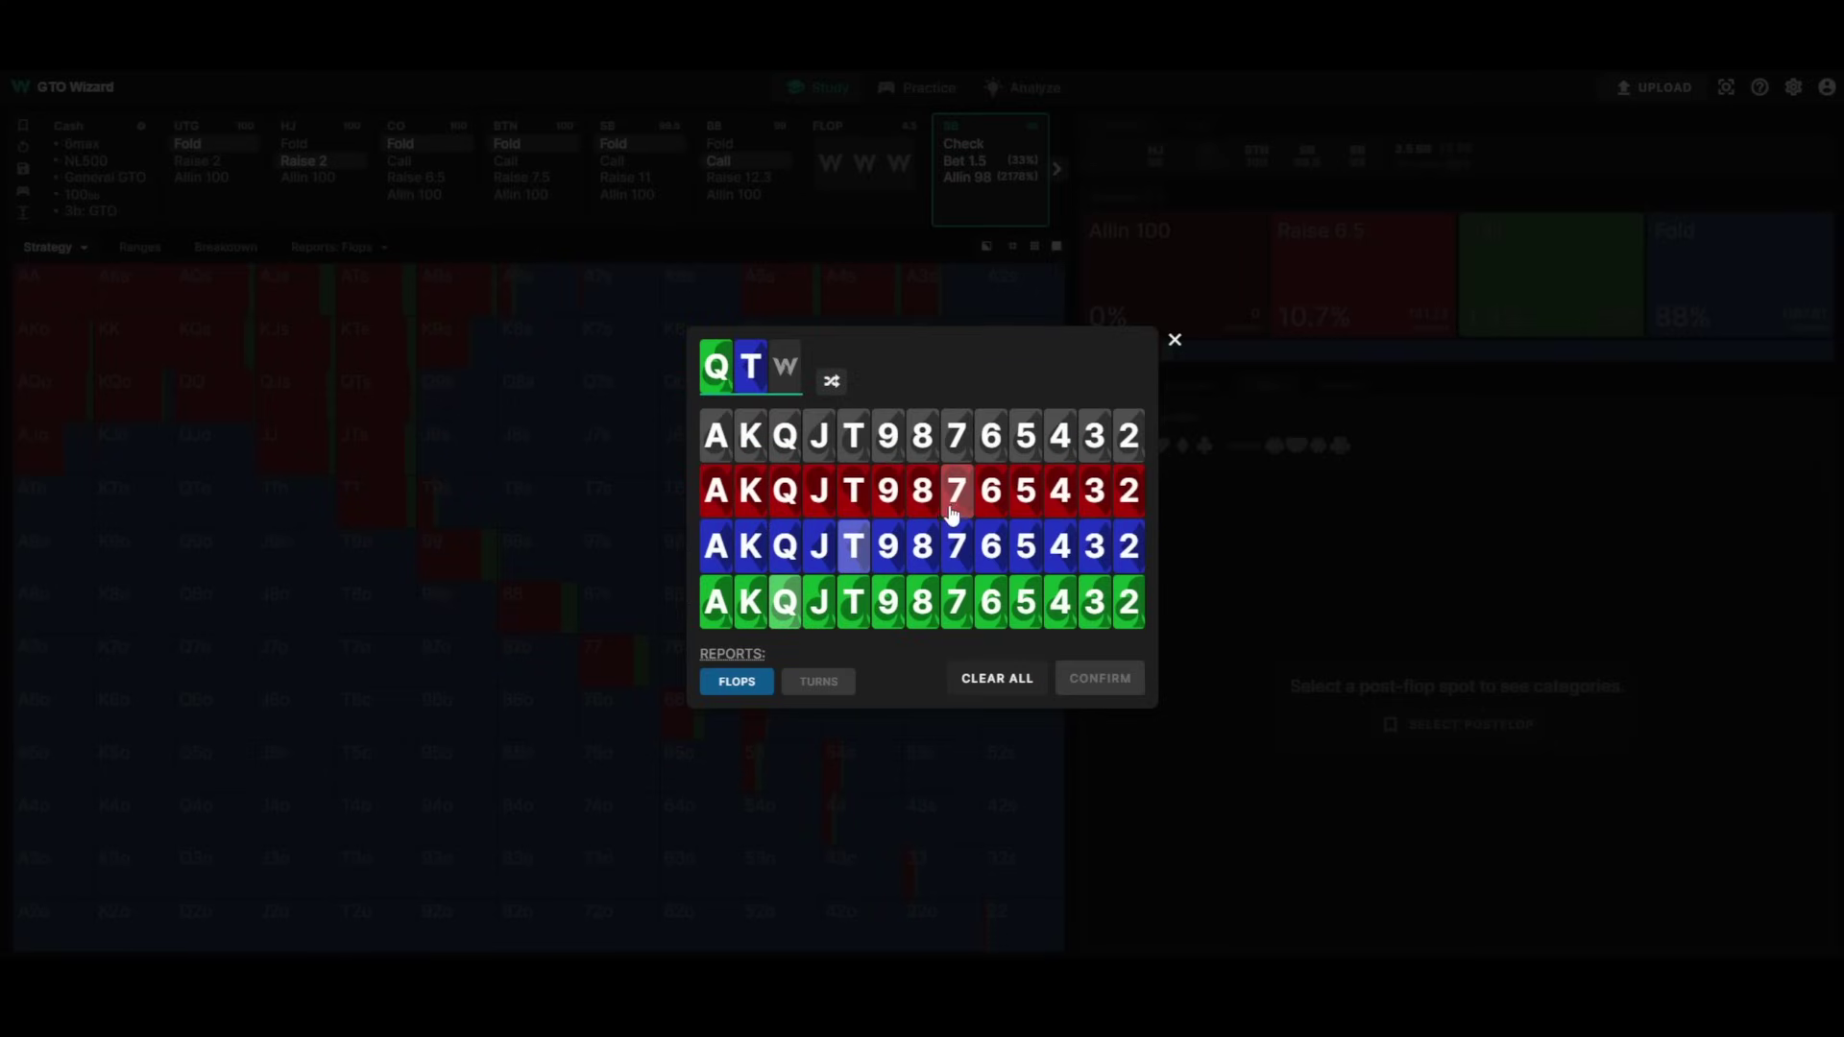
left_click(957, 492)
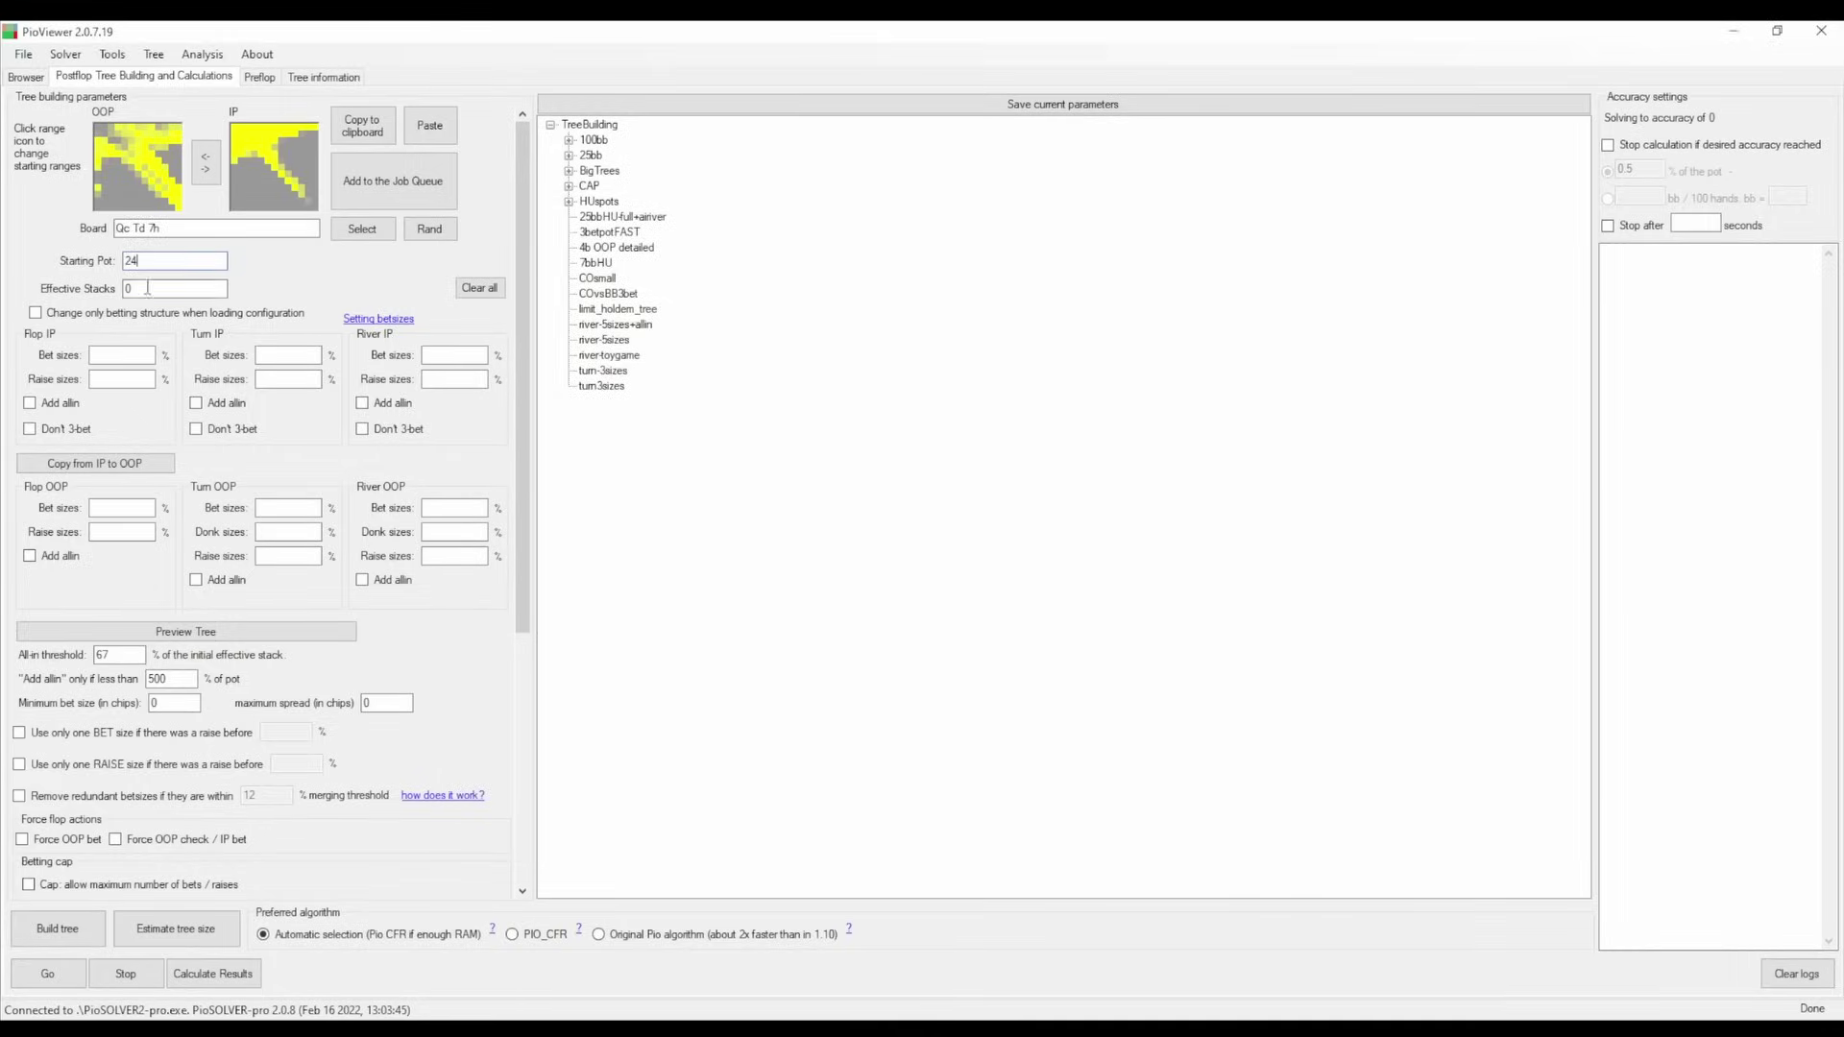
Enter PioSolver's IP sizes (31/67, 3x, 75/135, 3.5x, 75/135, 3x) with all-in allowed.
left_click(118, 355)
type("31, 67")
key("Tab")
type("3x")
key("Tab")
type("75, 135")
key("Tab")
type("3")
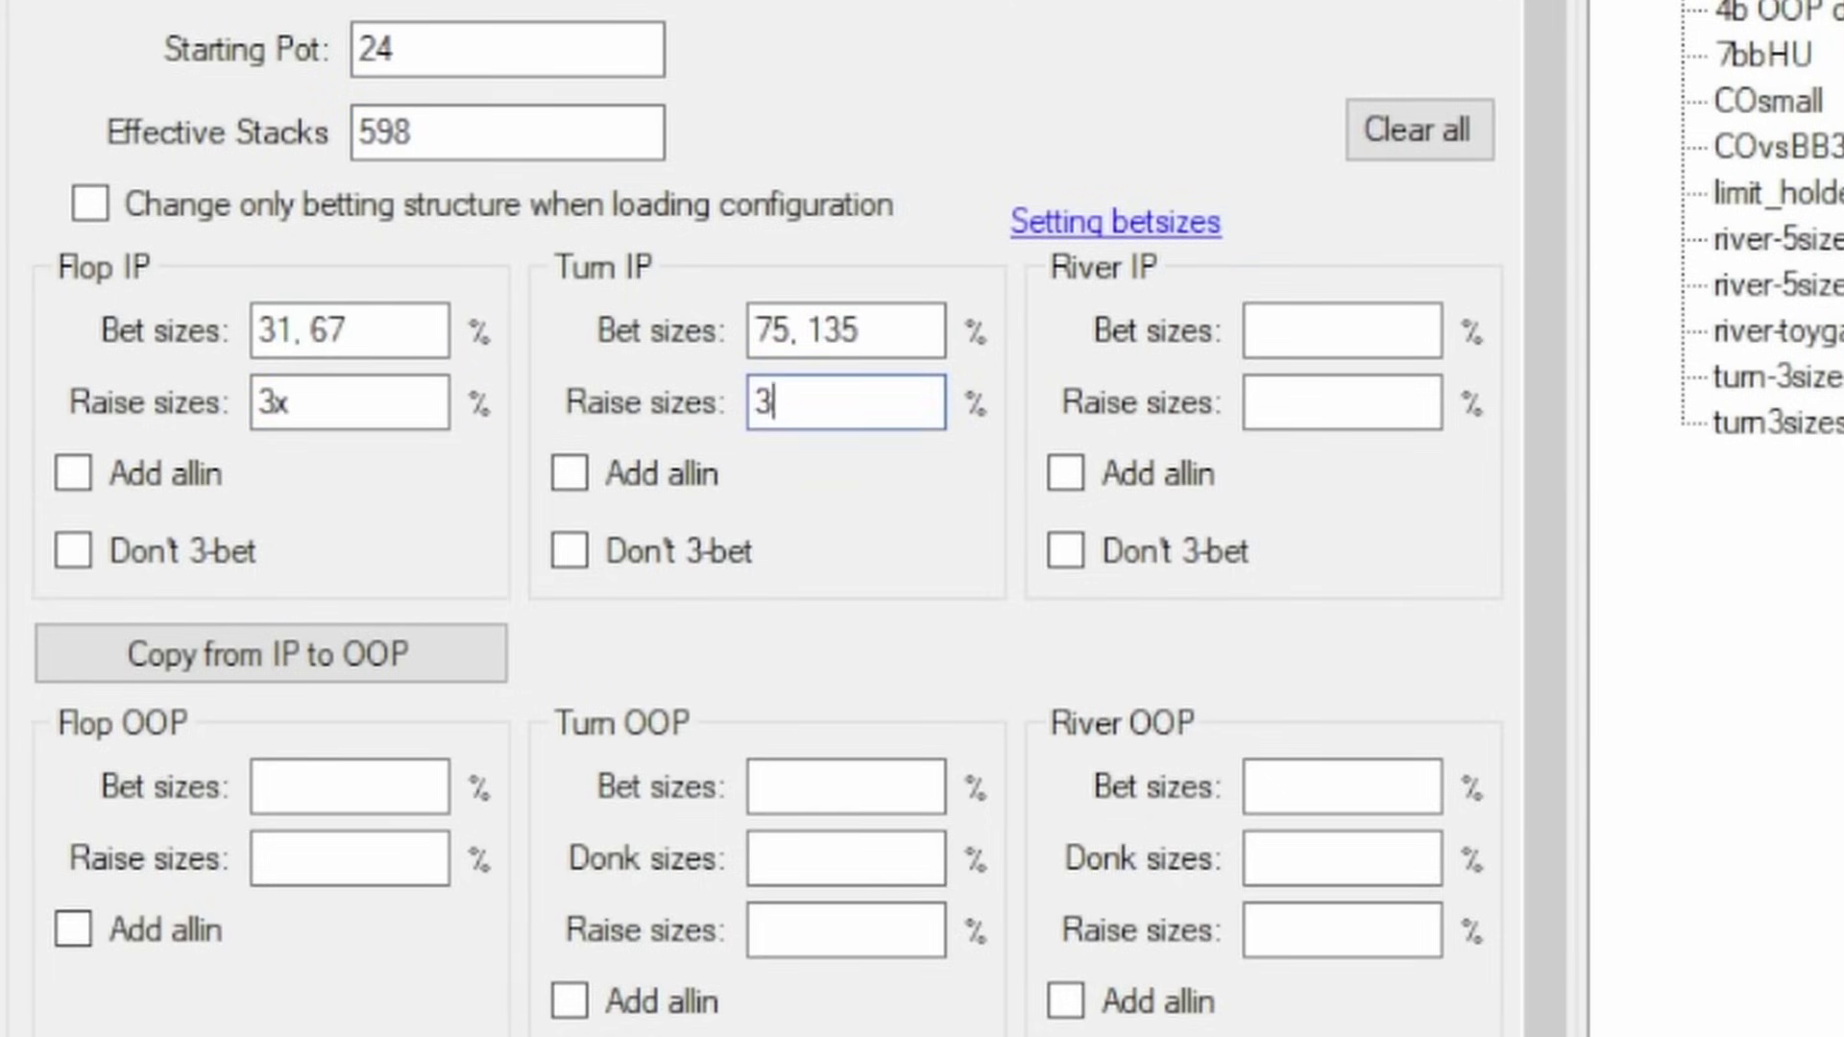
type(".5x")
key("Tab")
type("75, 135")
key("Tab")
type("3x")
left_click(1065, 473)
left_click(569, 472)
Enter the OOP sizes: turn 100 with 3x raise and all-in, river 100.
left_click(348, 858)
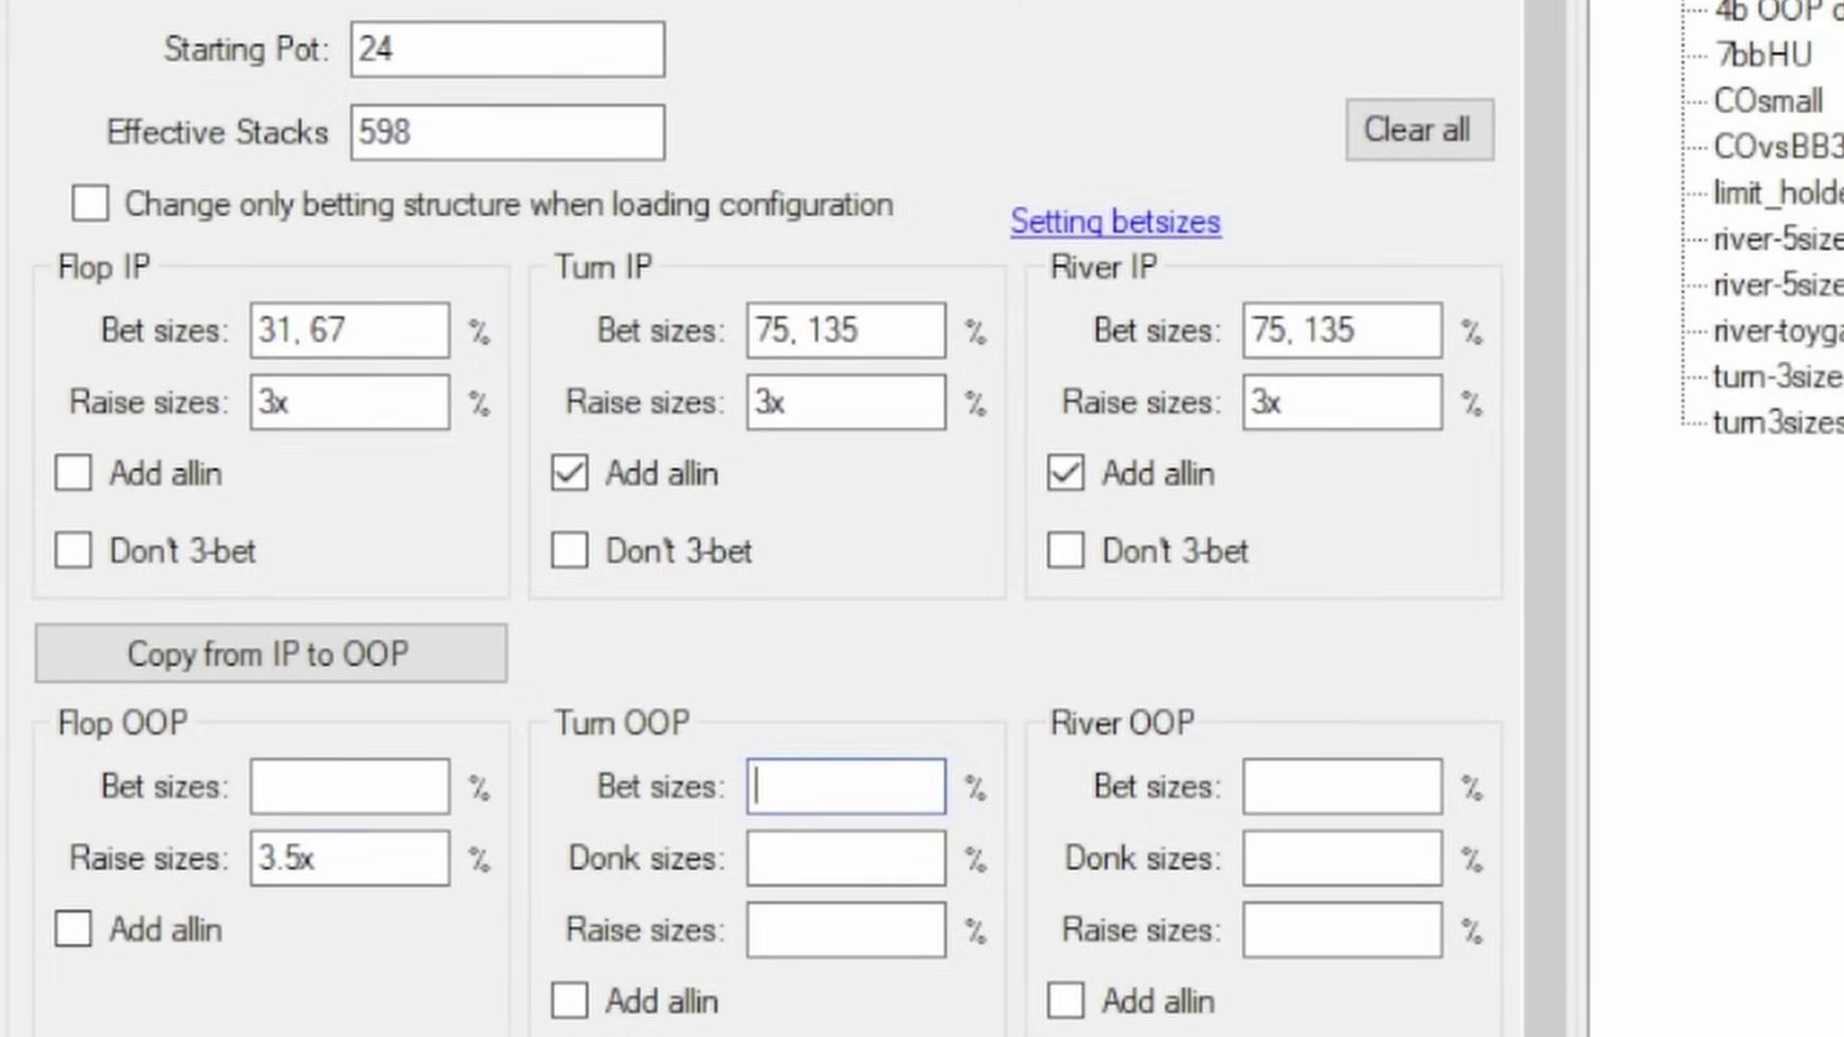
type("100")
key("Tab")
key("Tab")
type("3x")
left_click(569, 1002)
left_click(1342, 786)
type("100")
key("Tab")
key("Tab")
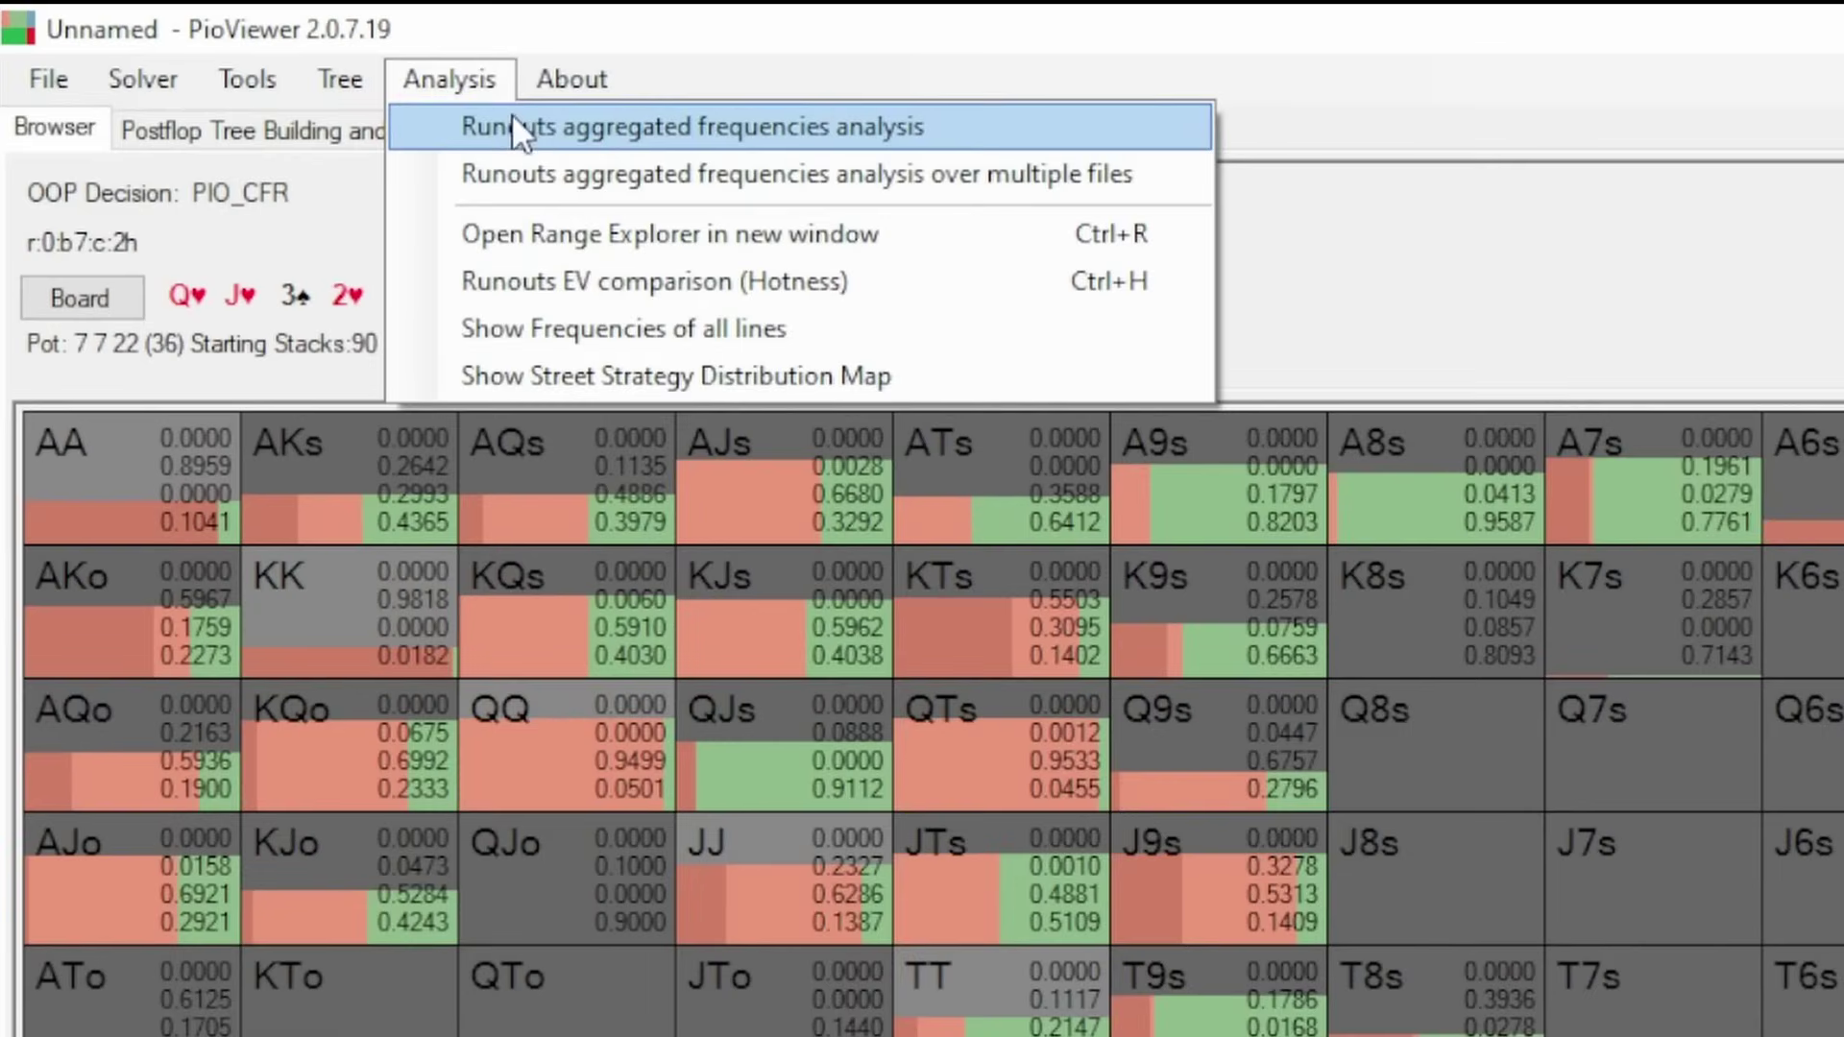
Generate the flop aggregation report and read a value from it.
left_click(511, 124)
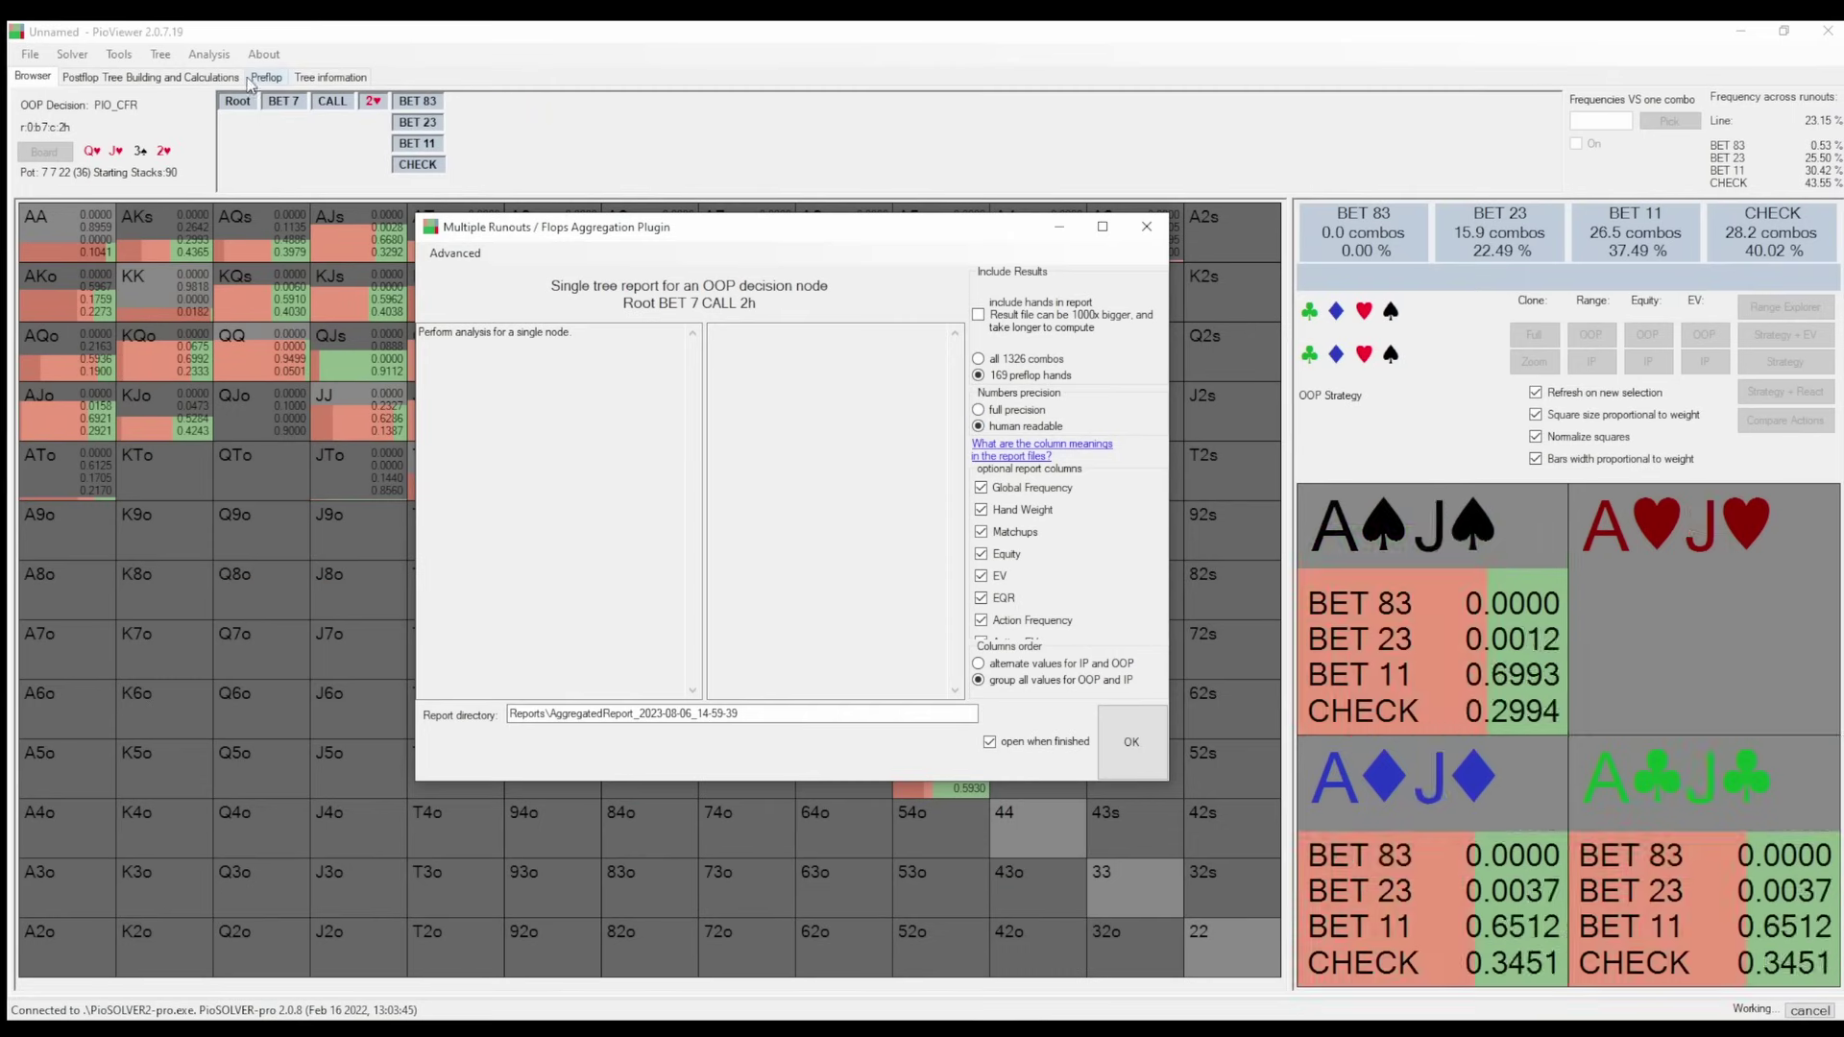
left_click(1131, 742)
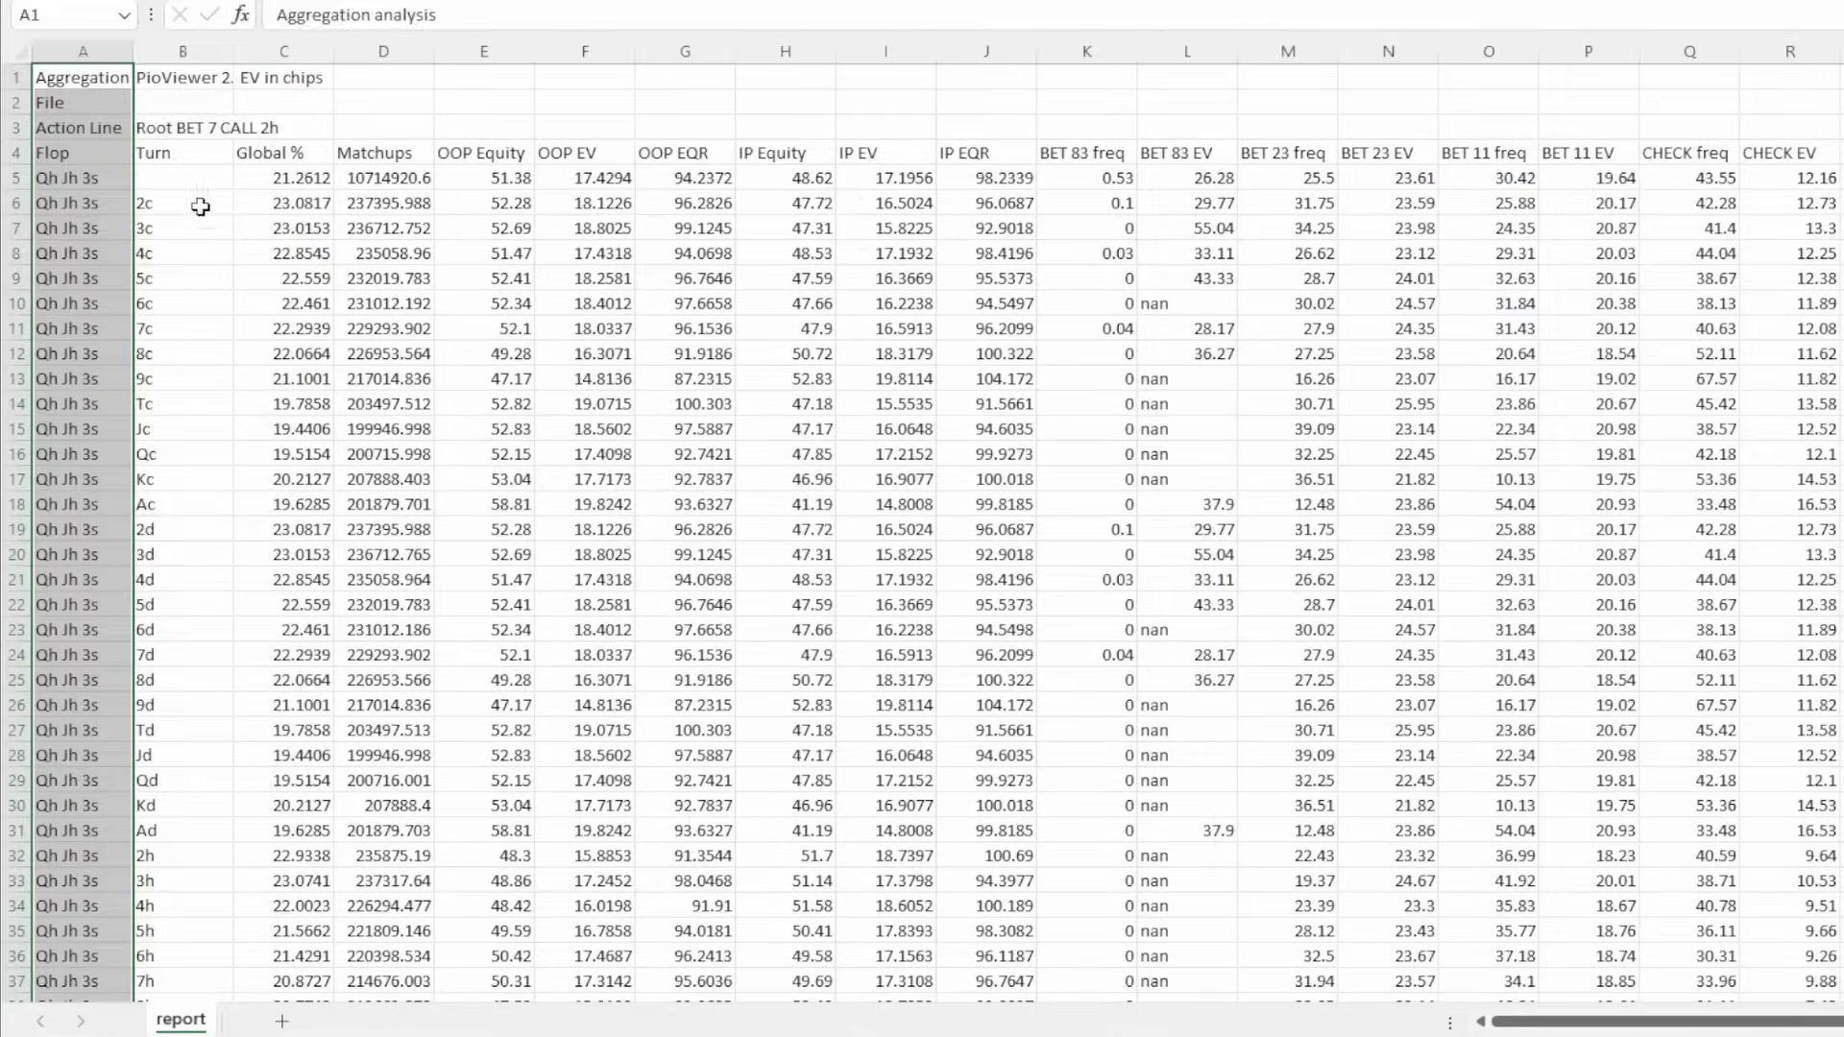
left_click(613, 201)
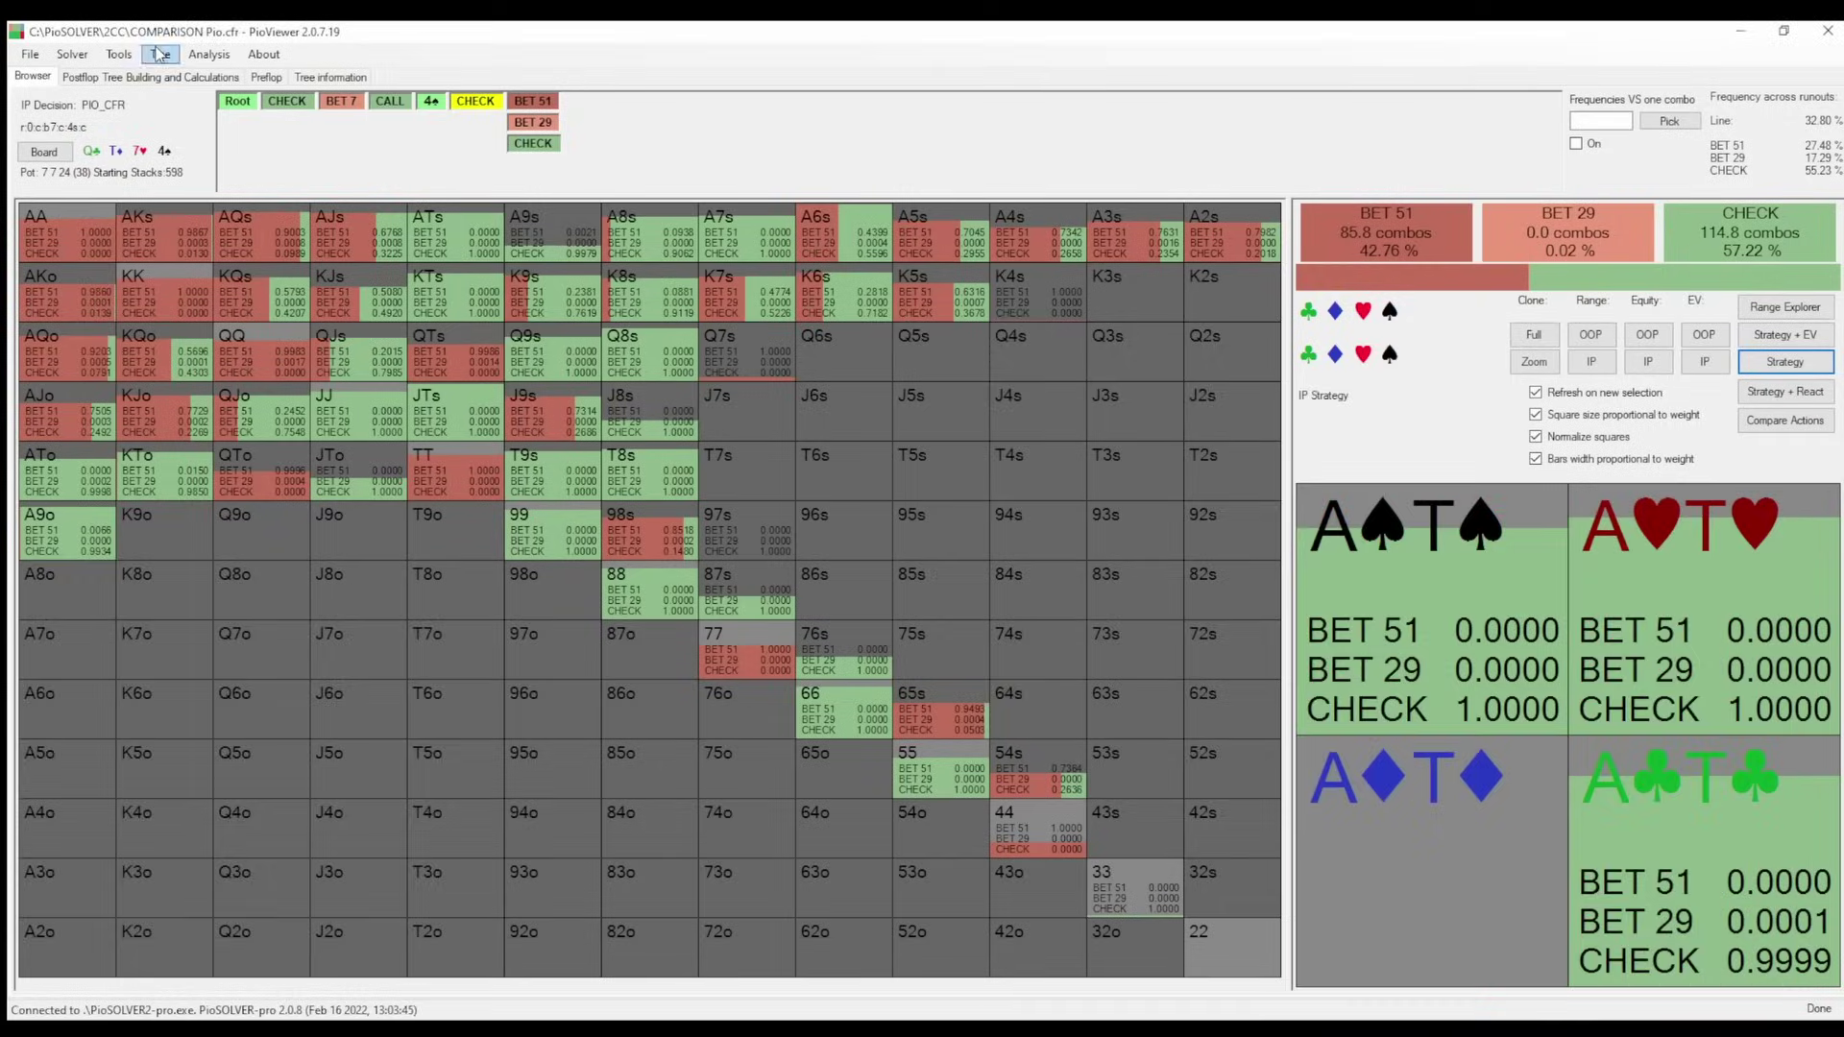
Set up a partial solve and lock the chosen IP hands to check 72%.
left_click(159, 54)
left_click(227, 188)
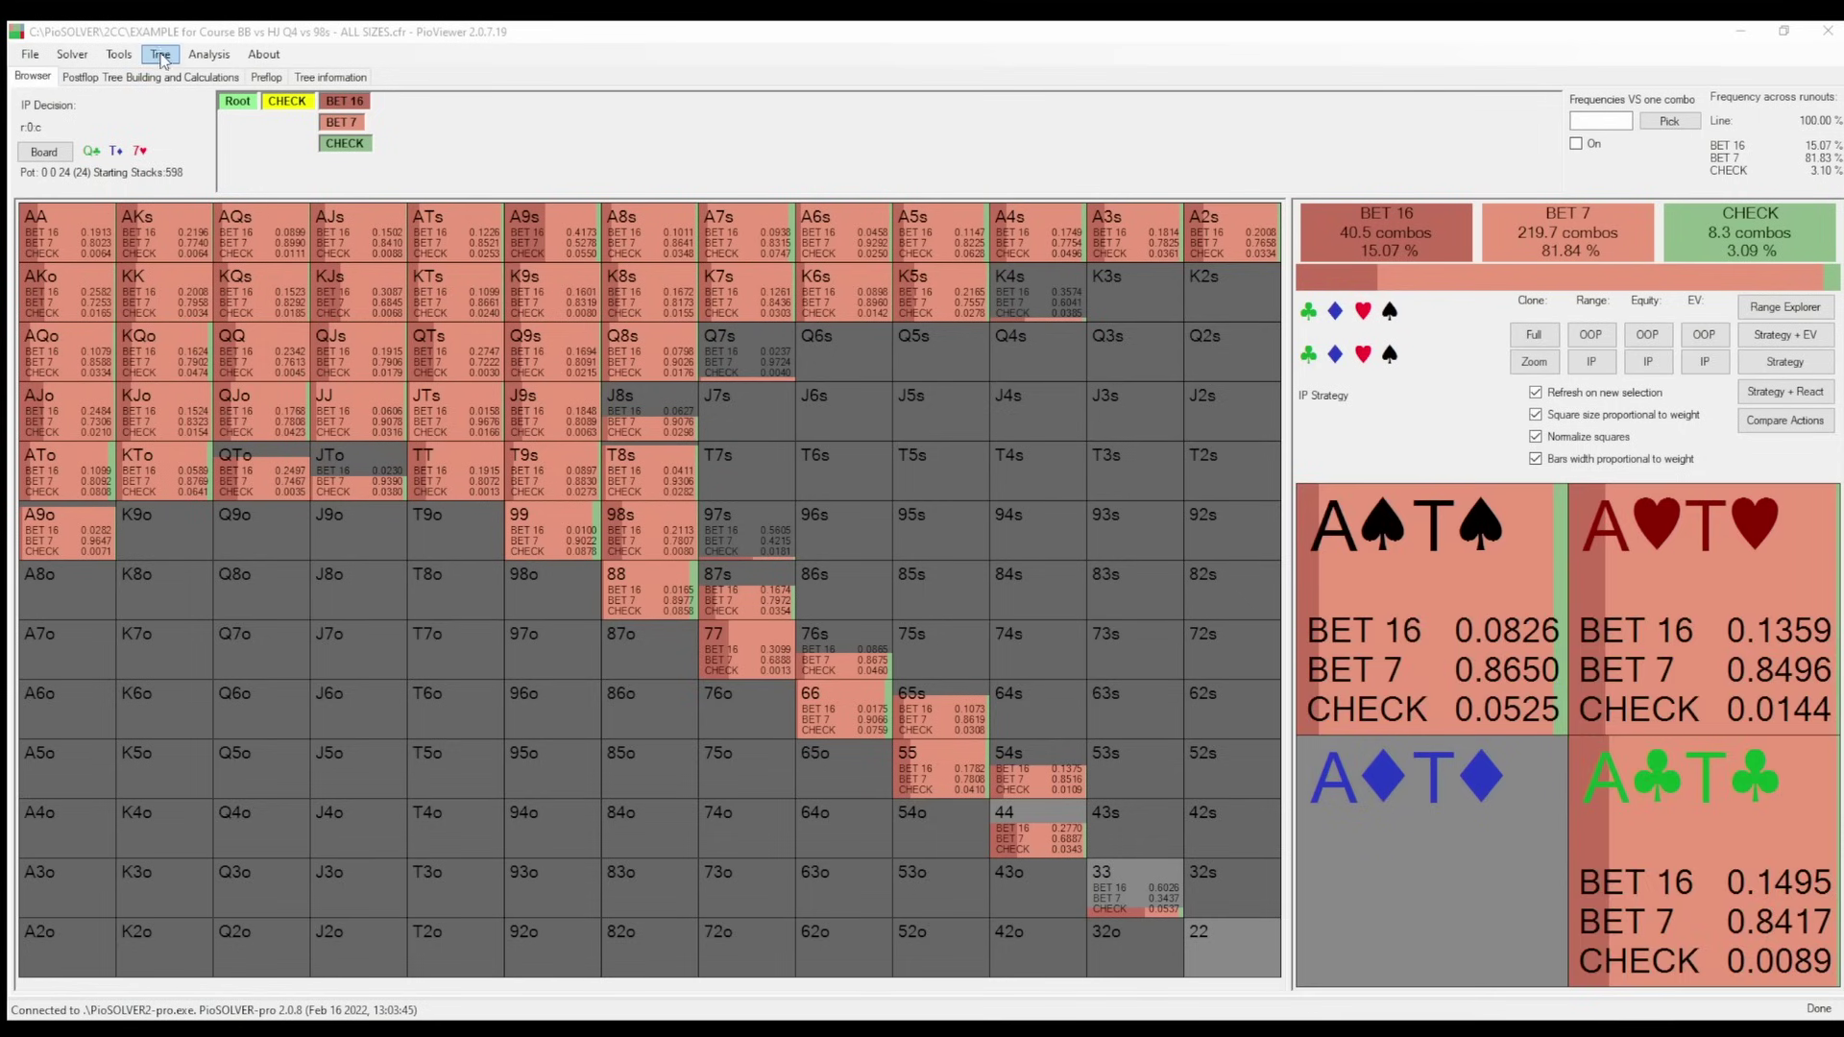
left_click(159, 53)
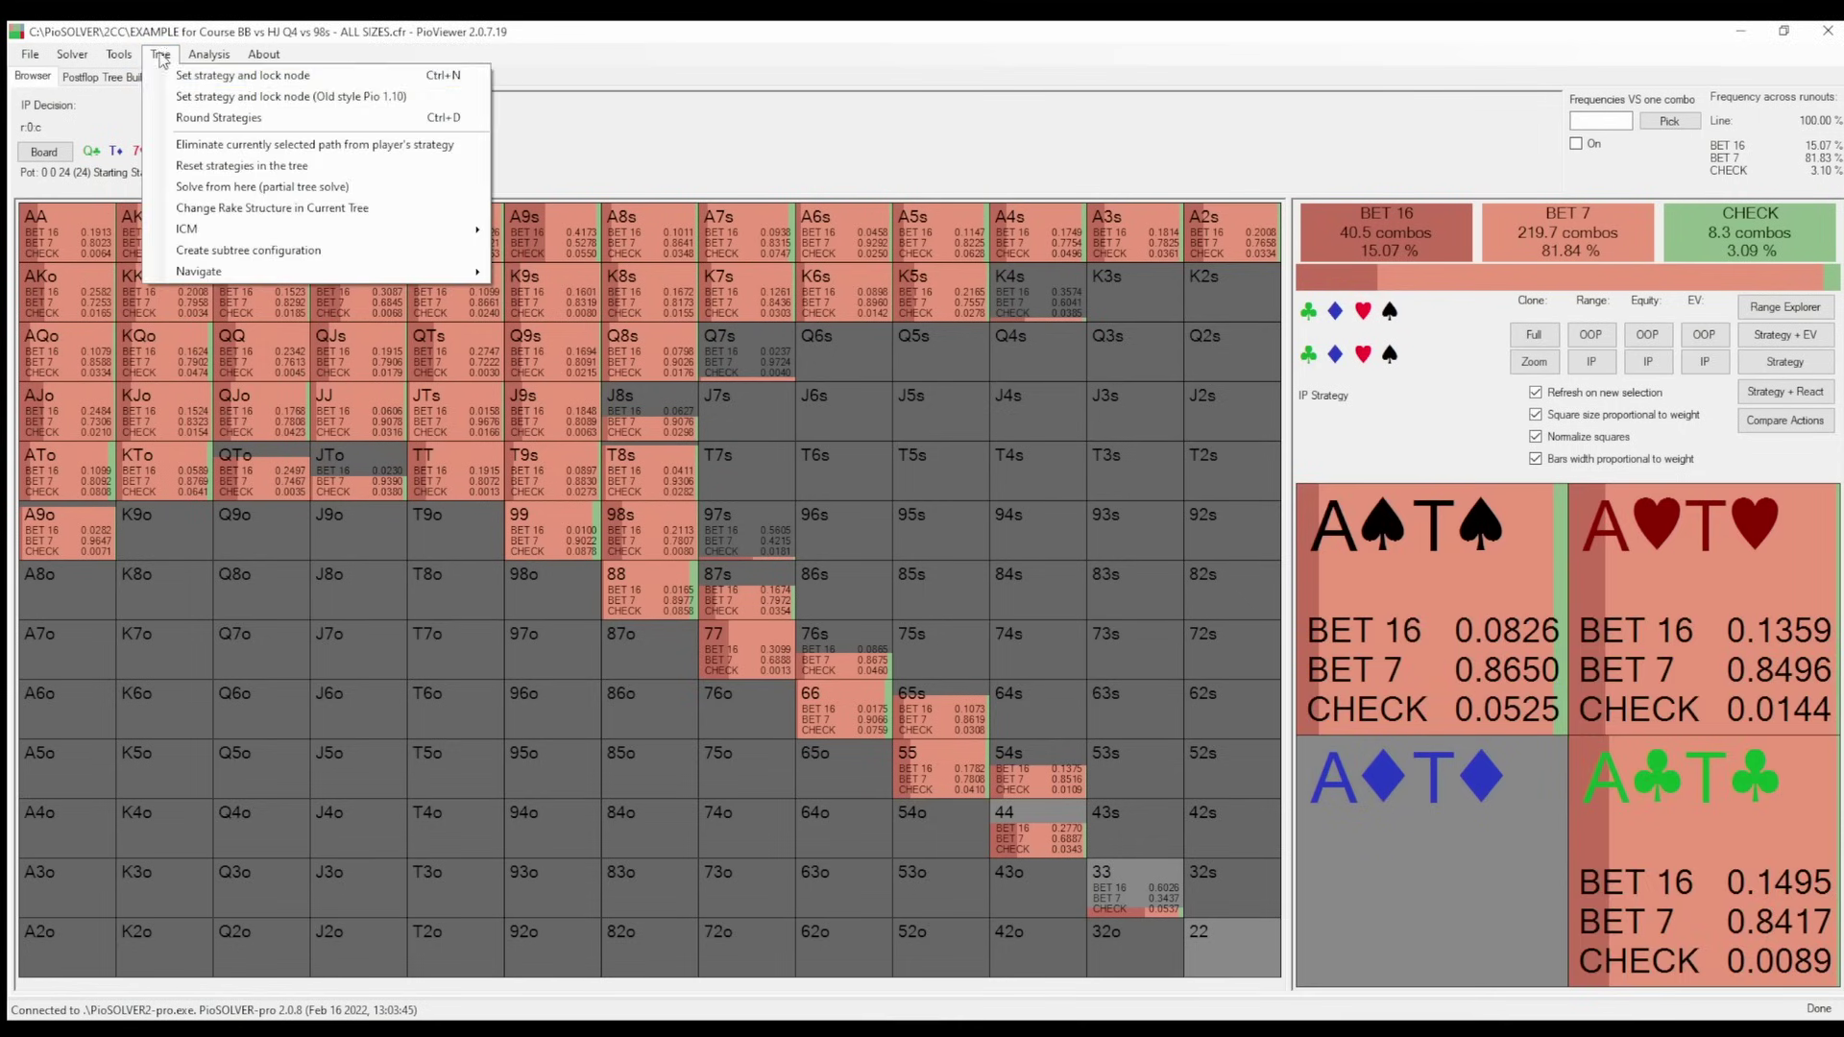
left_click(164, 76)
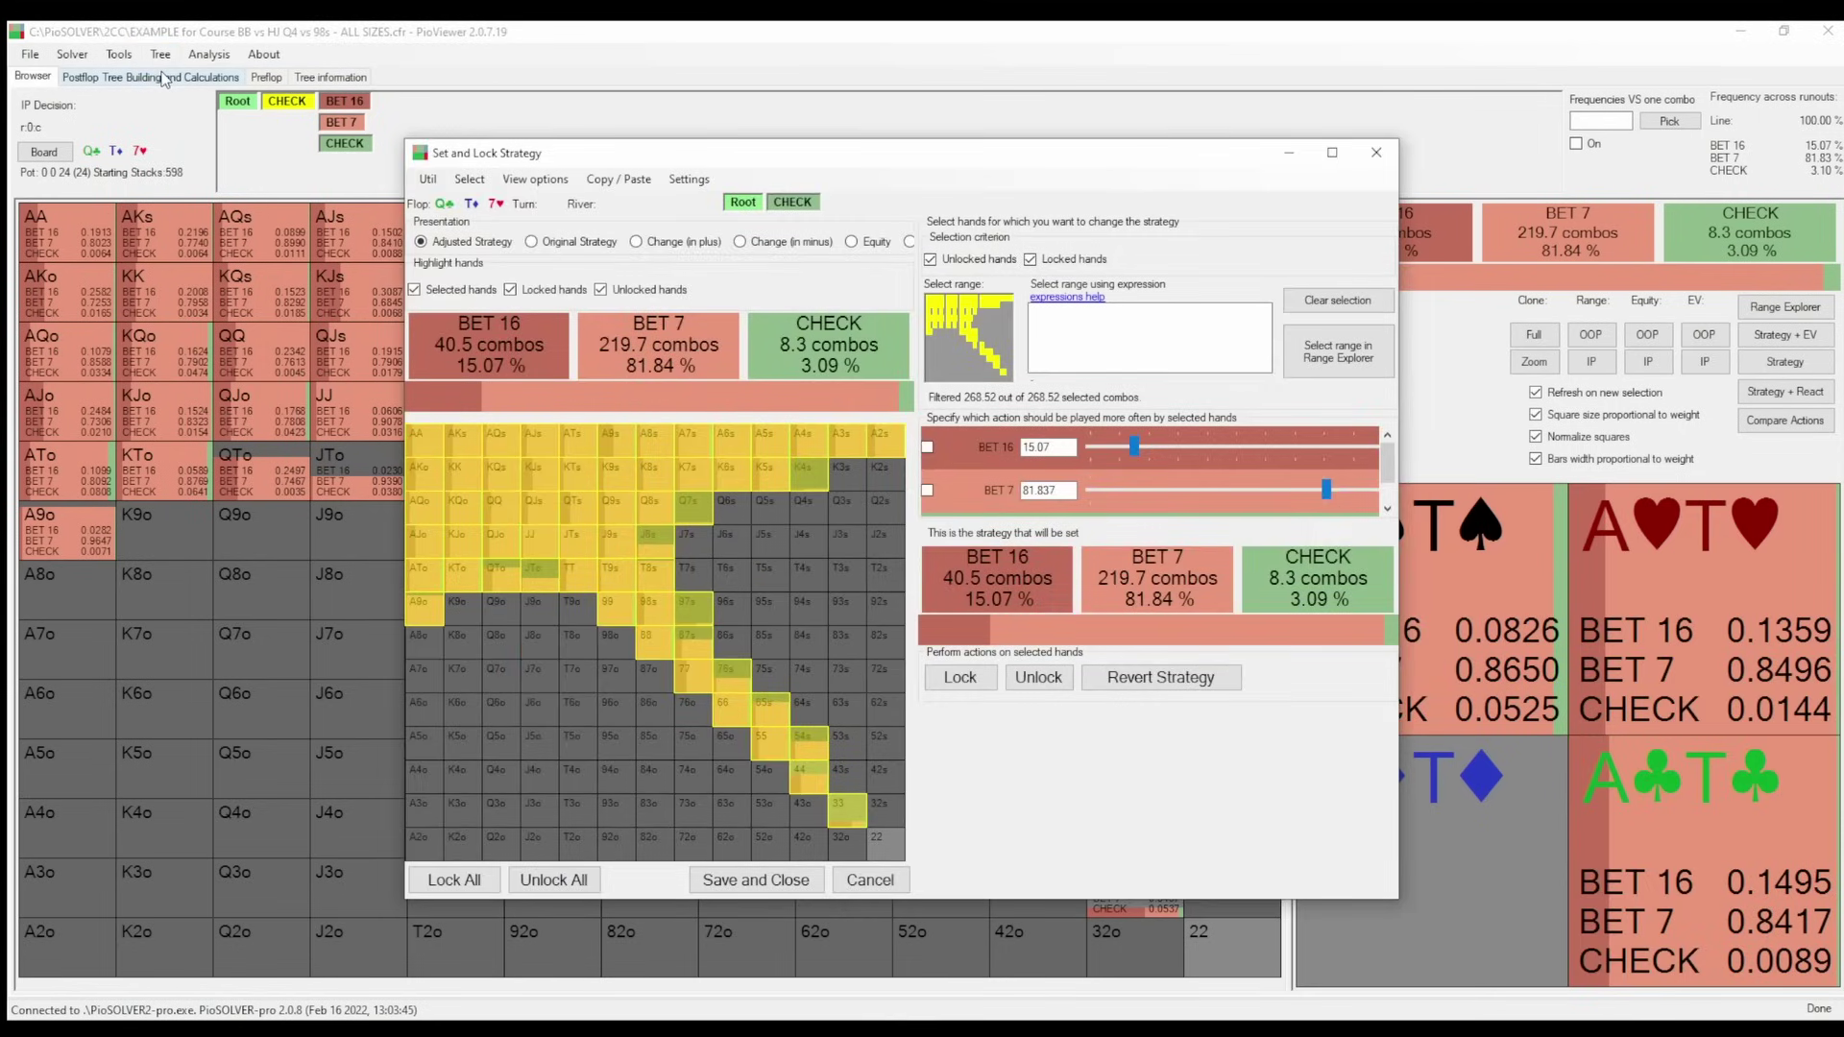
left_click_drag(1388, 471, 1388, 489)
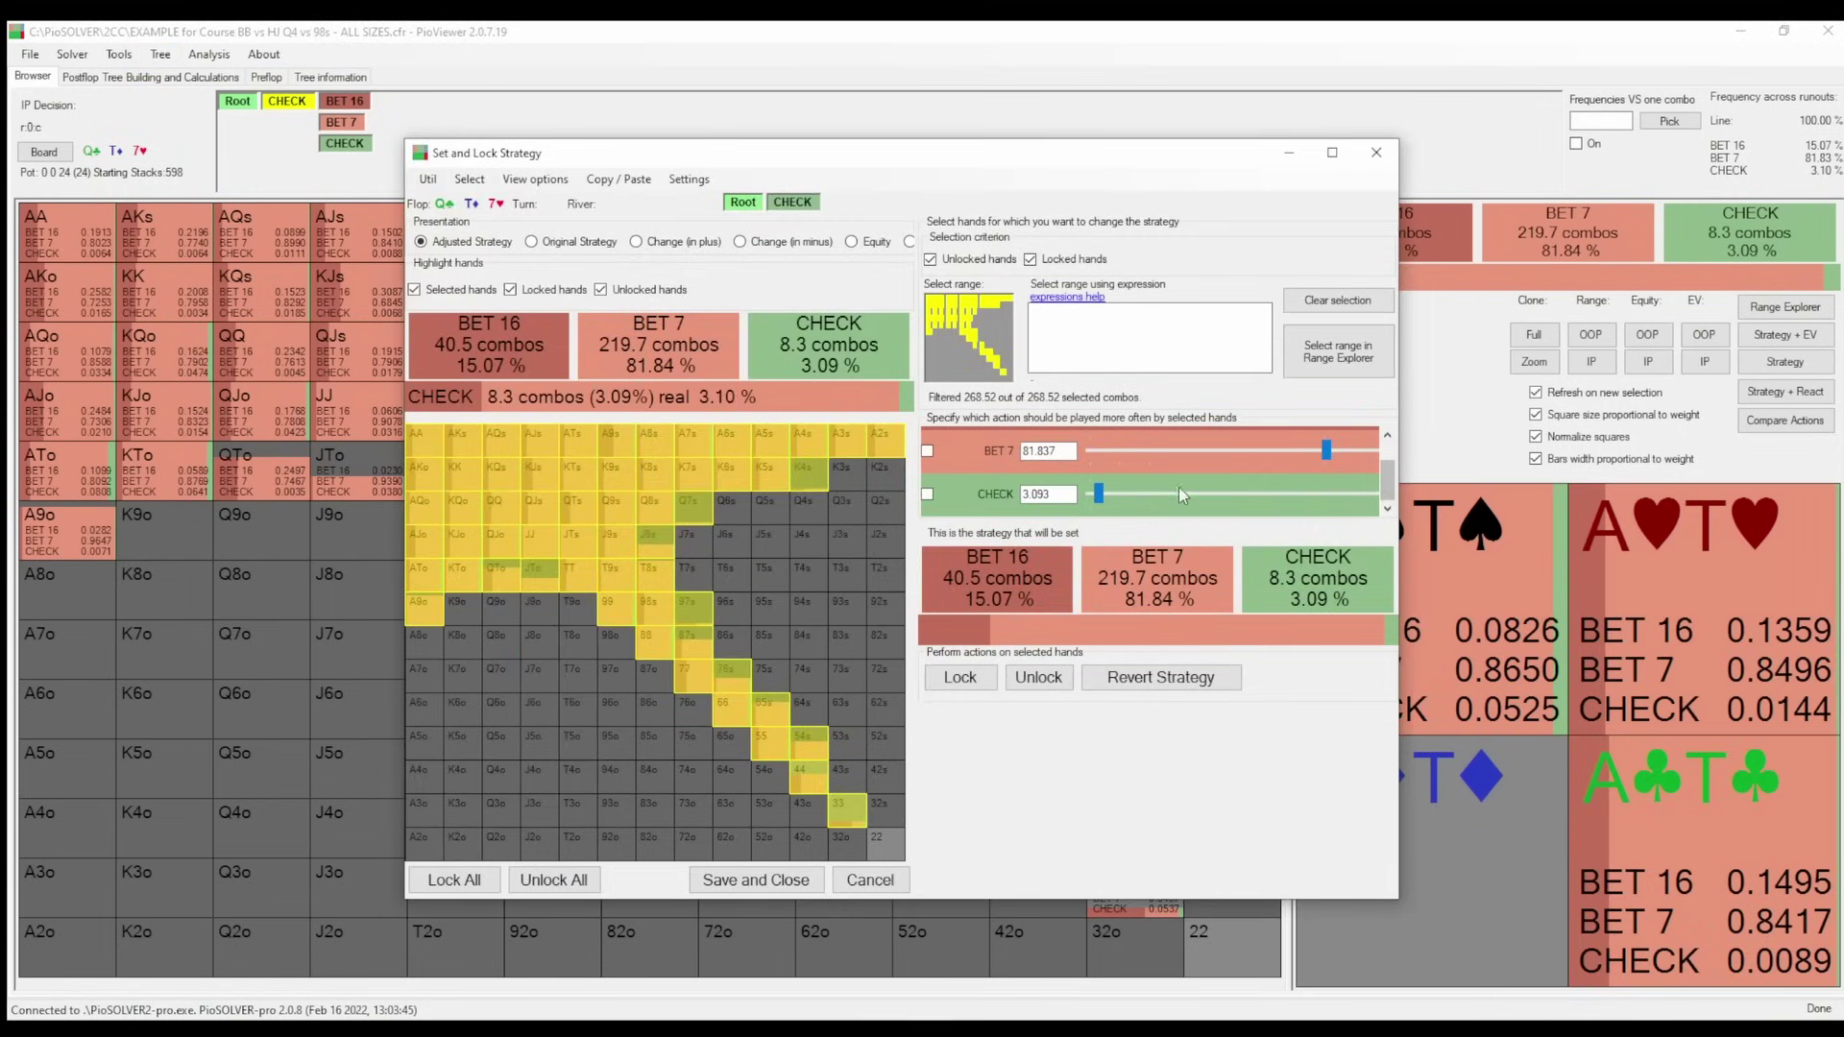
left_click_drag(1100, 495, 1300, 496)
left_click(959, 677)
left_click(756, 880)
Re-solve the tree with the lock and view the OOP response to the 7 bet.
left_click(119, 77)
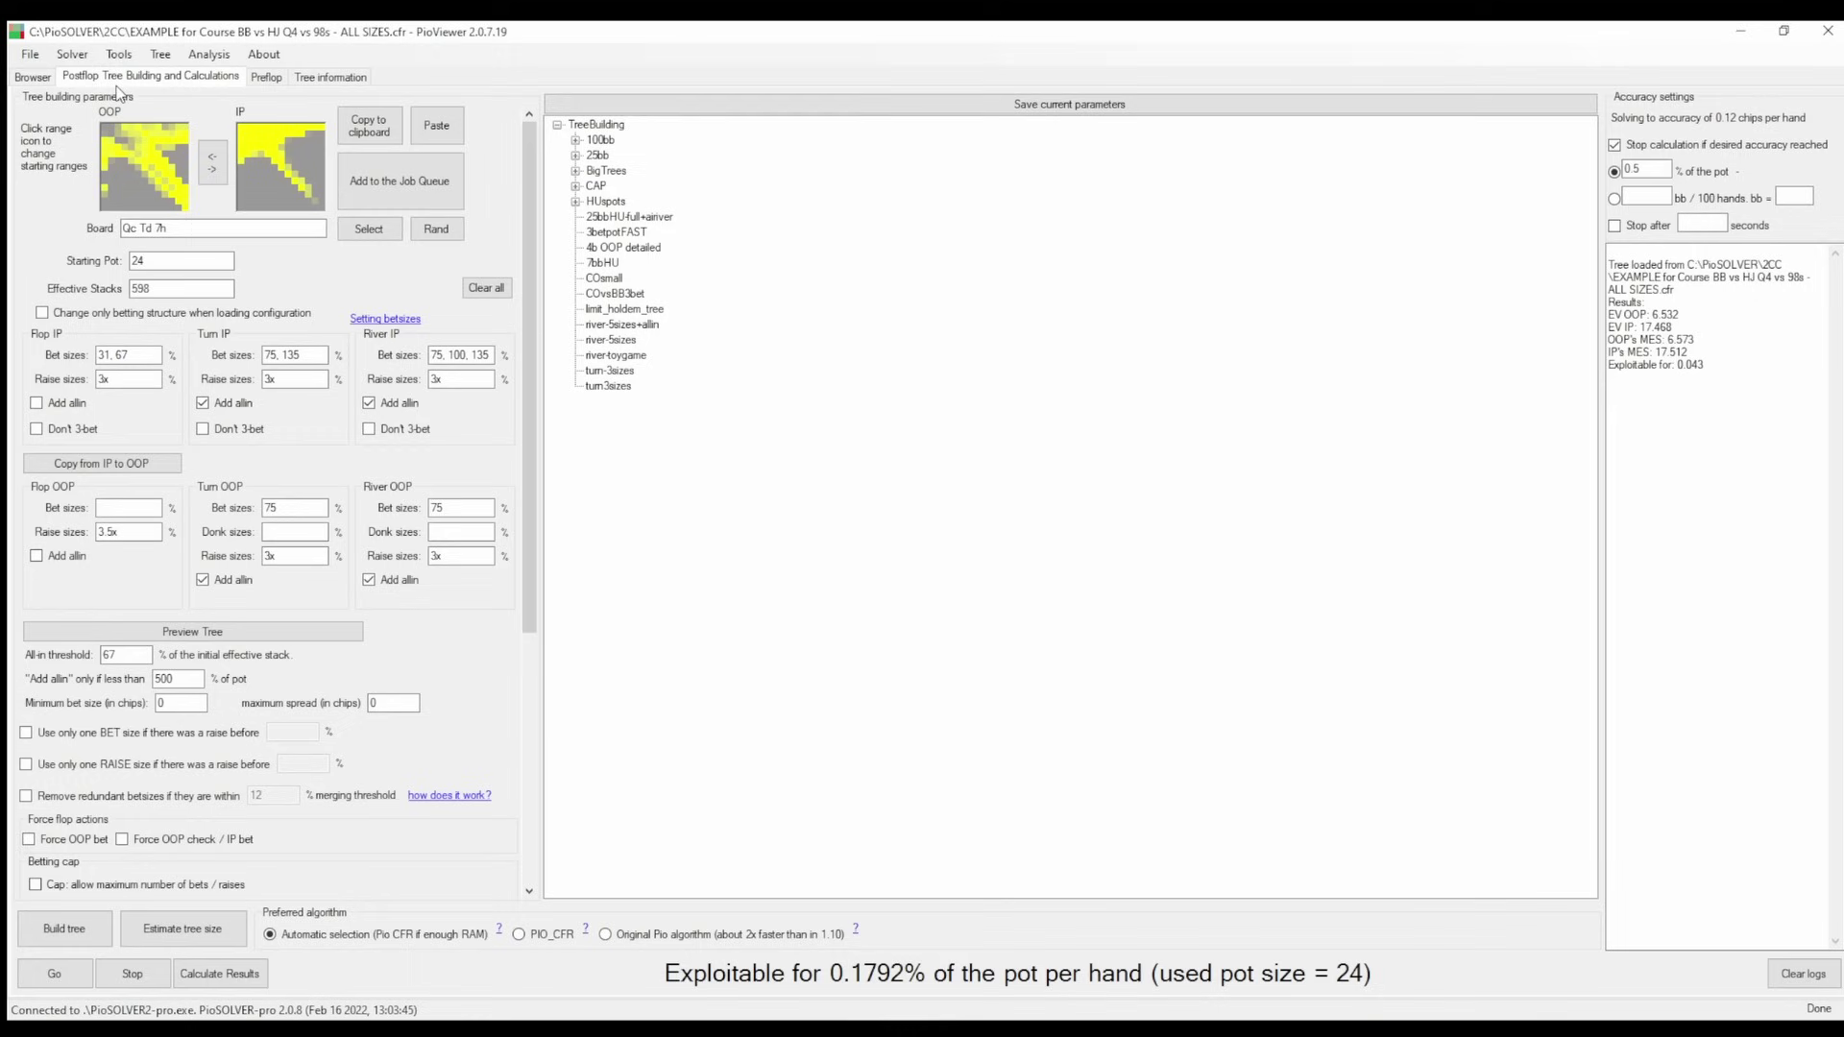
left_click(70, 978)
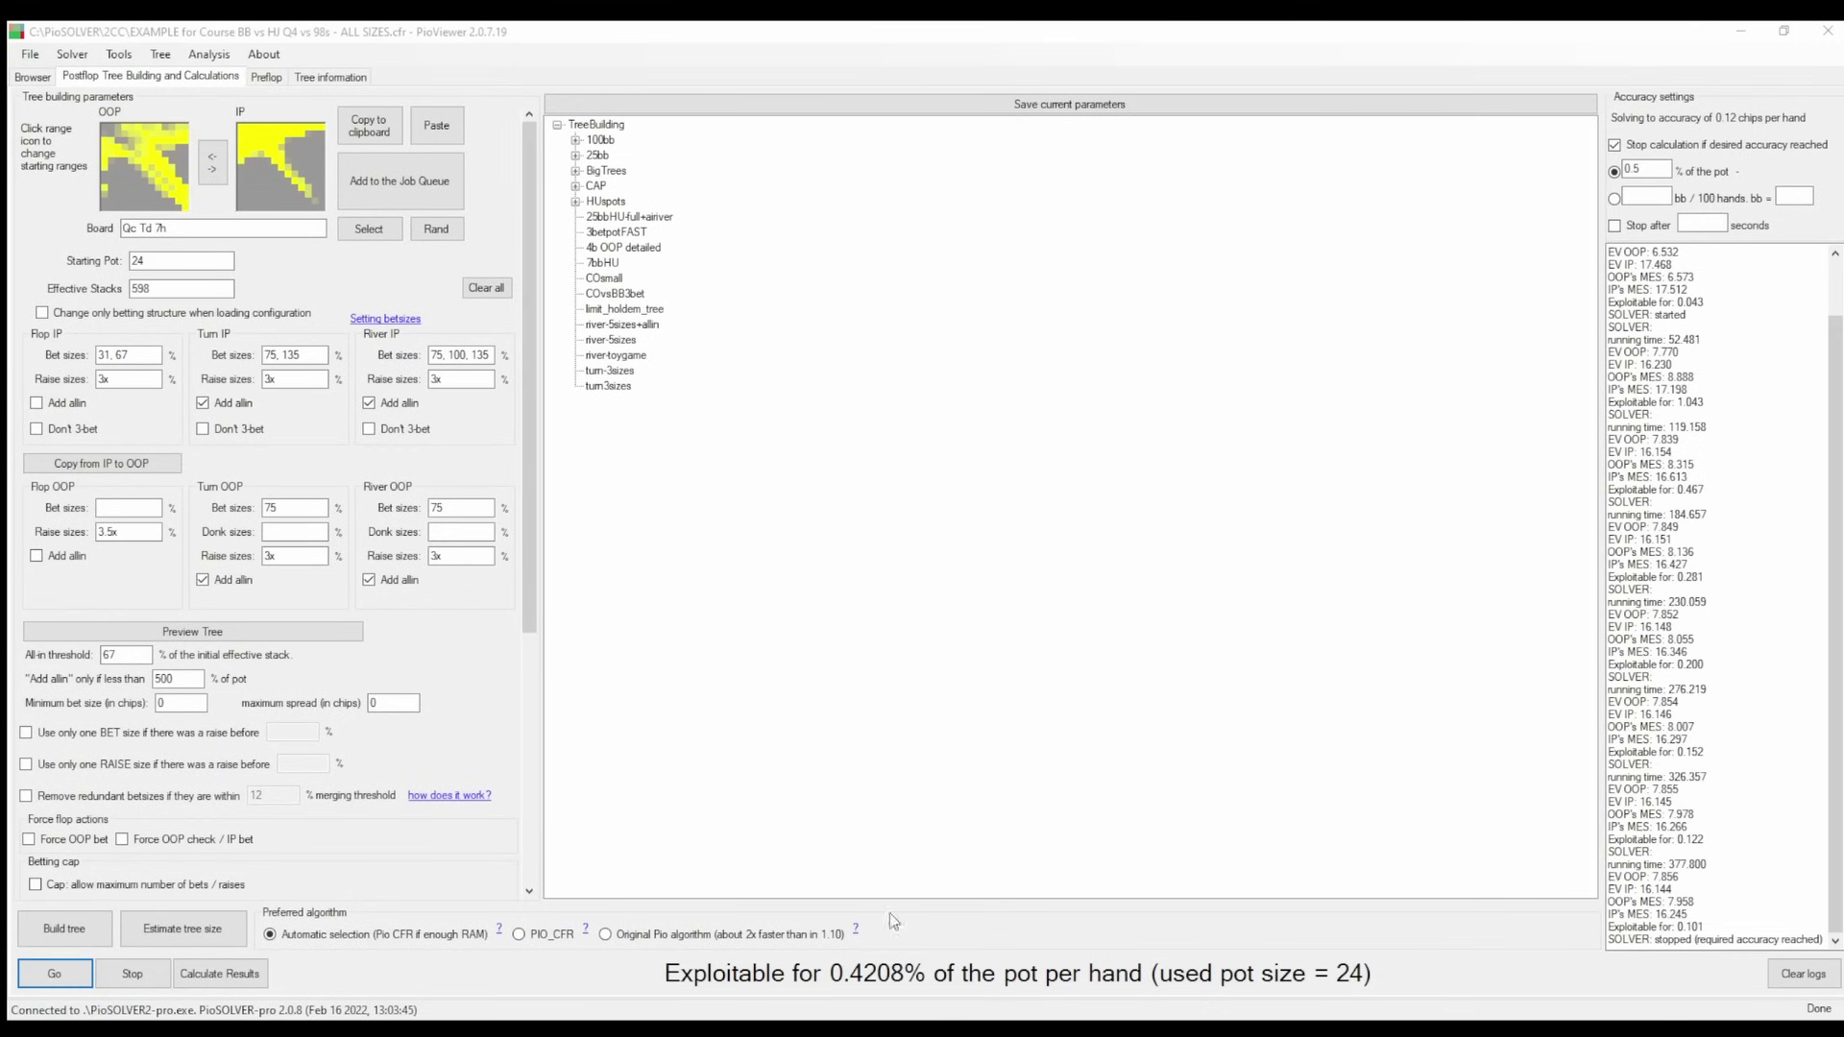
left_click(32, 77)
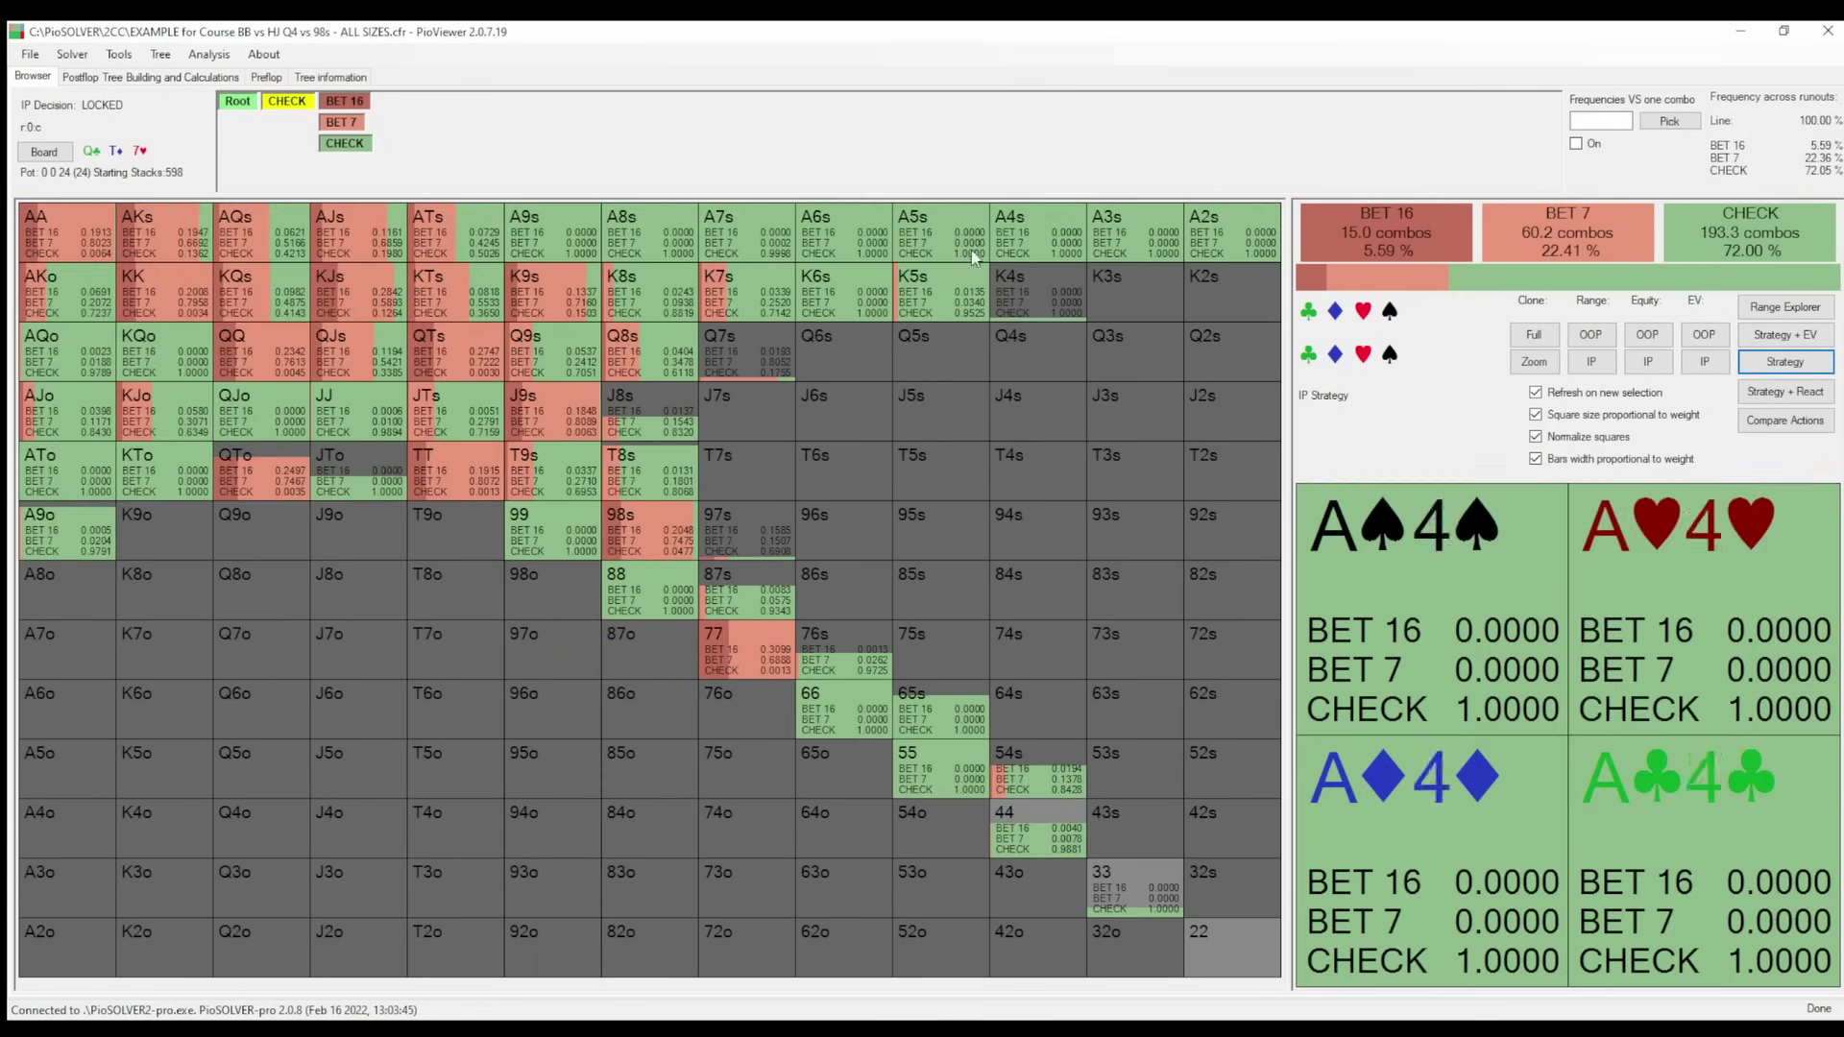
left_click(341, 123)
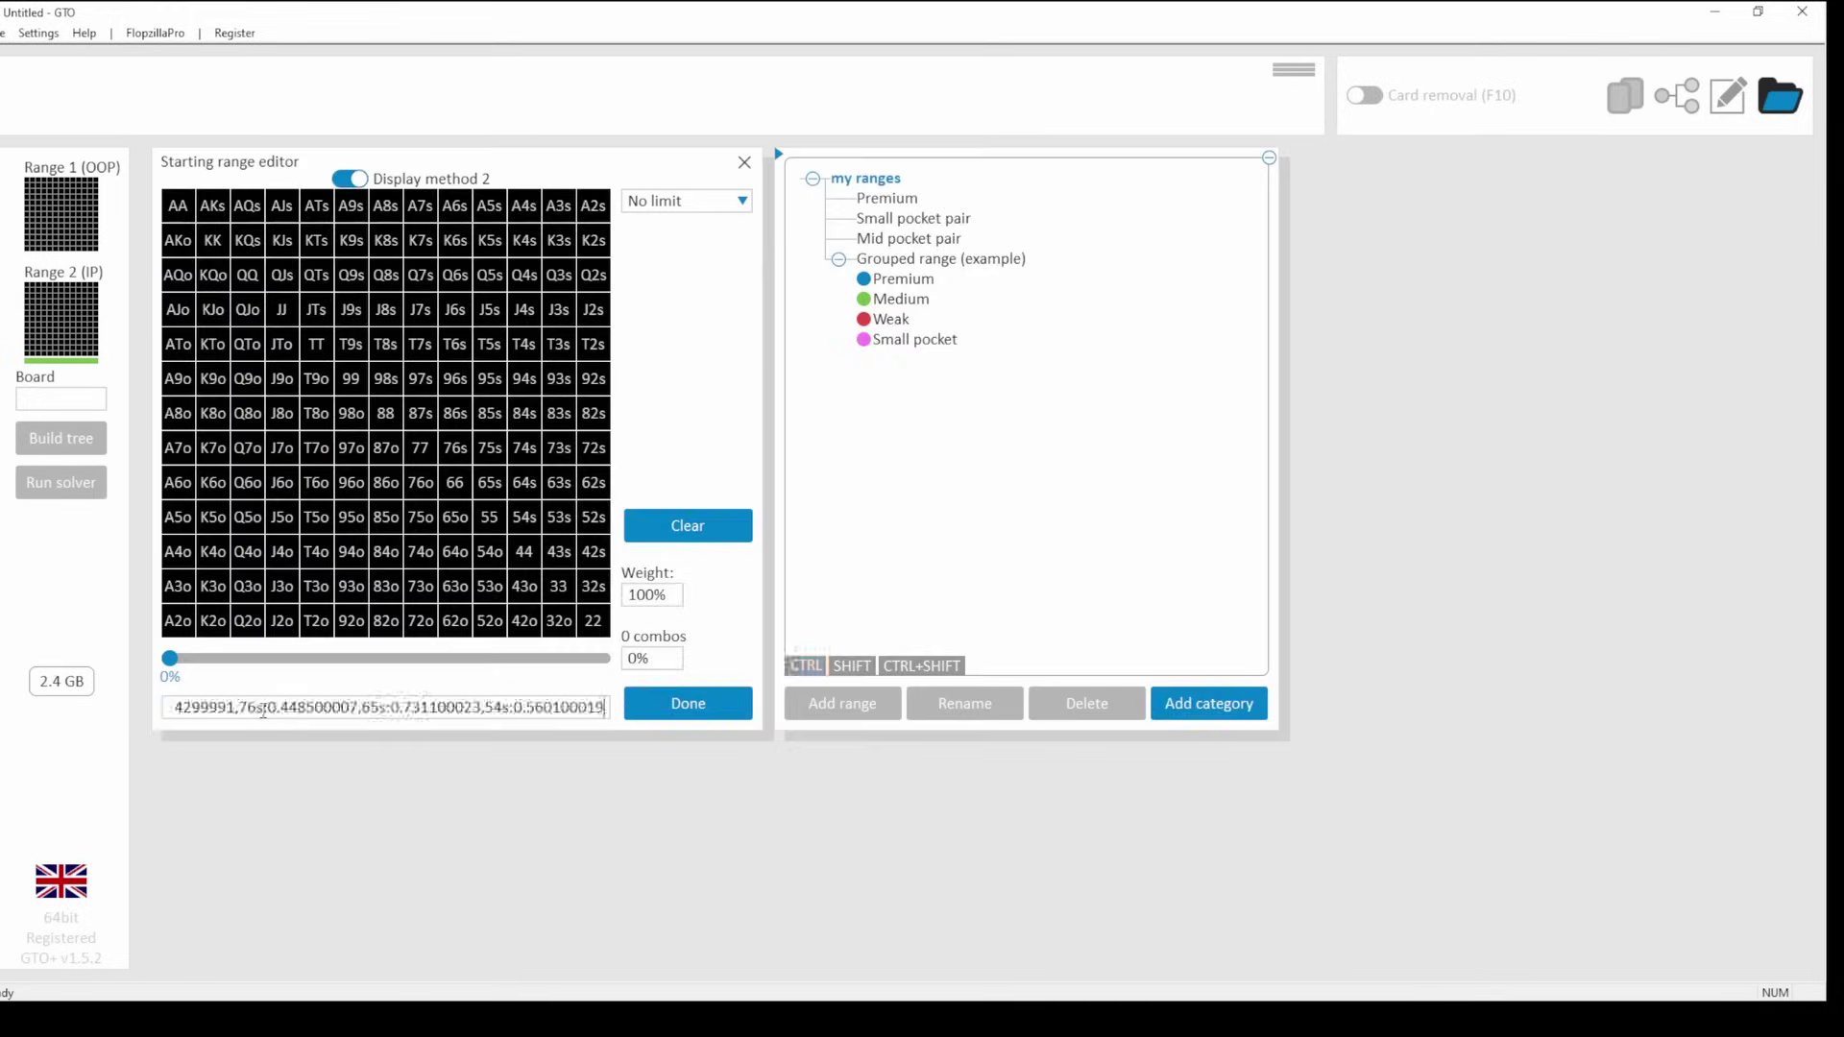
Enable custom OOP flop and turn sizes in Advanced tree settings, then load a 15-flop subset.
left_click(69, 442)
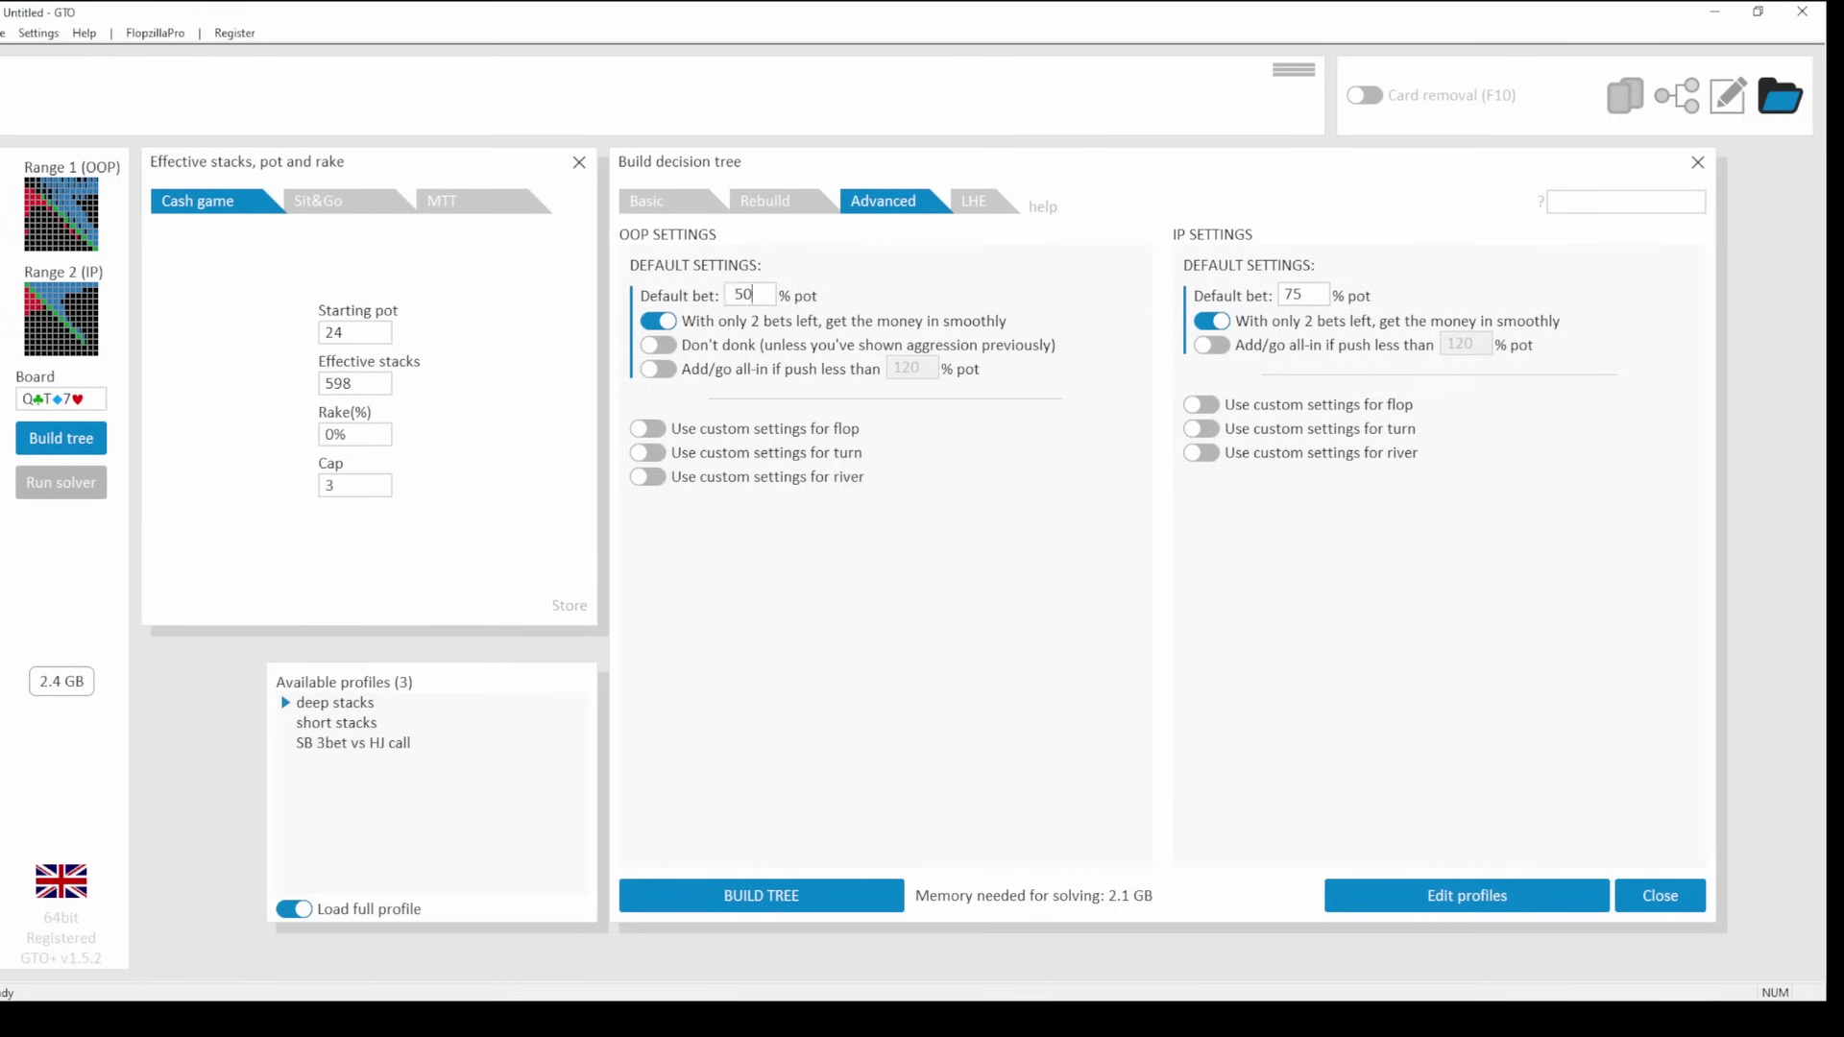
left_click(658, 369)
left_click(647, 428)
key("Tab")
type("3.5x")
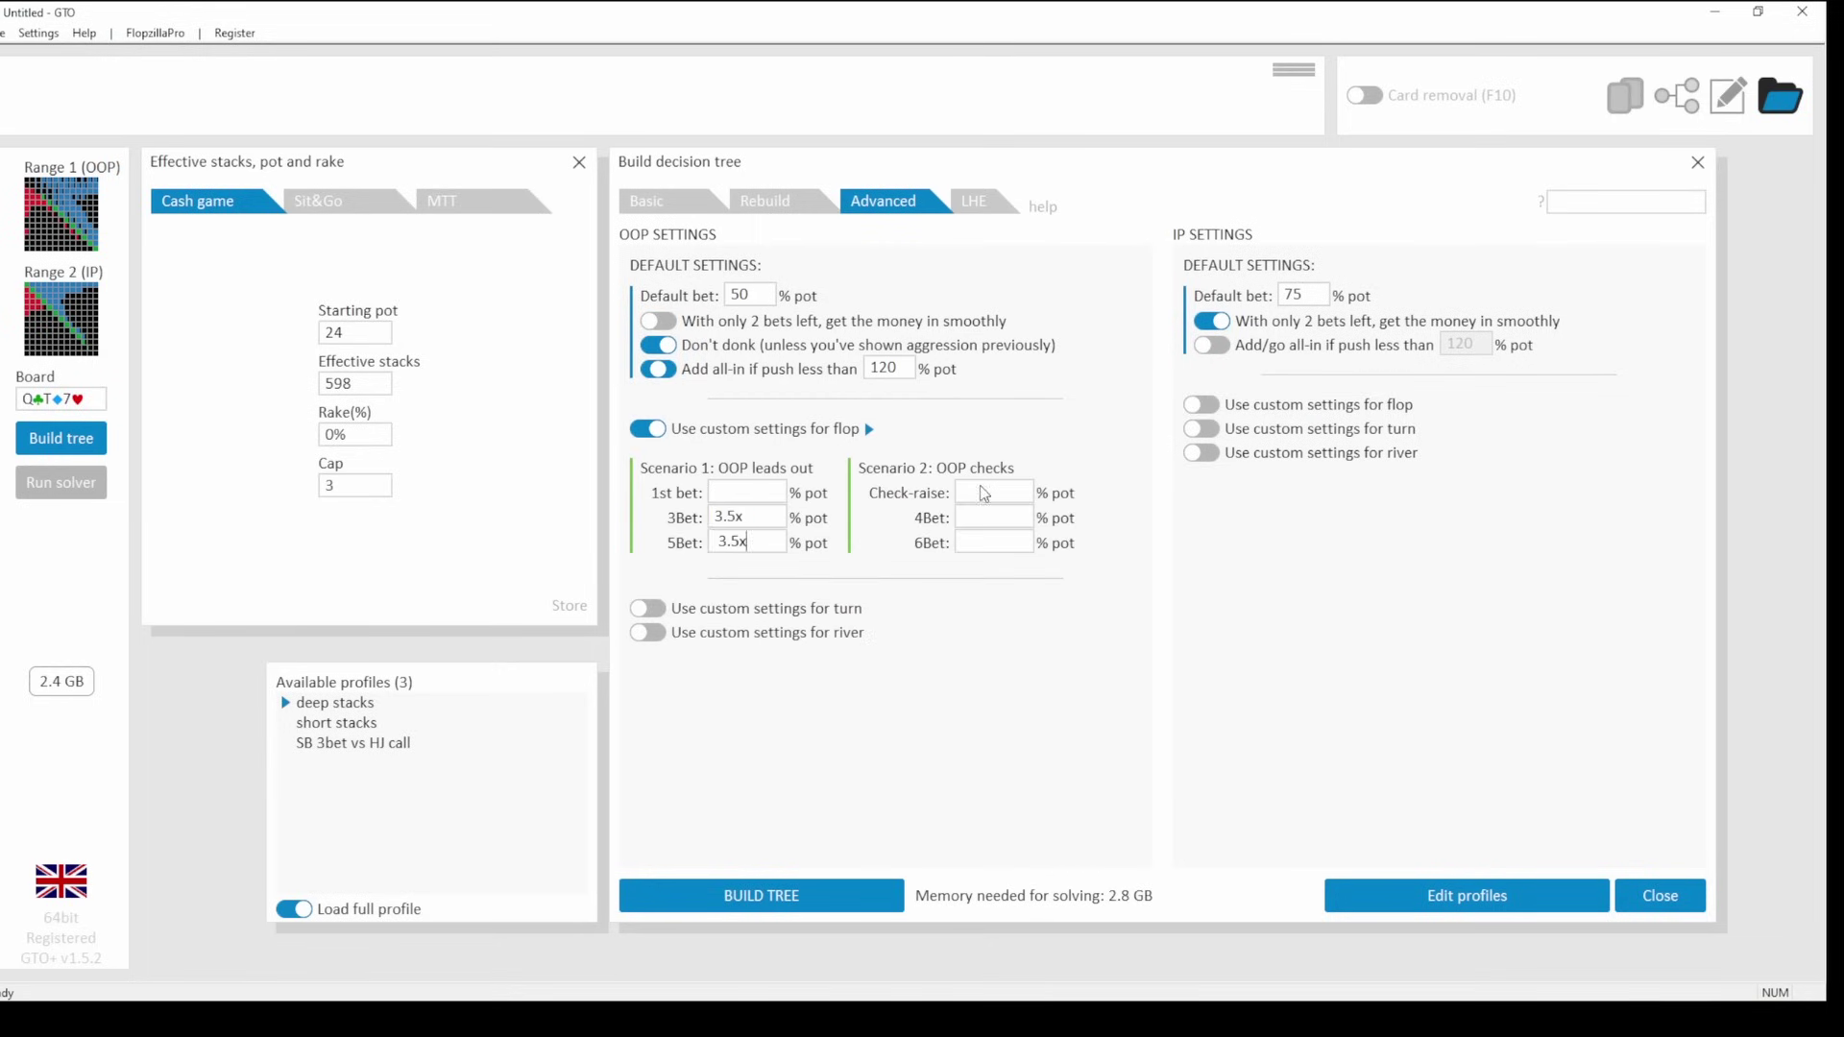
key("Tab")
key("ctrl+v")
key("Tab")
key("ctrl+v")
key("Tab")
key("ctrl+v")
left_click(648, 608)
left_click(740, 672)
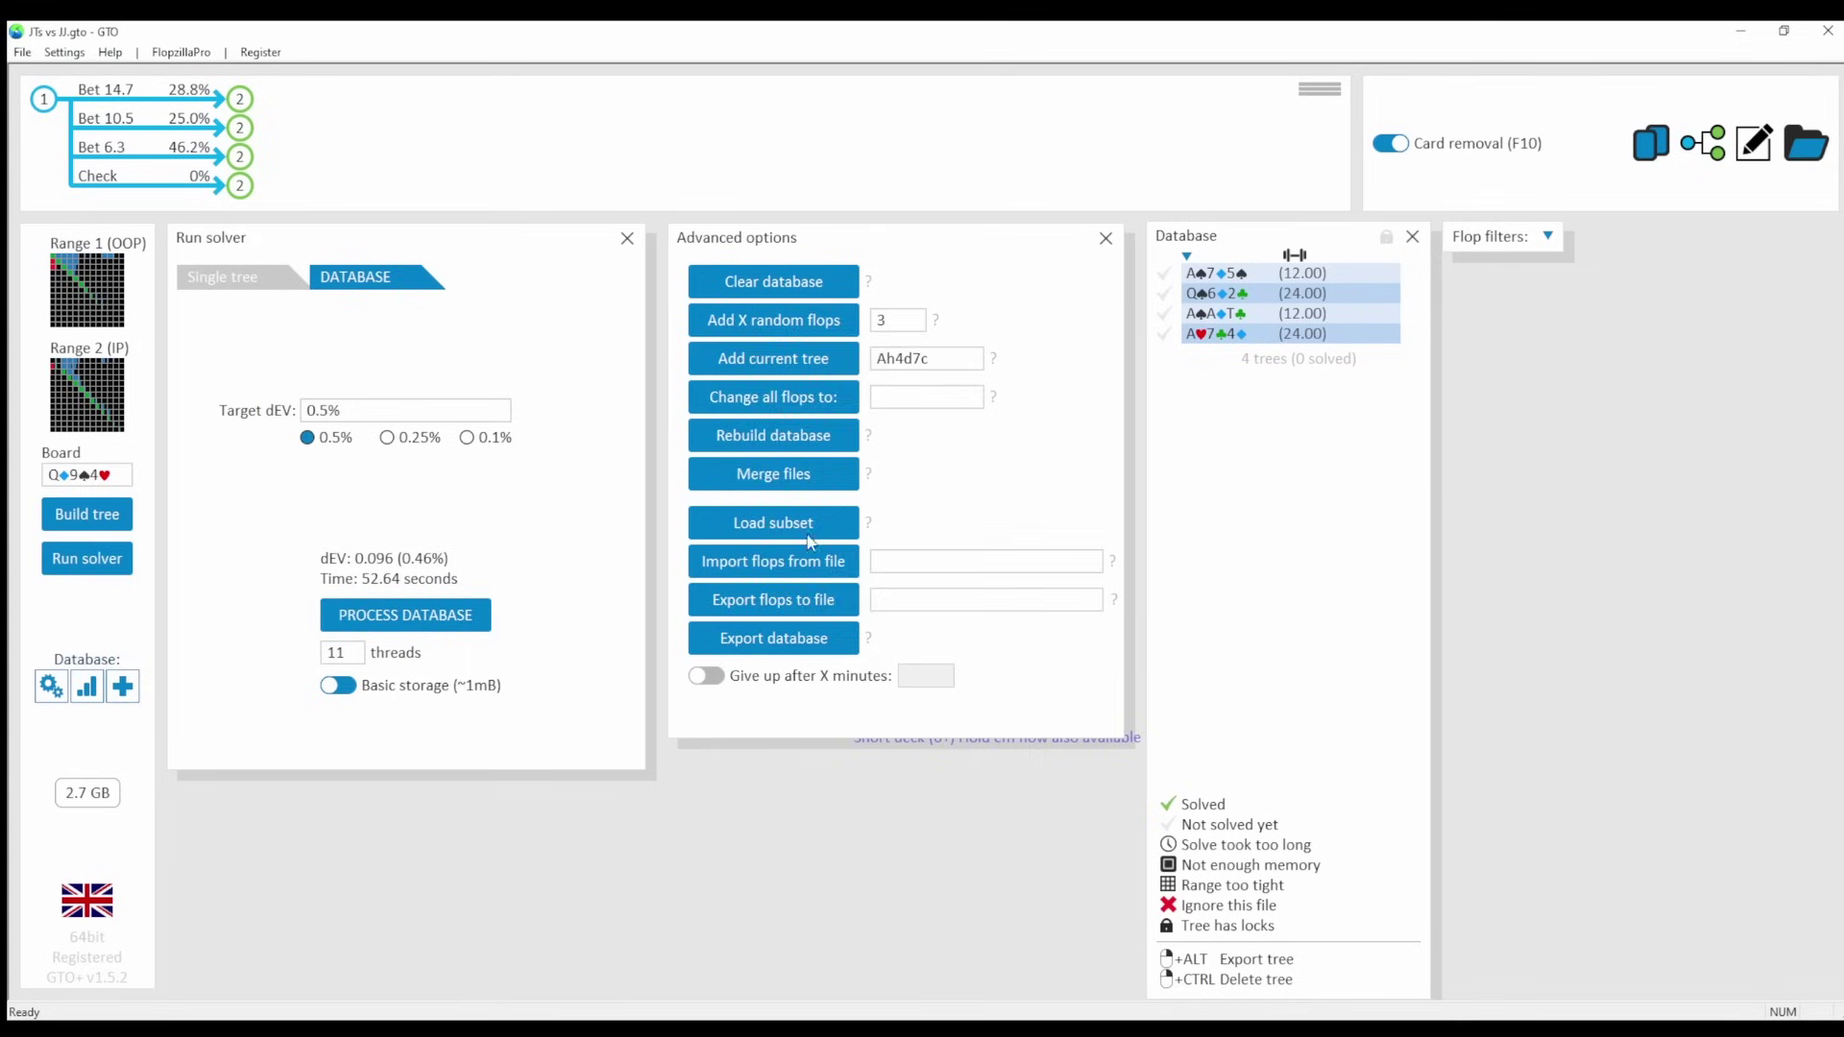
left_click(810, 540)
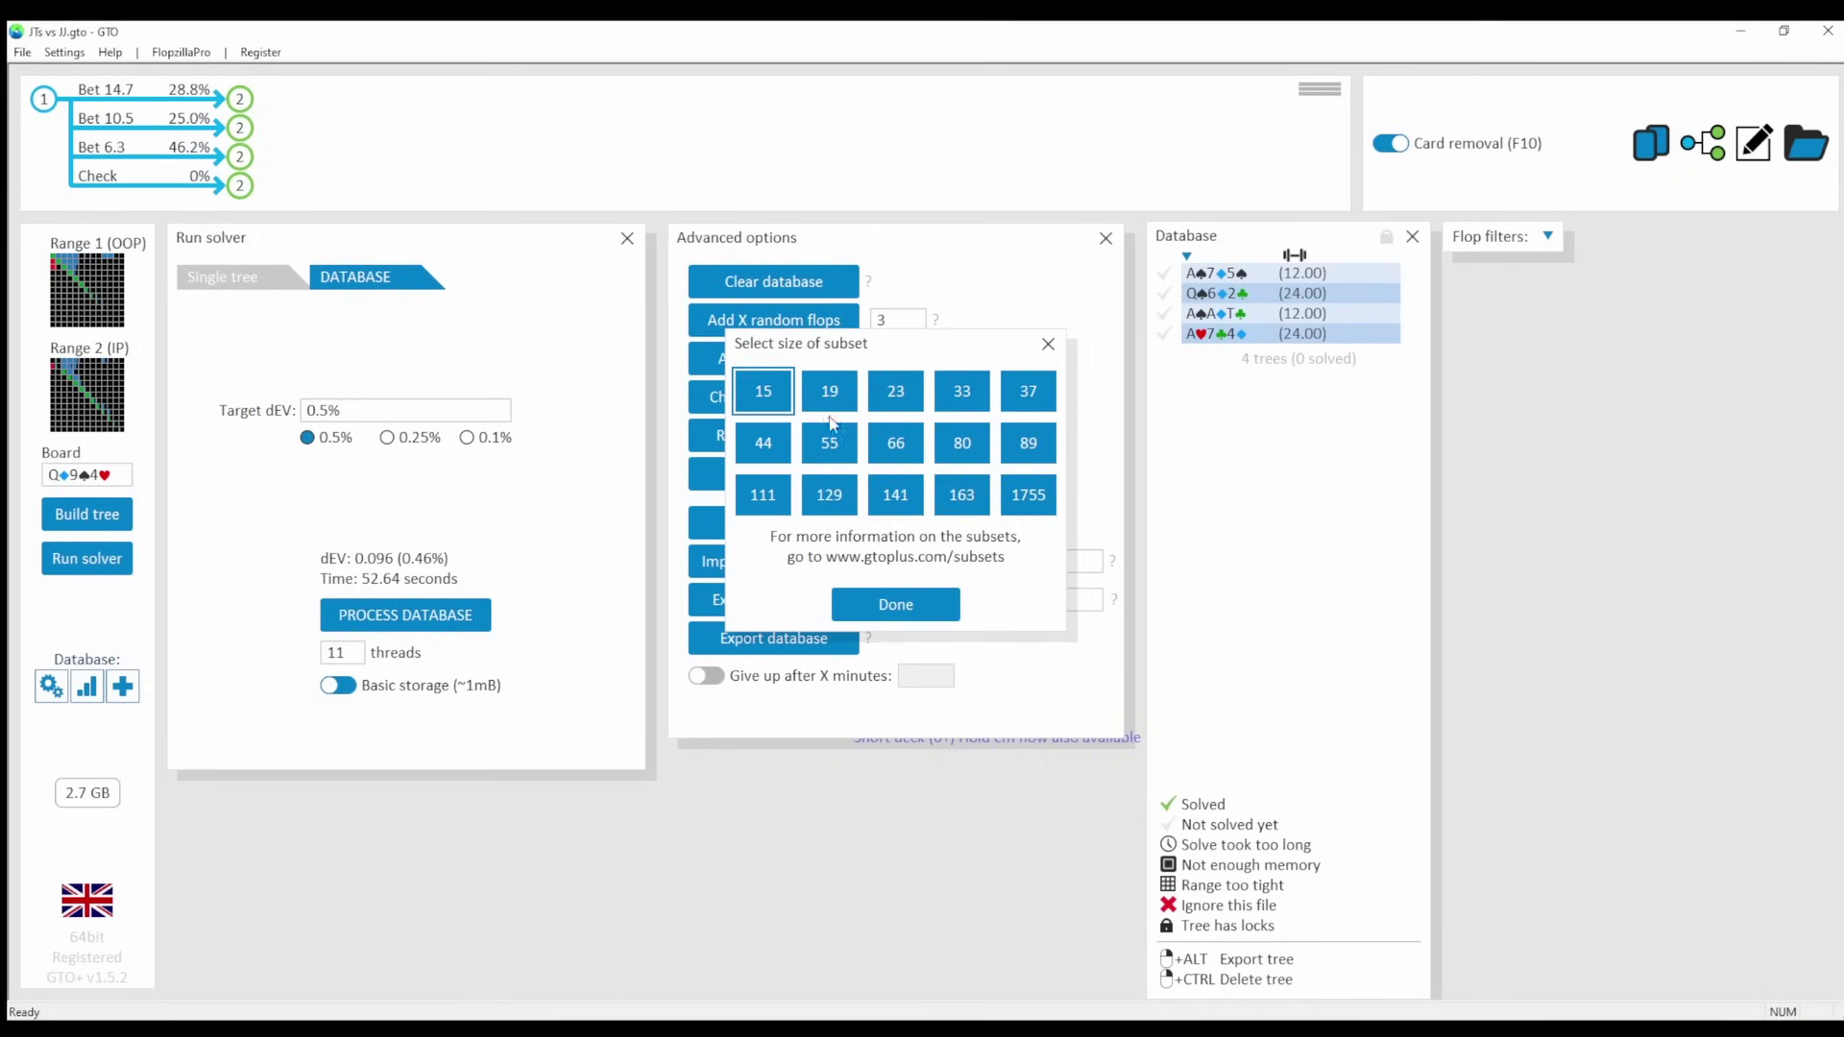
left_click(896, 603)
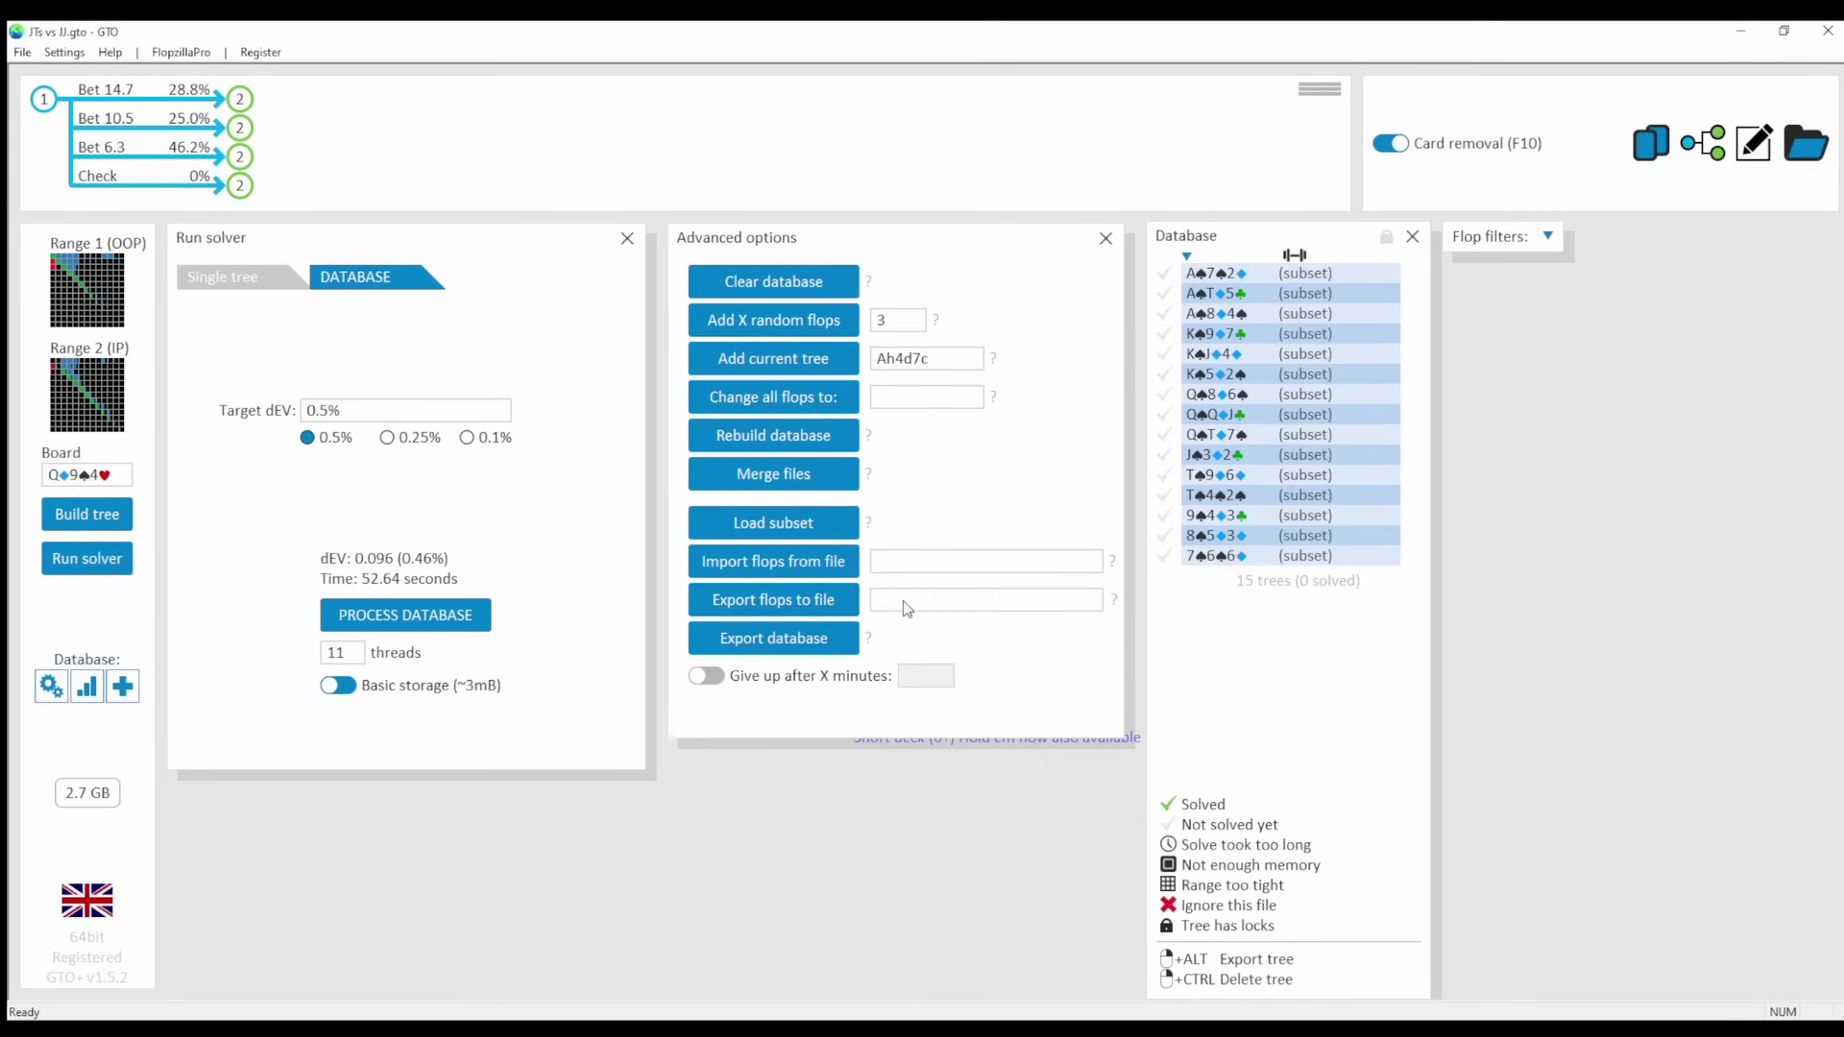
Process the flop database, then lock Call for 88, 77 and 66.
left_click(447, 624)
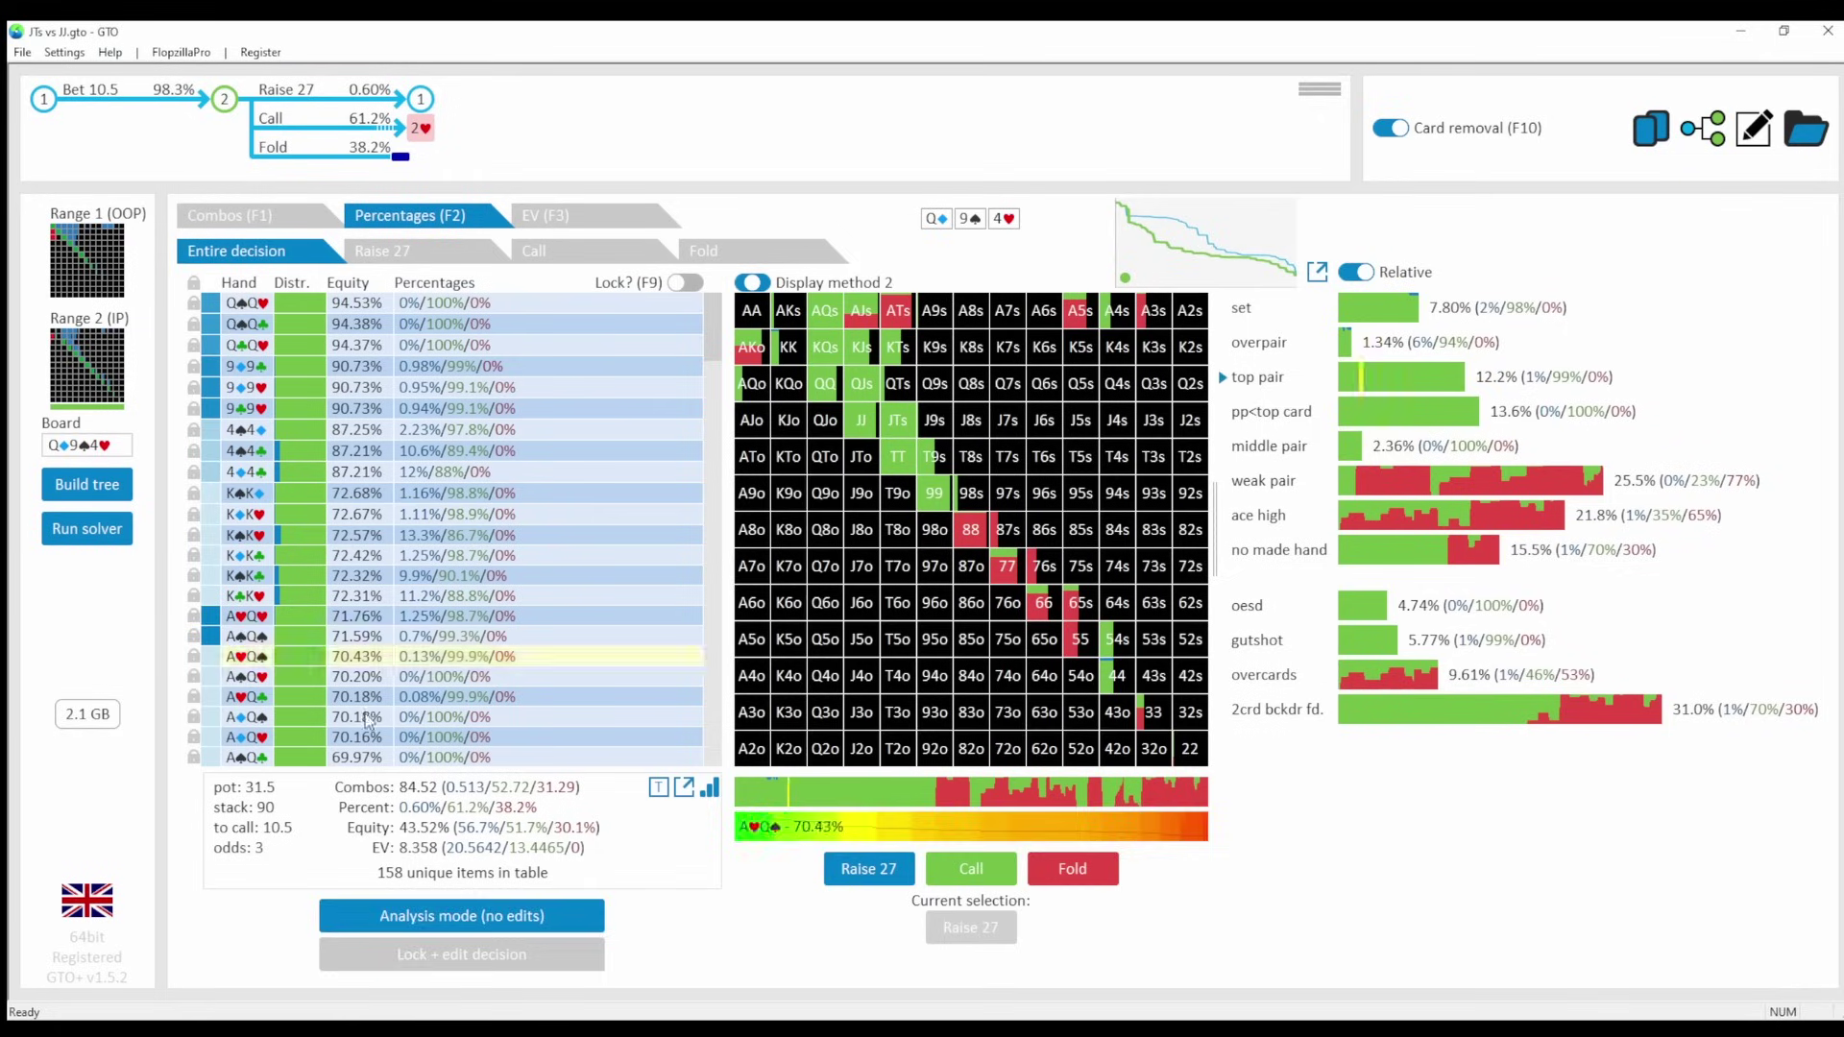
left_click(473, 959)
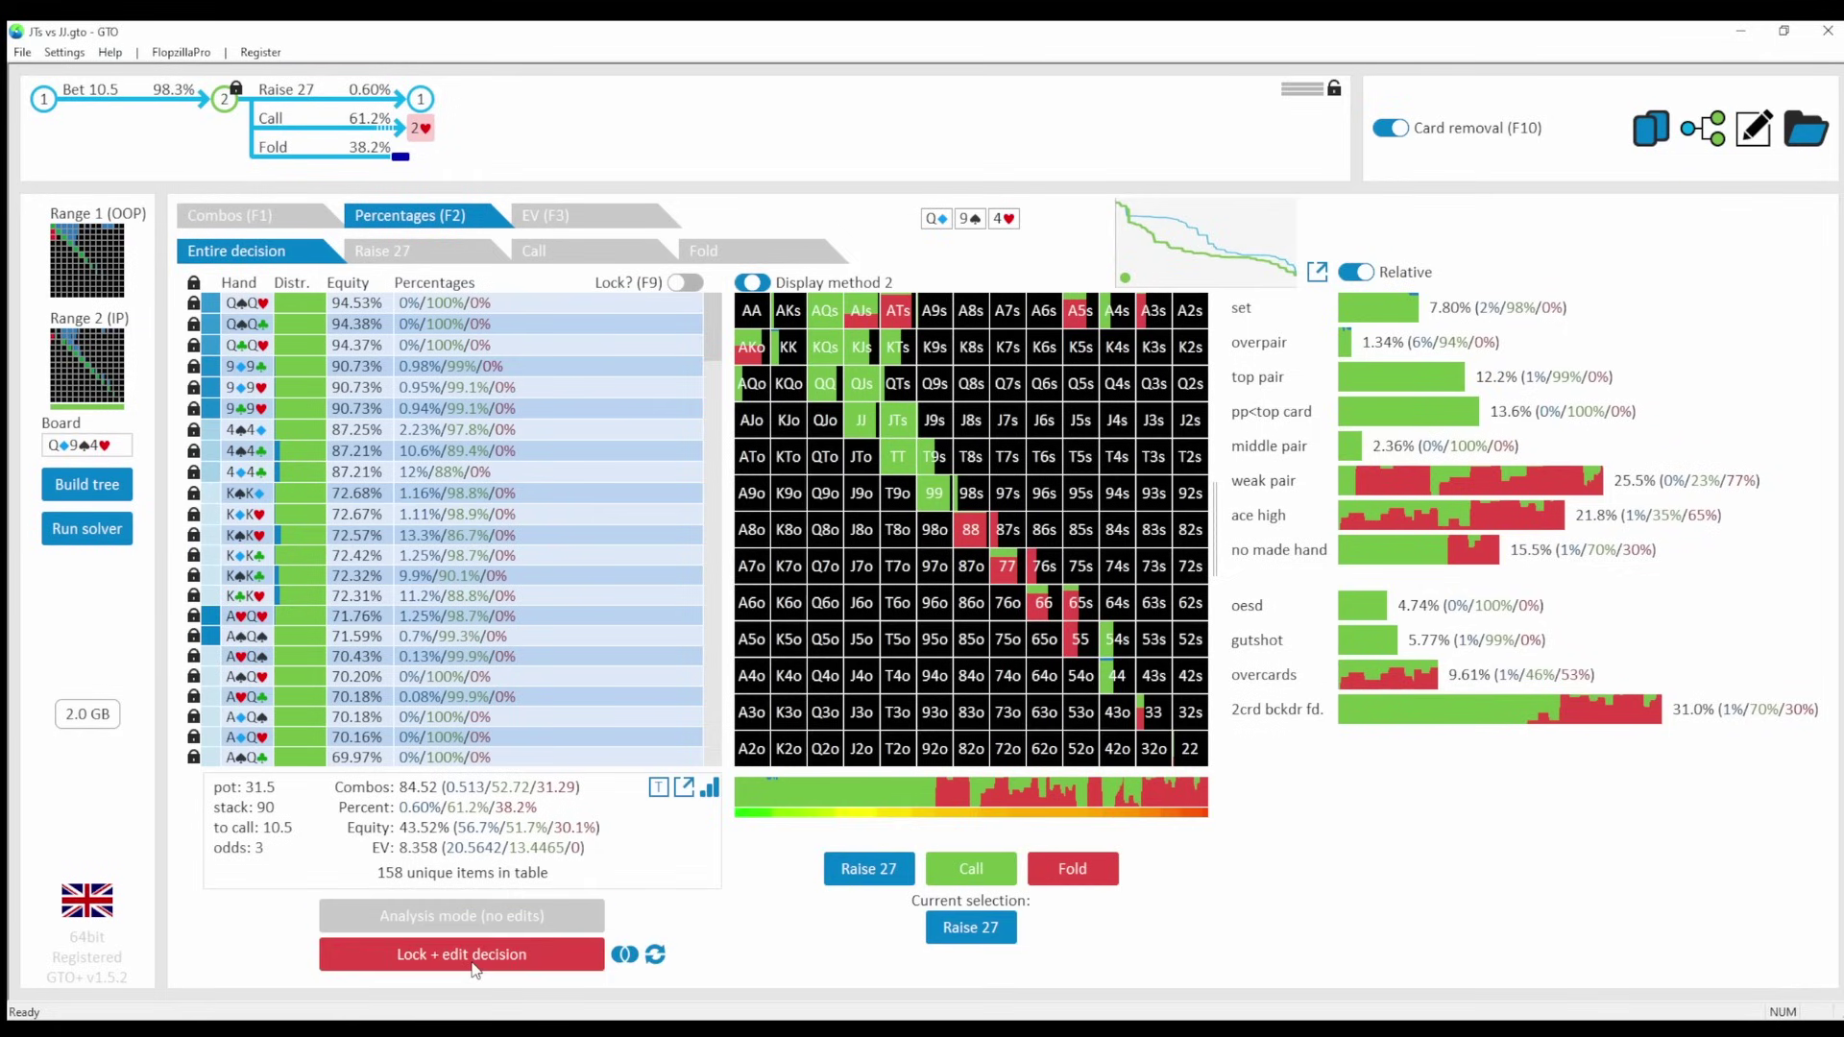
left_click(968, 870)
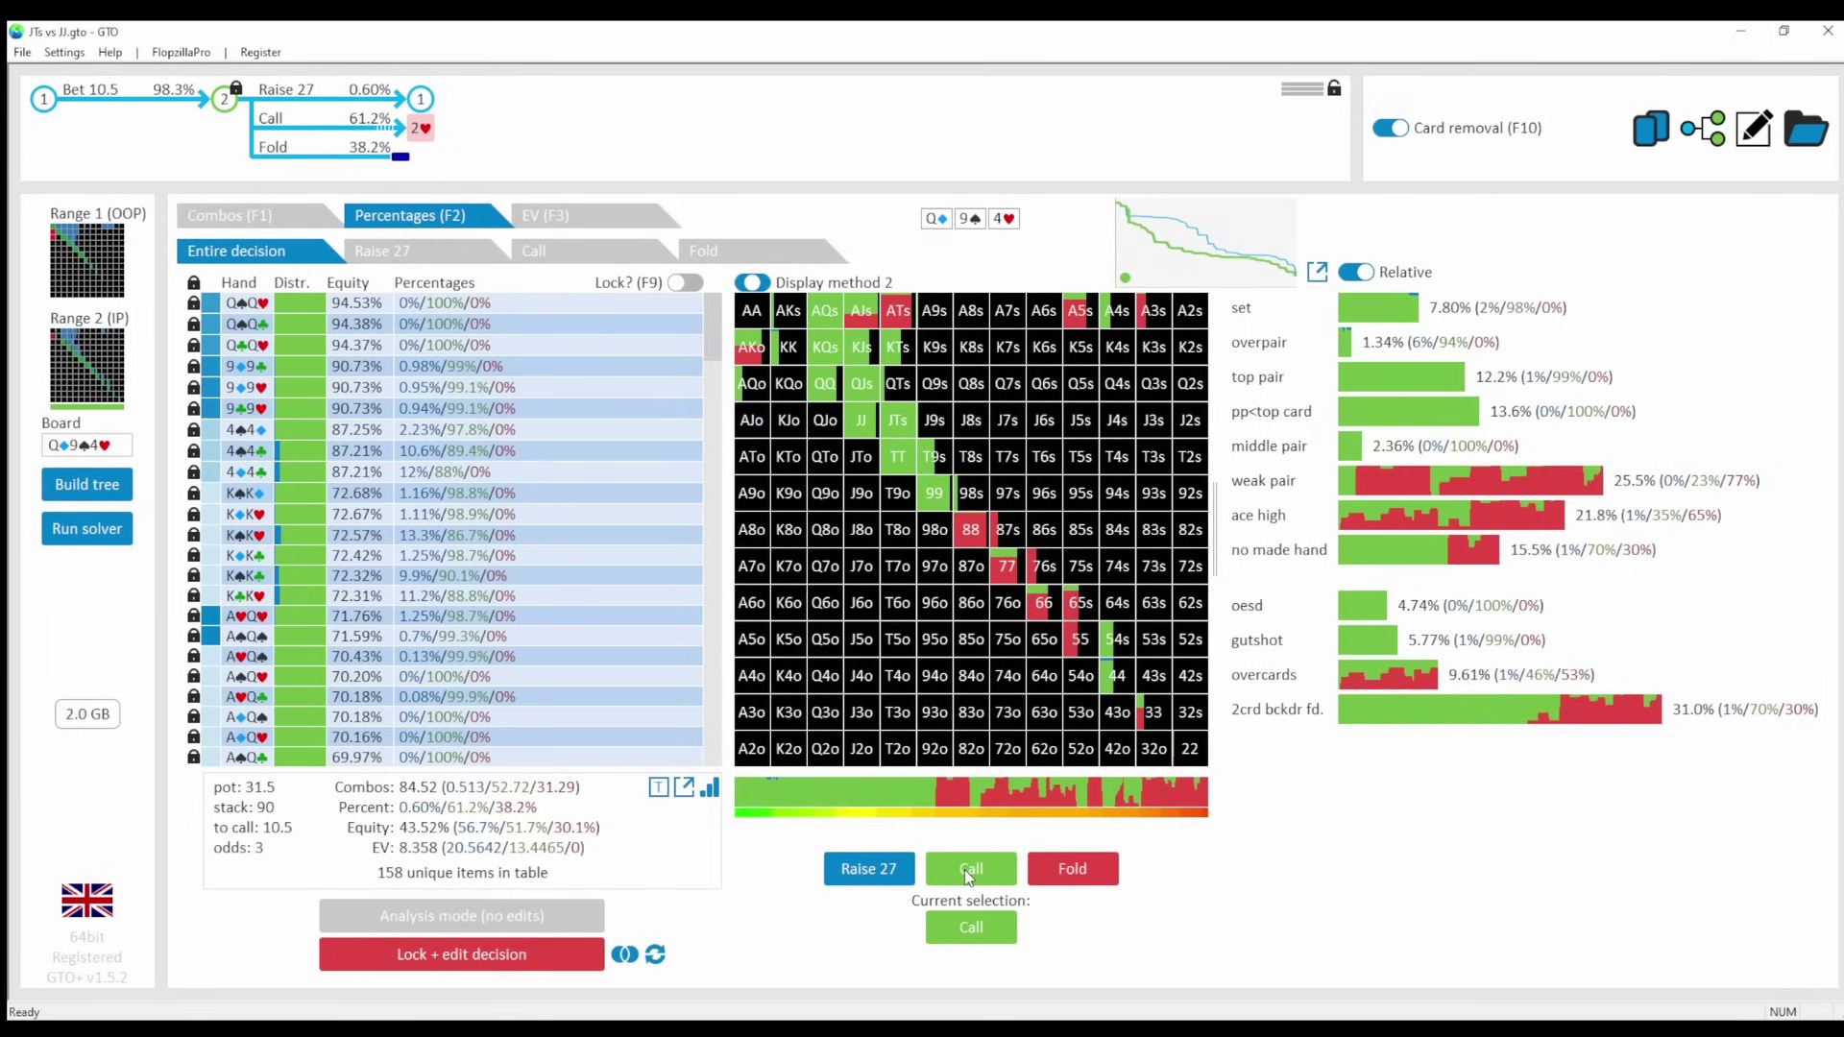
left_click(971, 529)
left_click(1007, 566)
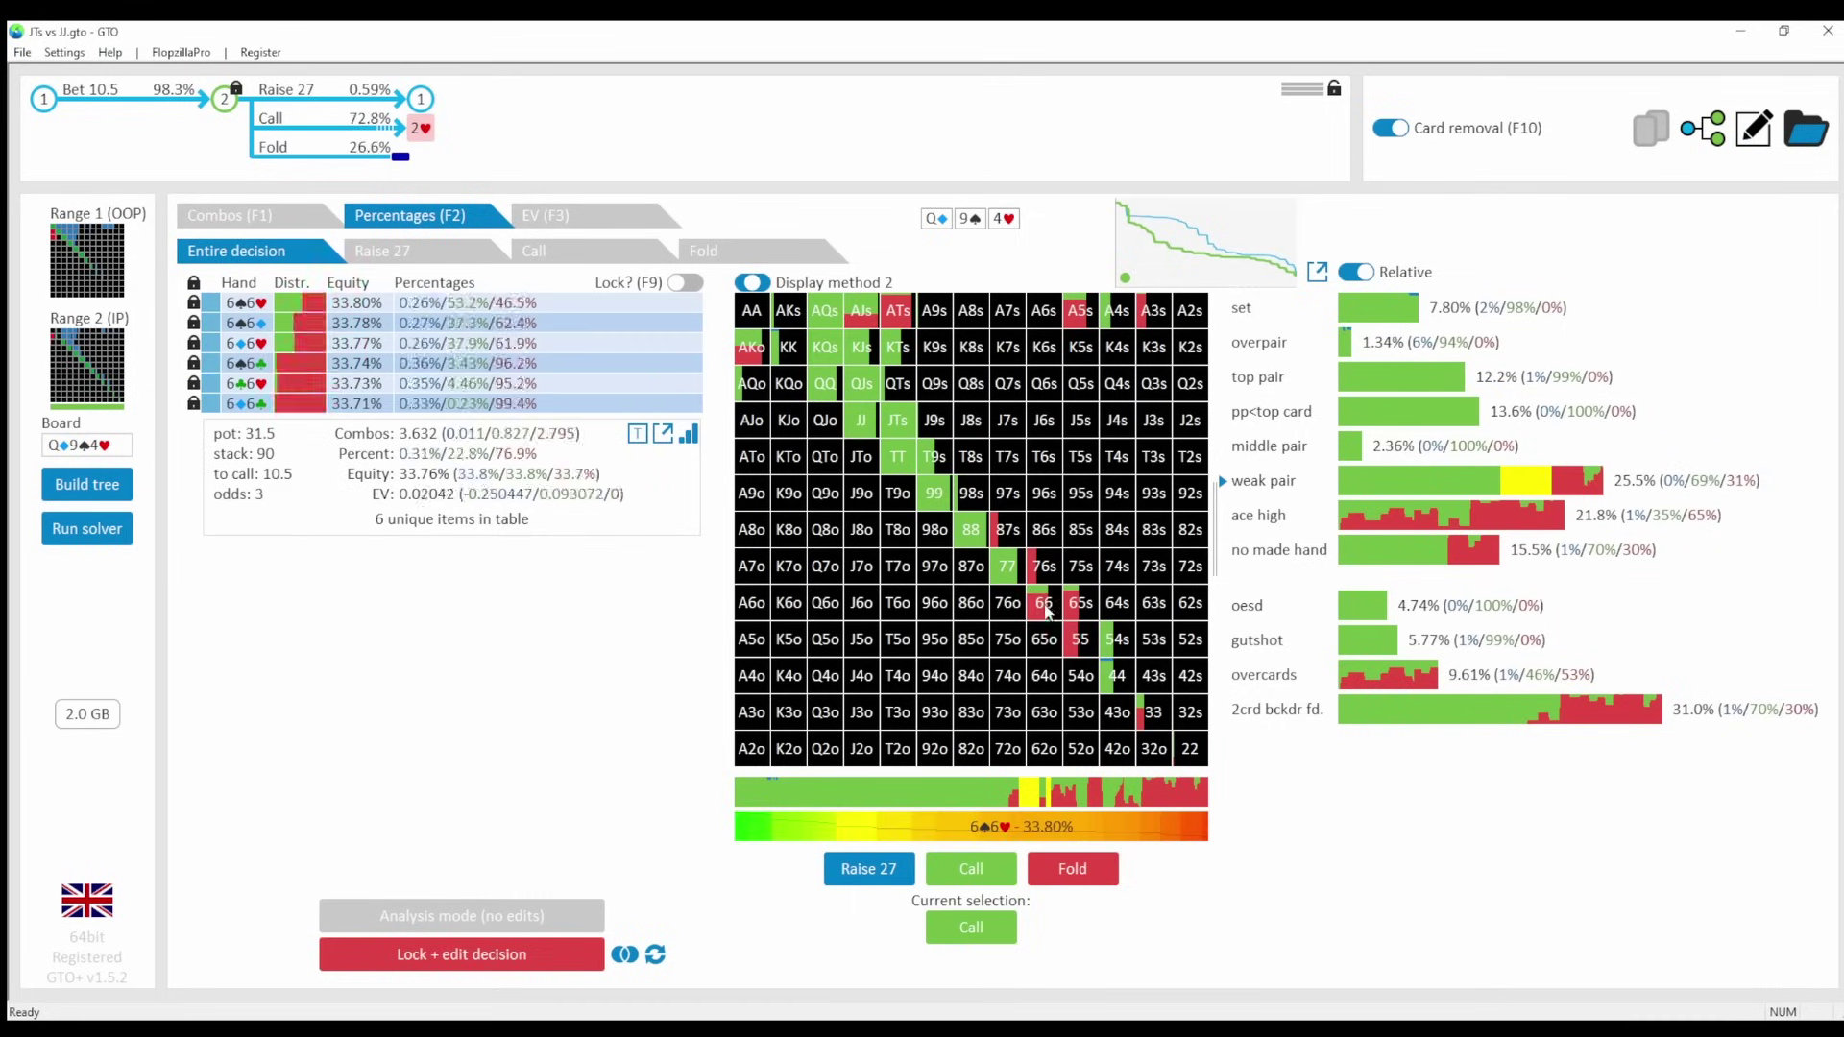
left_click(1045, 605)
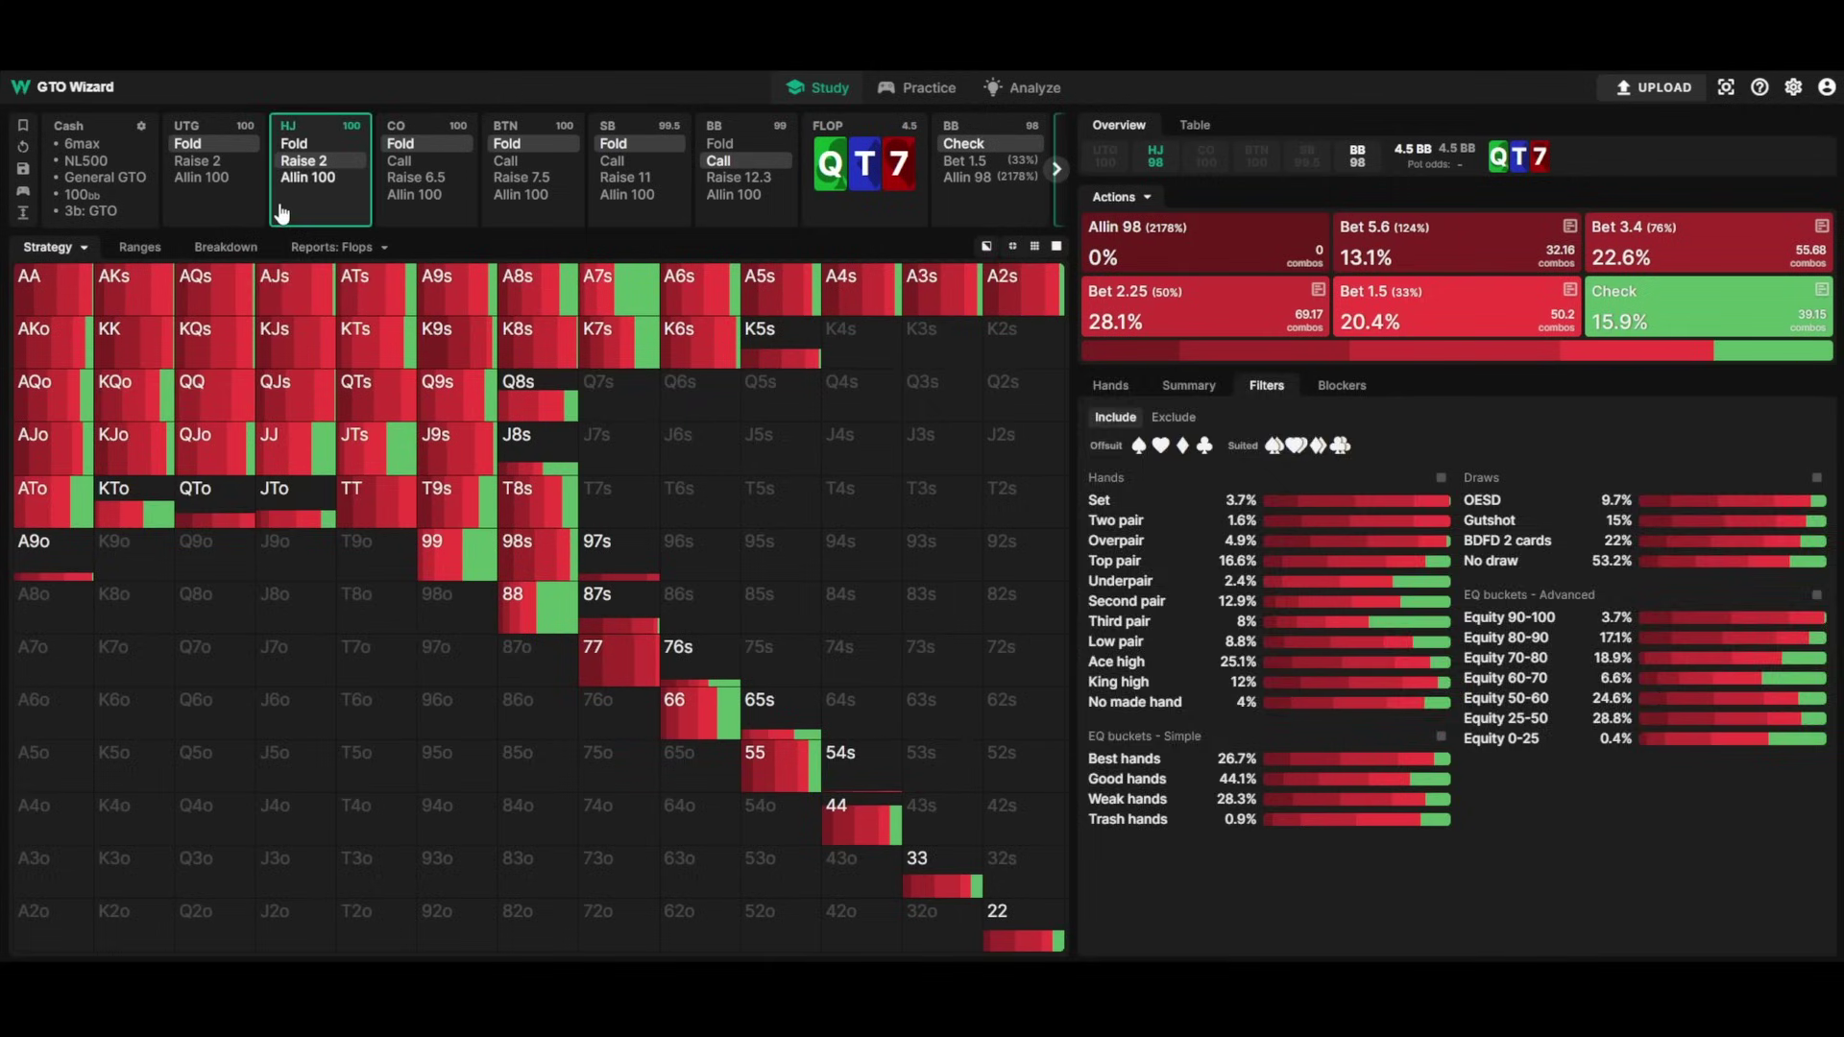
Follow HJ open, BB call and BB flop check, then open the Flops report.
left_click(282, 212)
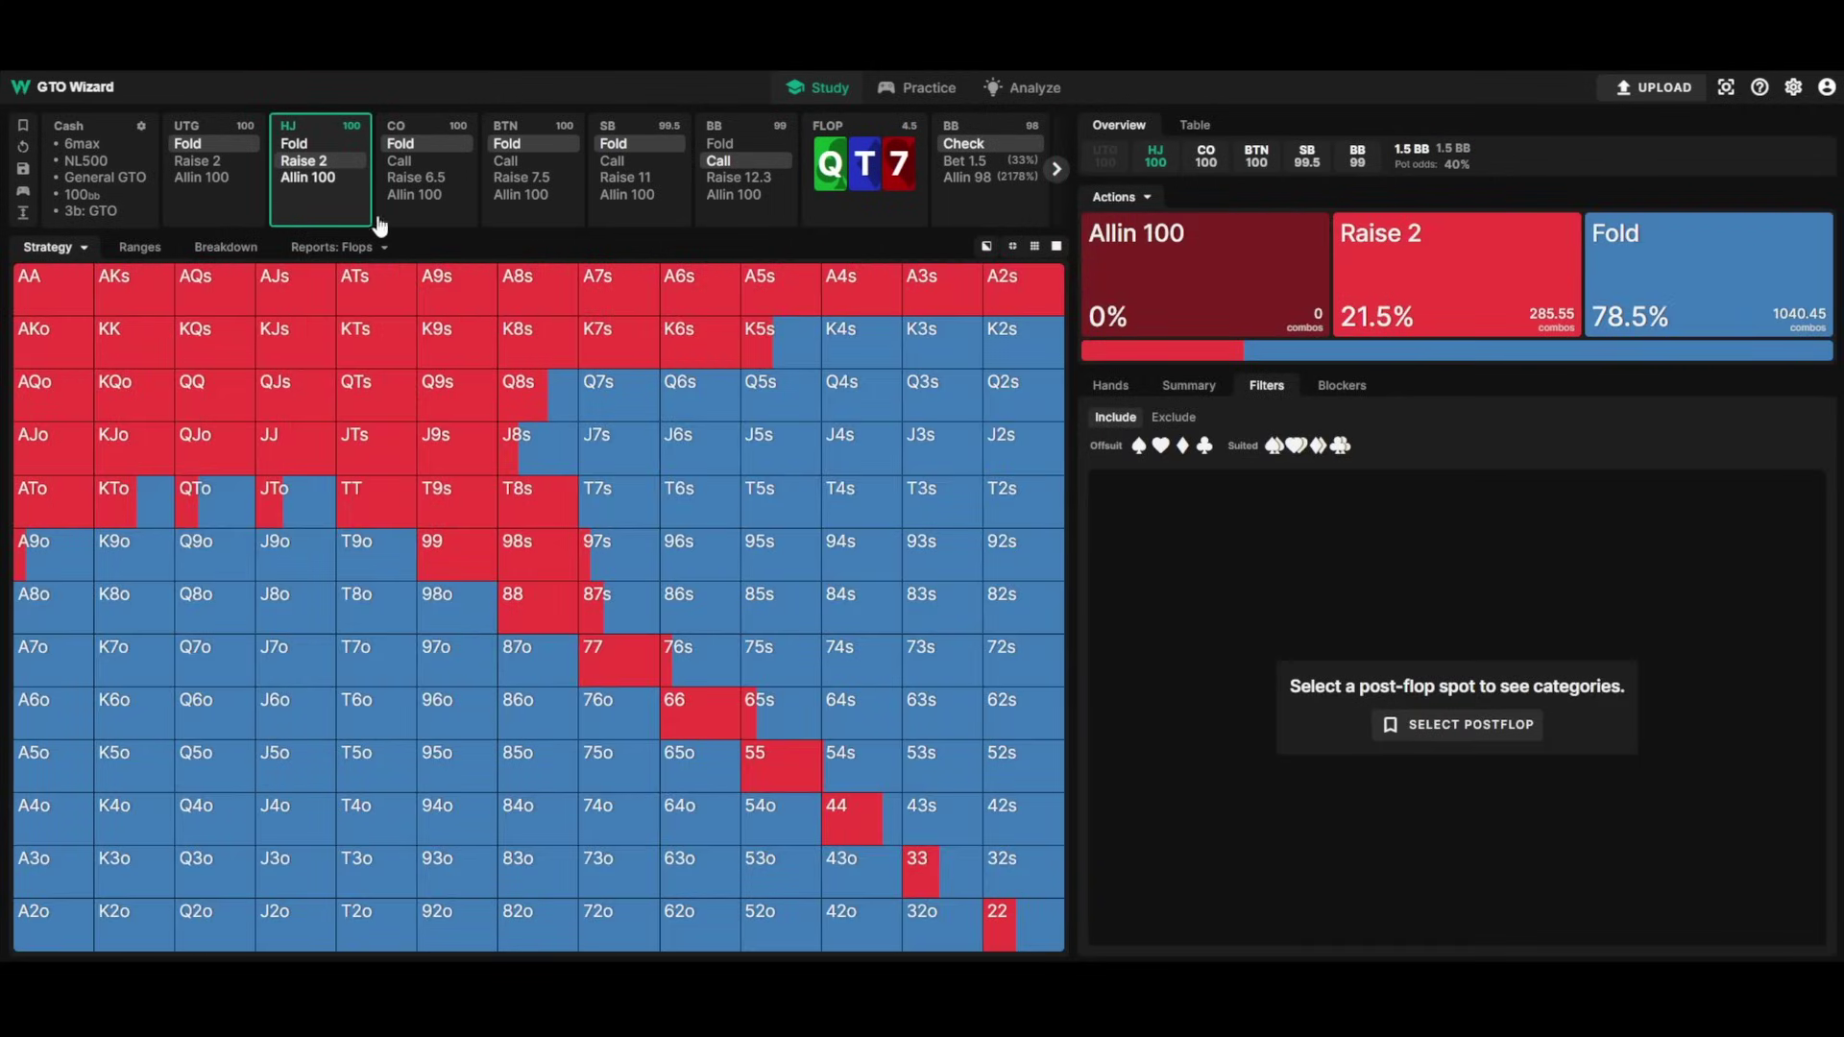
left_click(738, 219)
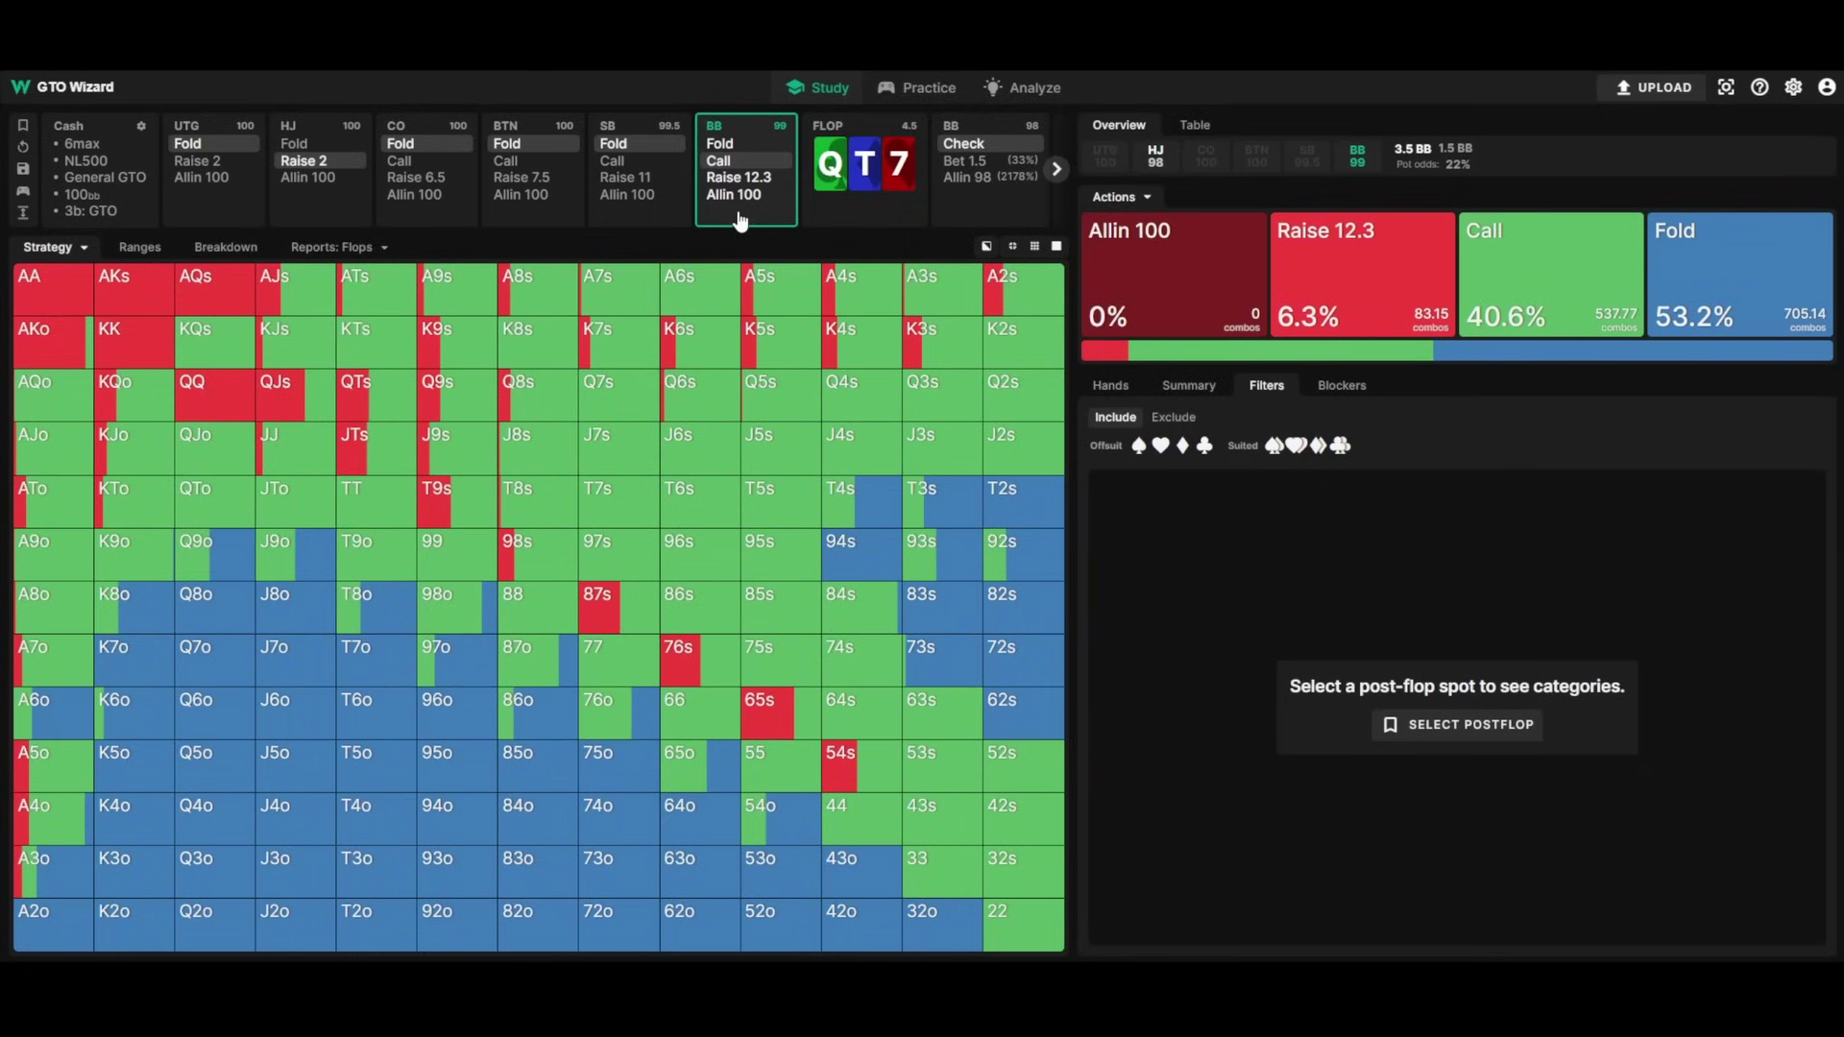
left_click(1030, 199)
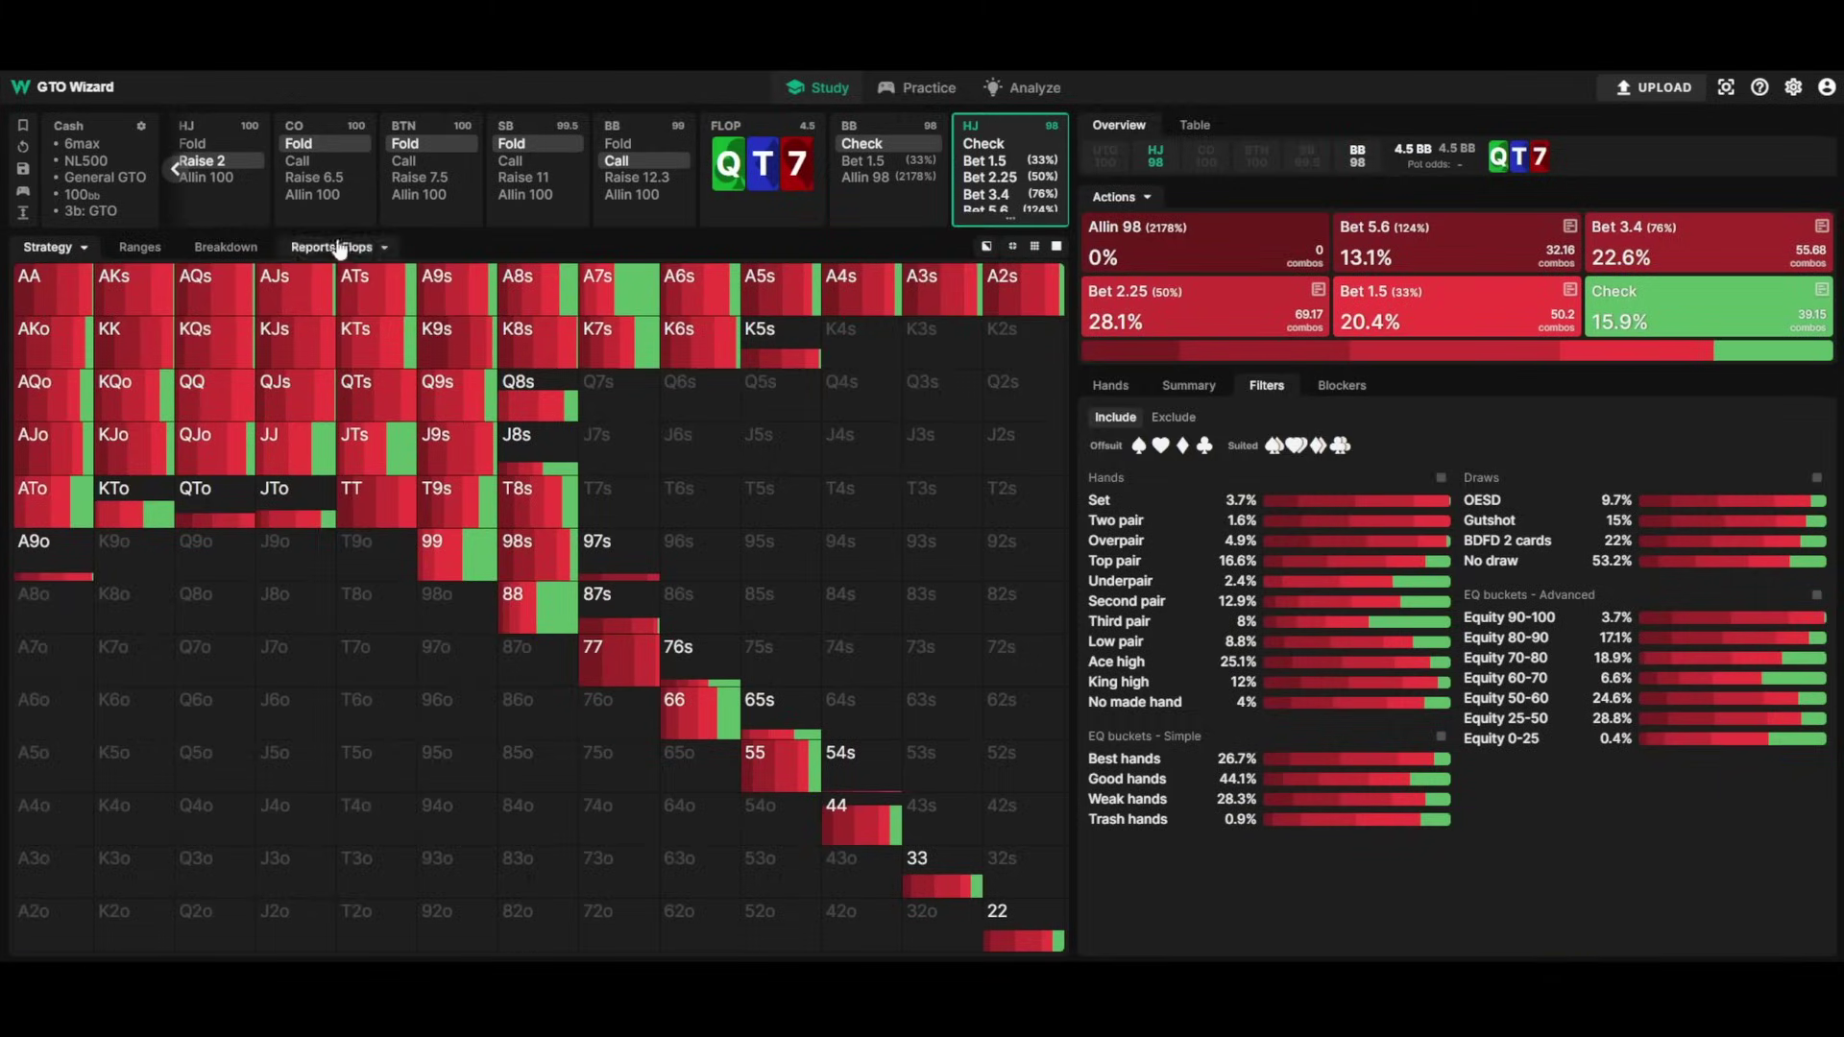
left_click(334, 248)
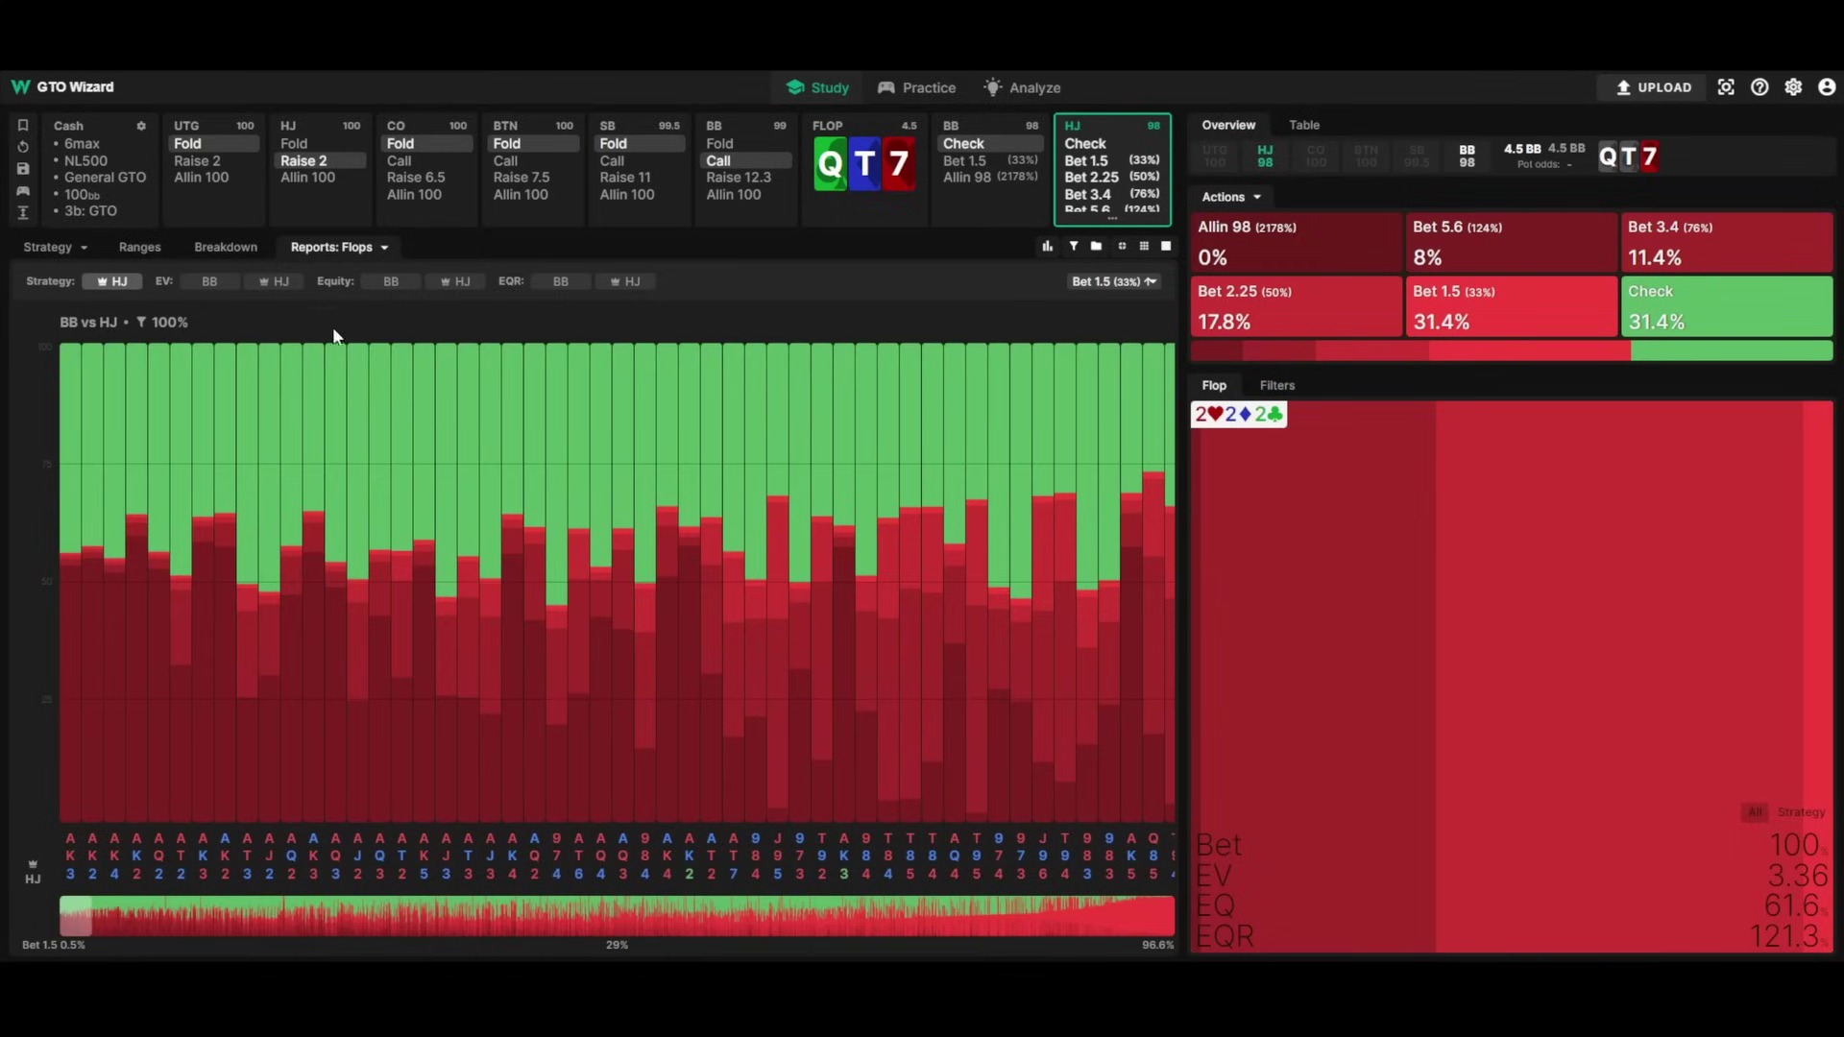
Show the flop report for BB facing HJ's 1.5 bet, then return to Strategy.
left_click_drag(83, 922, 377, 922)
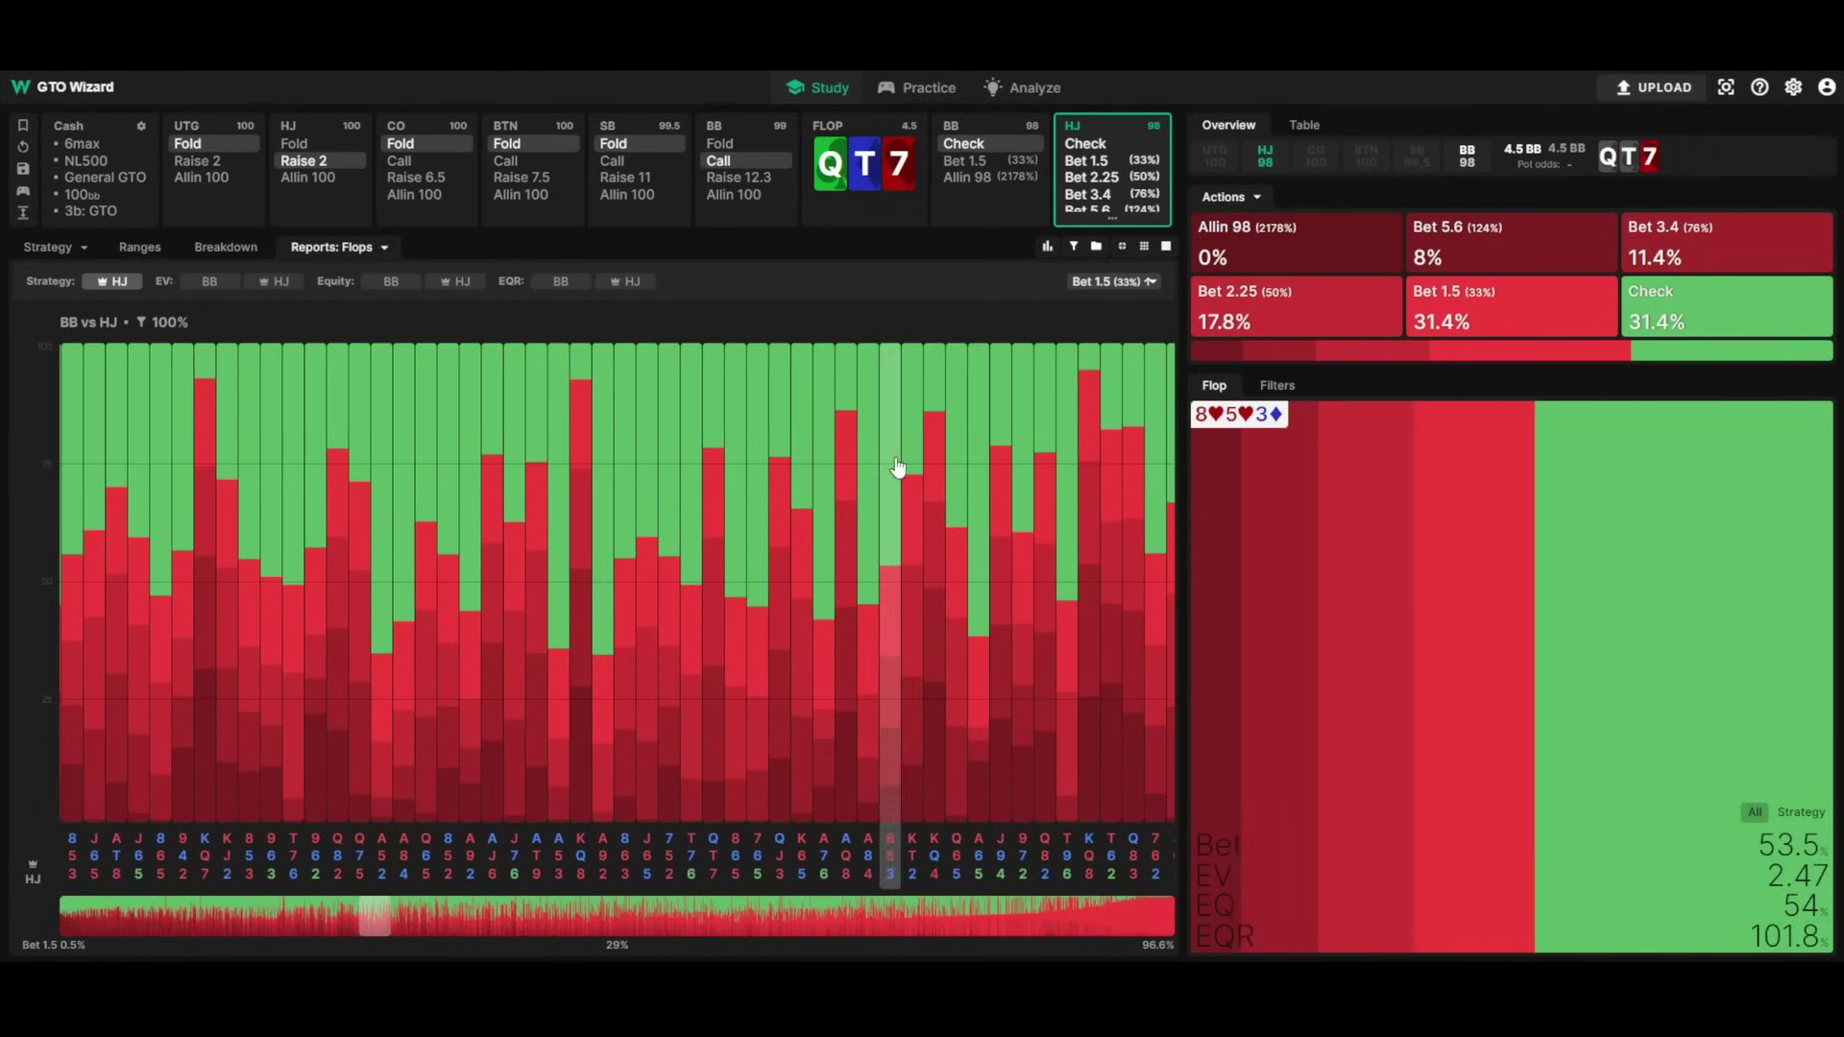
mouse_move(1068, 202)
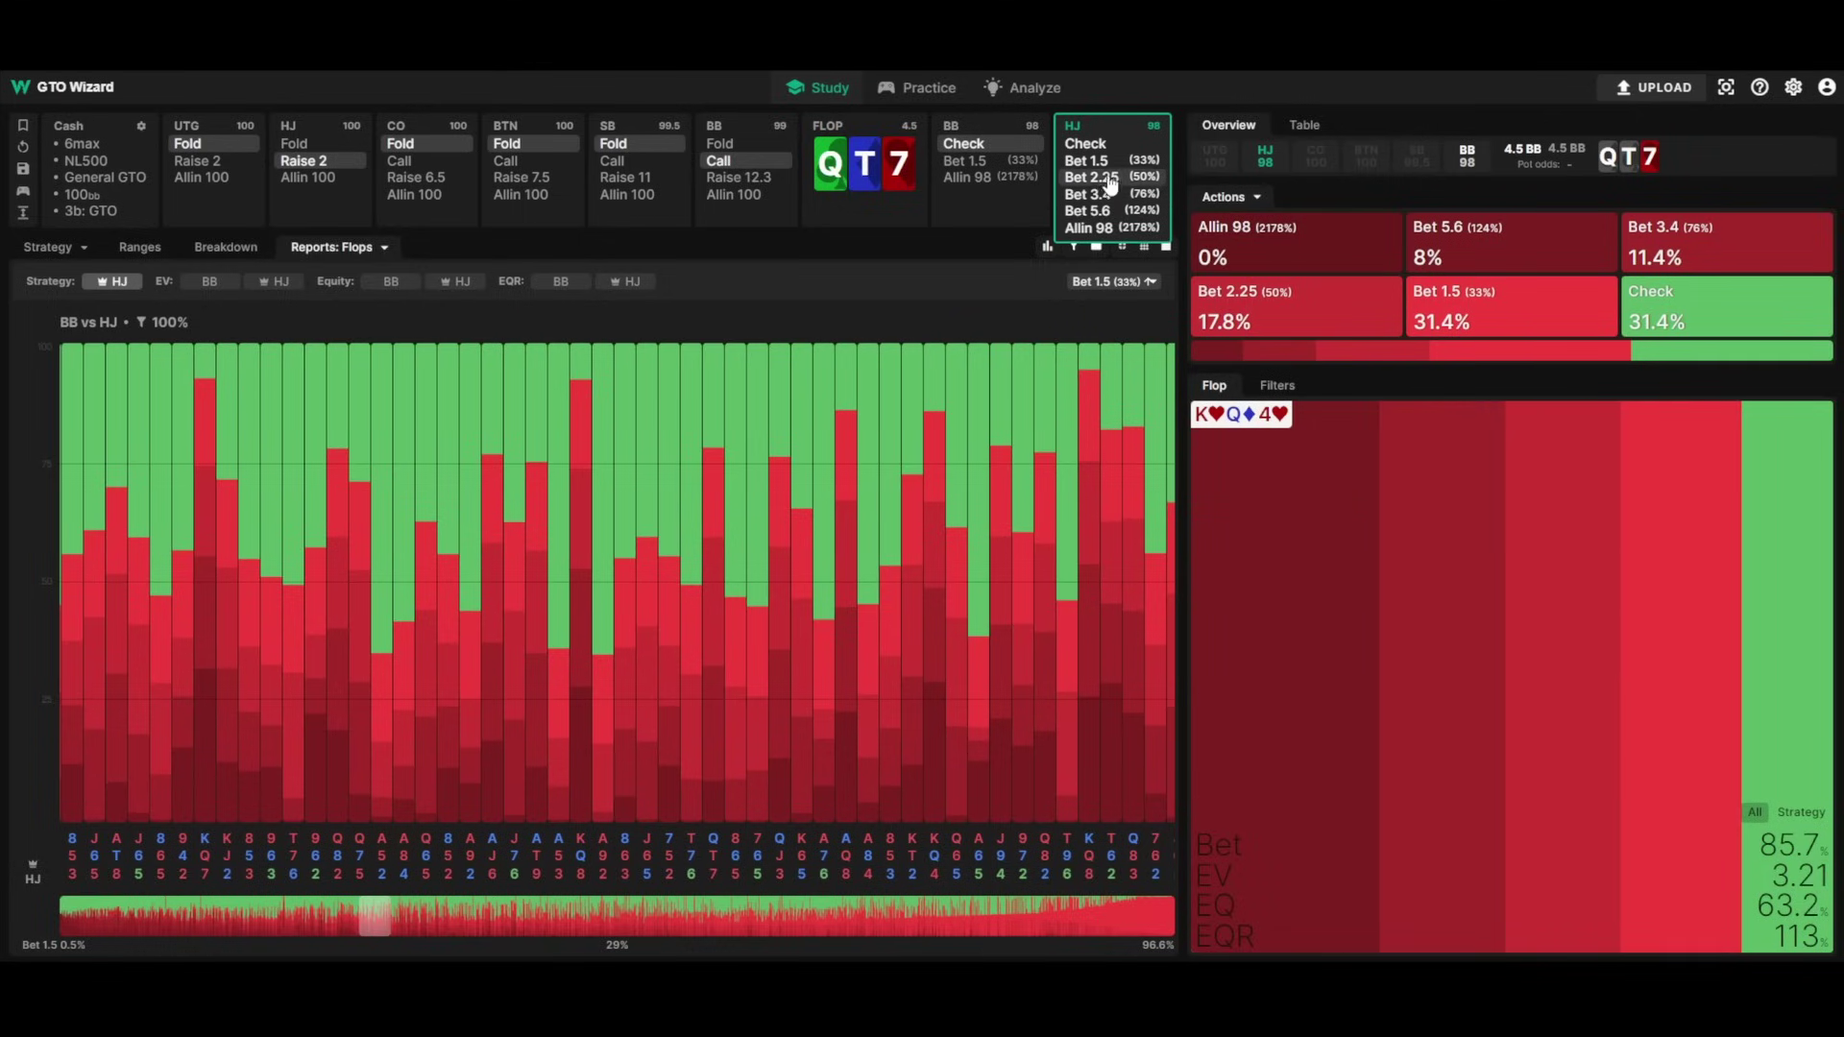
left_click(1105, 163)
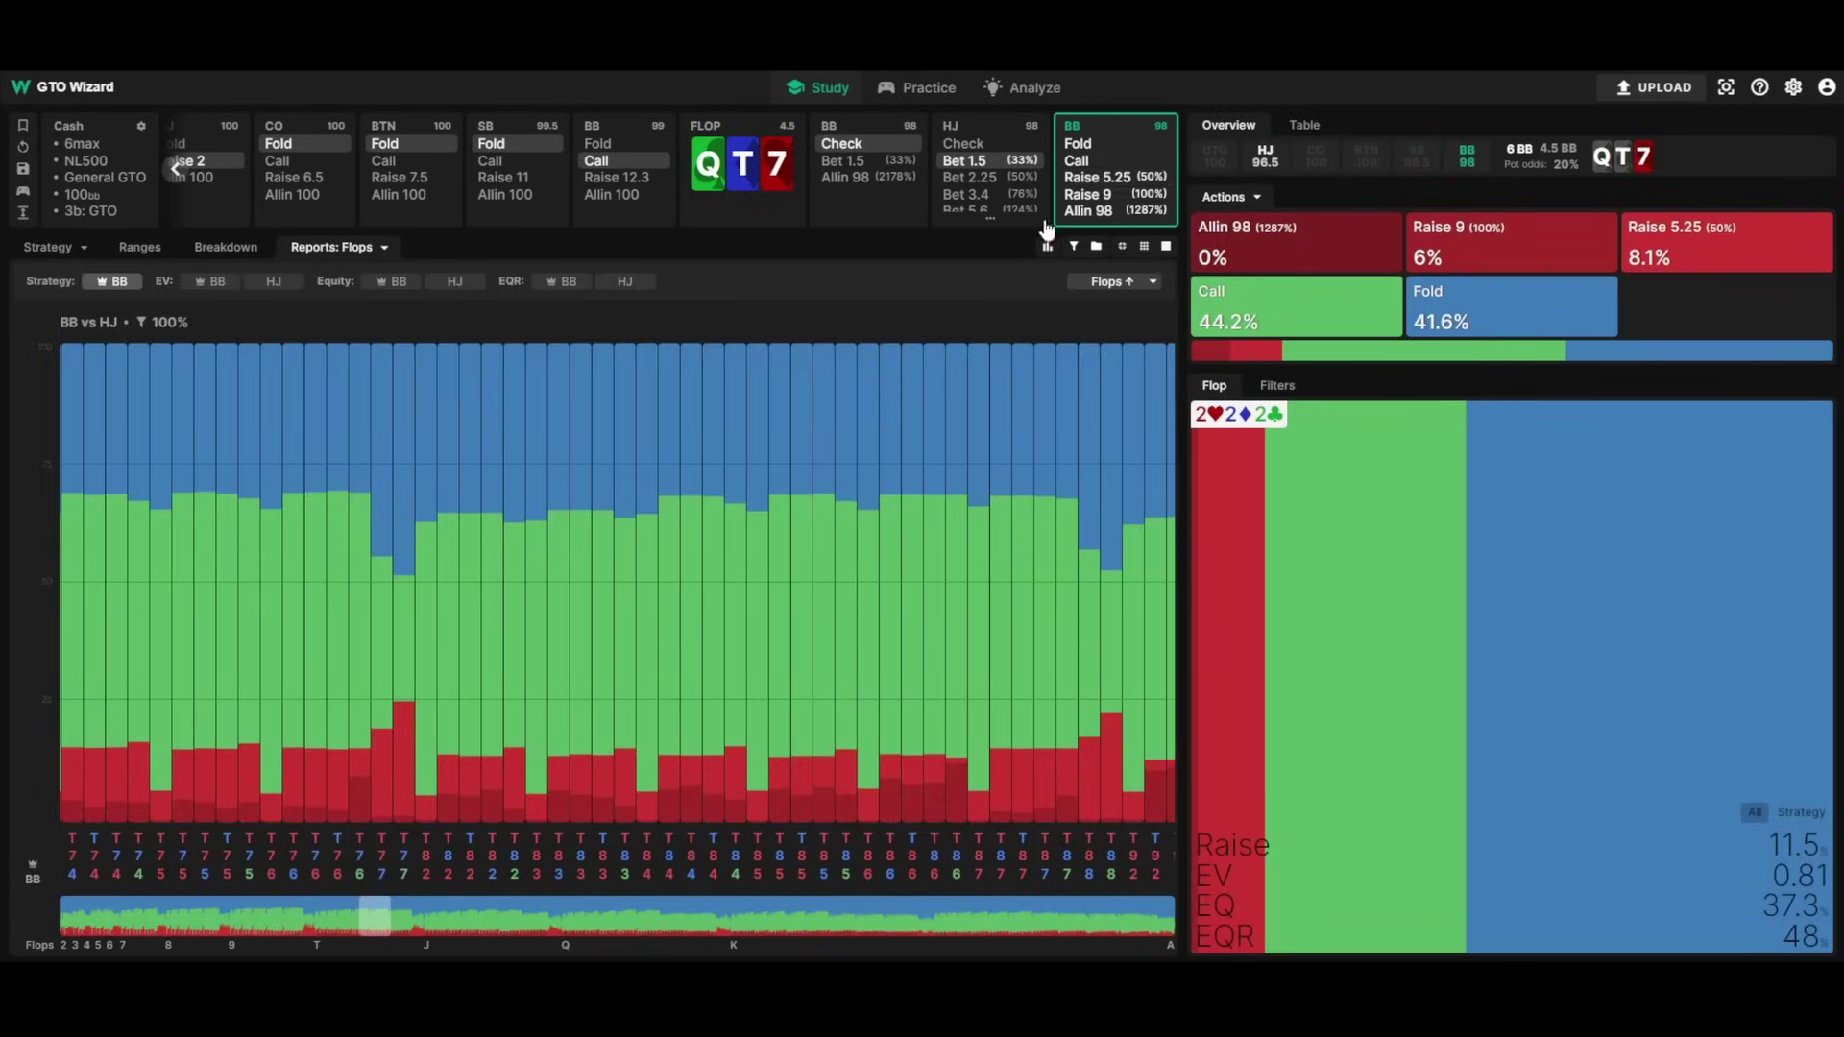
left_click(50, 248)
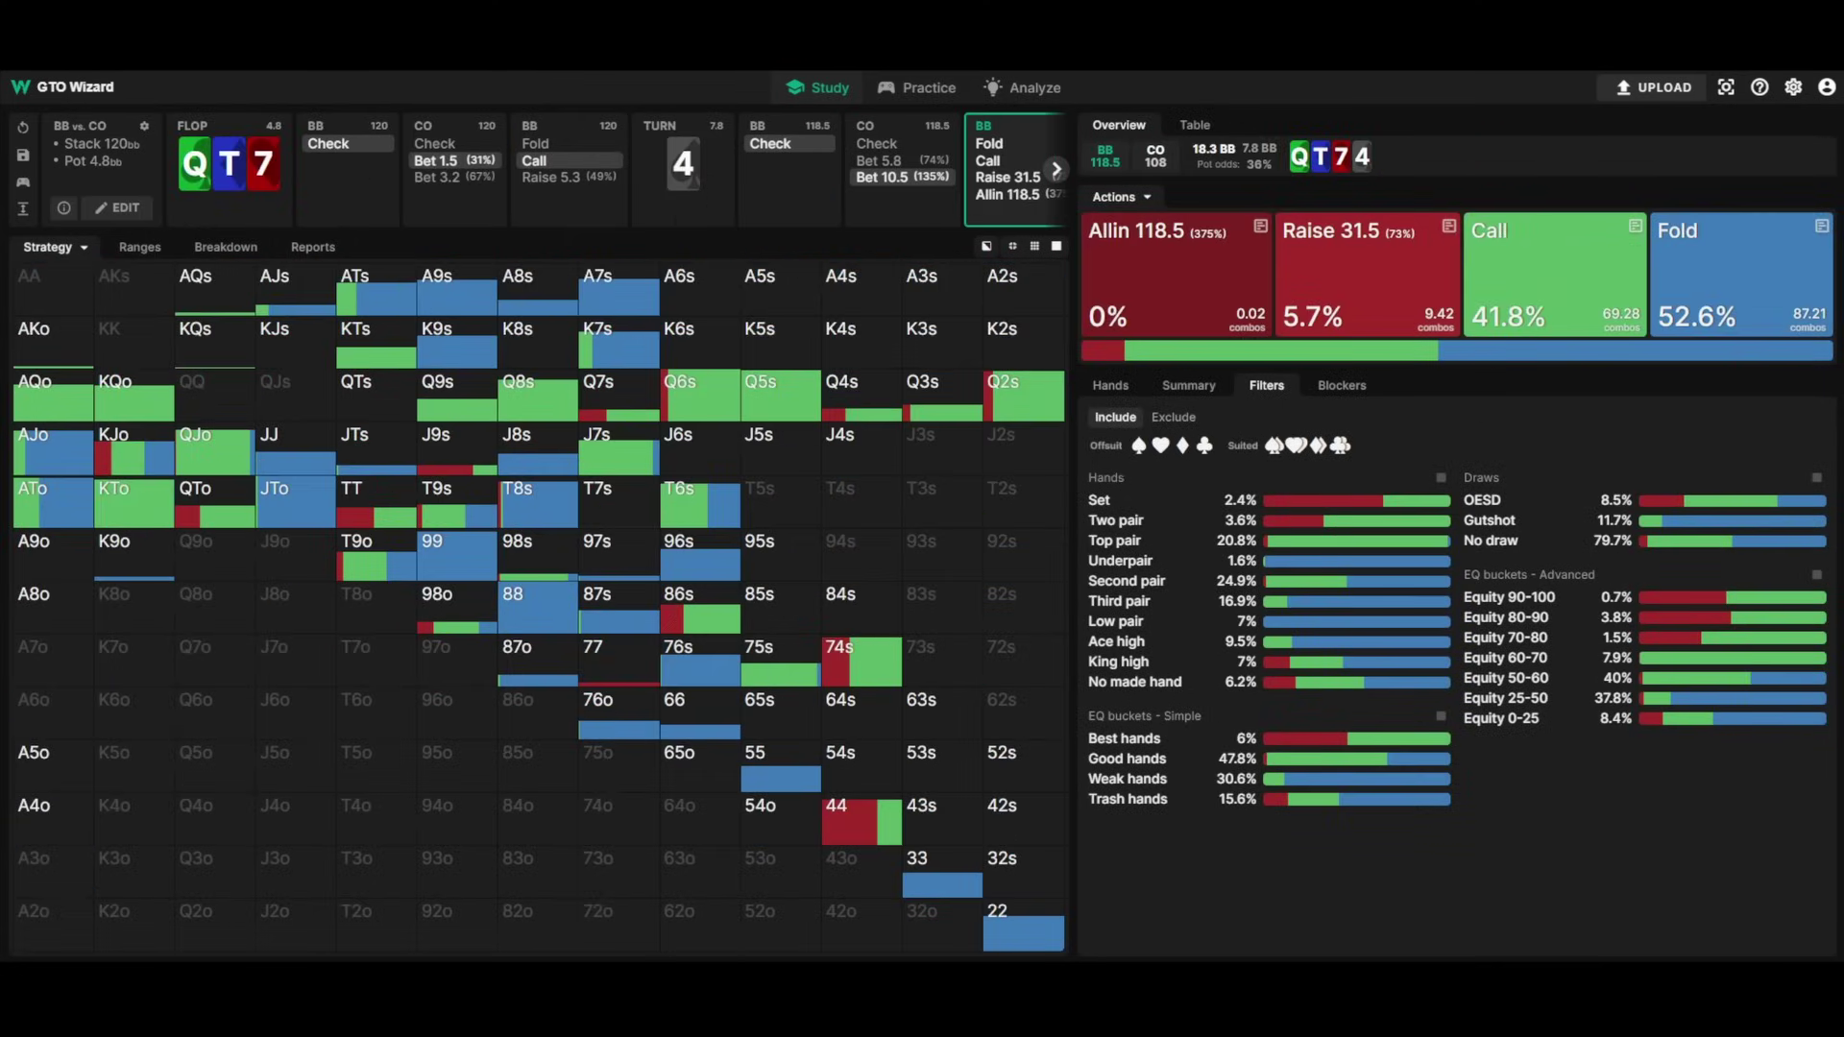
Create a custom solution adding Q6s, Q7s, J7s to CO and a 75 BB flop size.
left_click(137, 209)
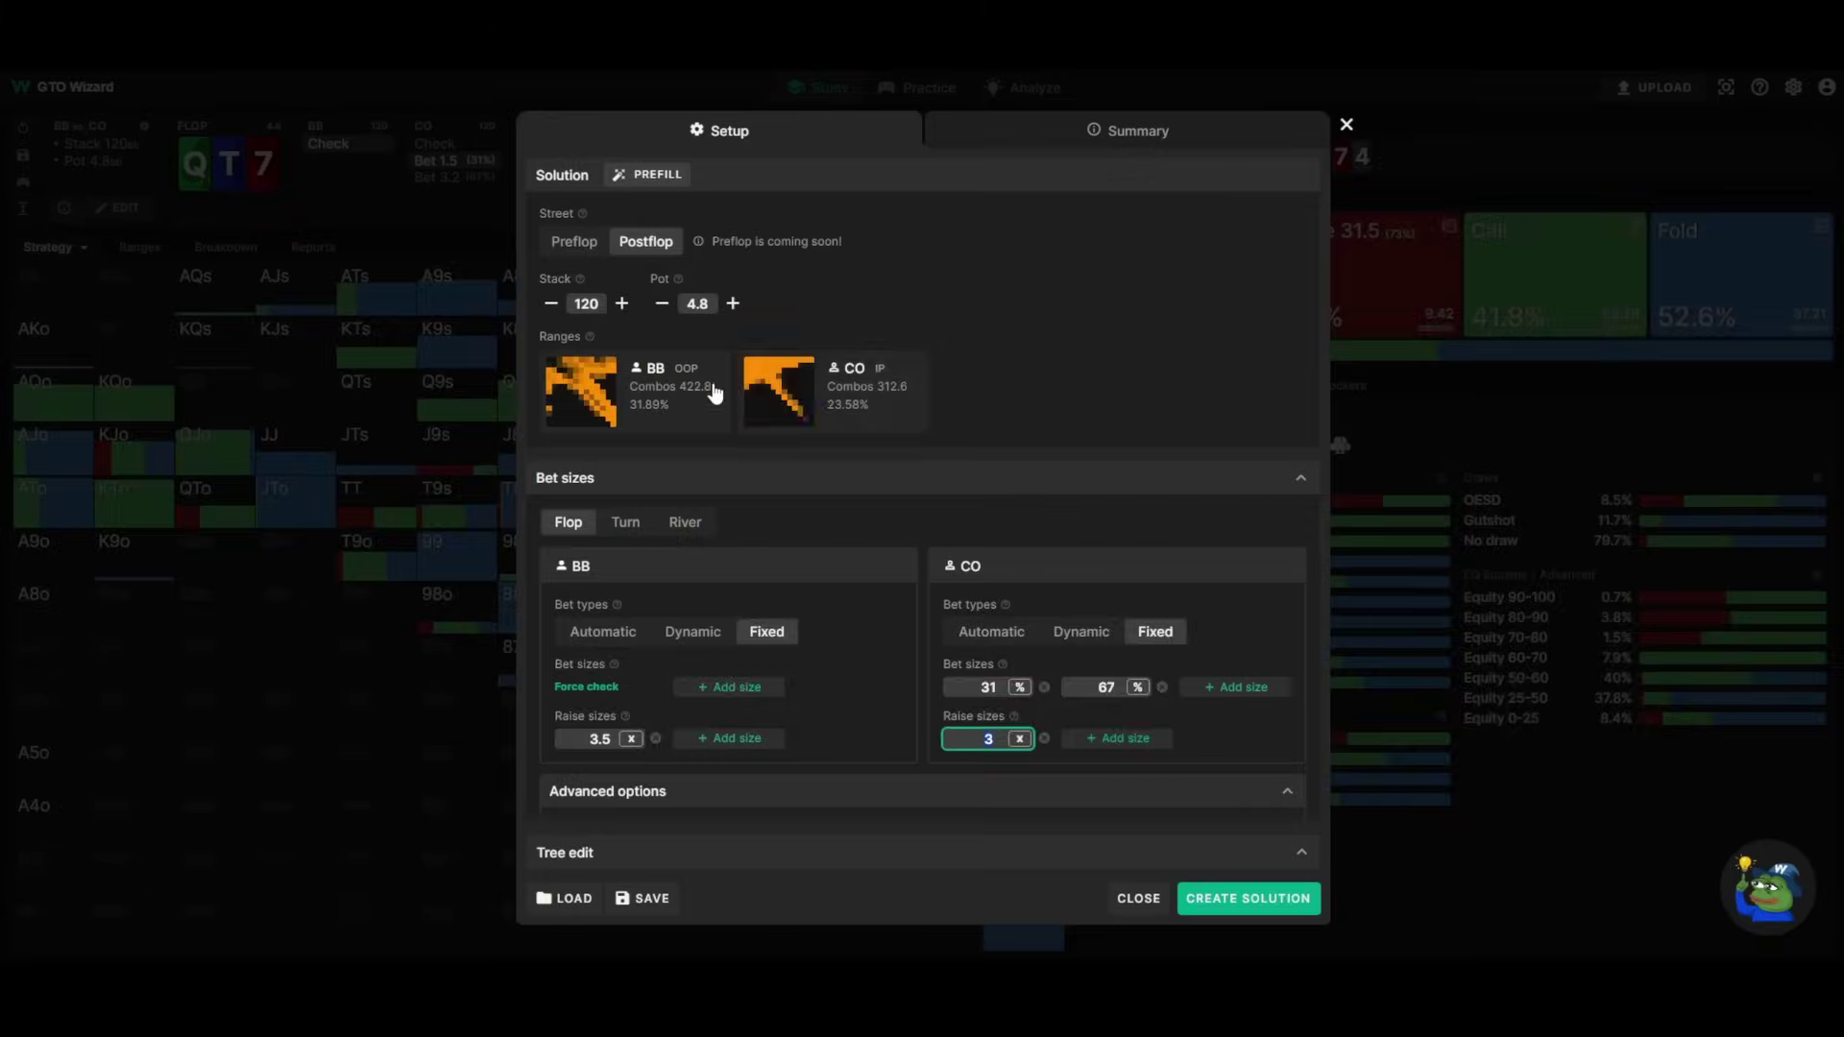
left_click(754, 394)
left_click_drag(780, 398, 753, 428)
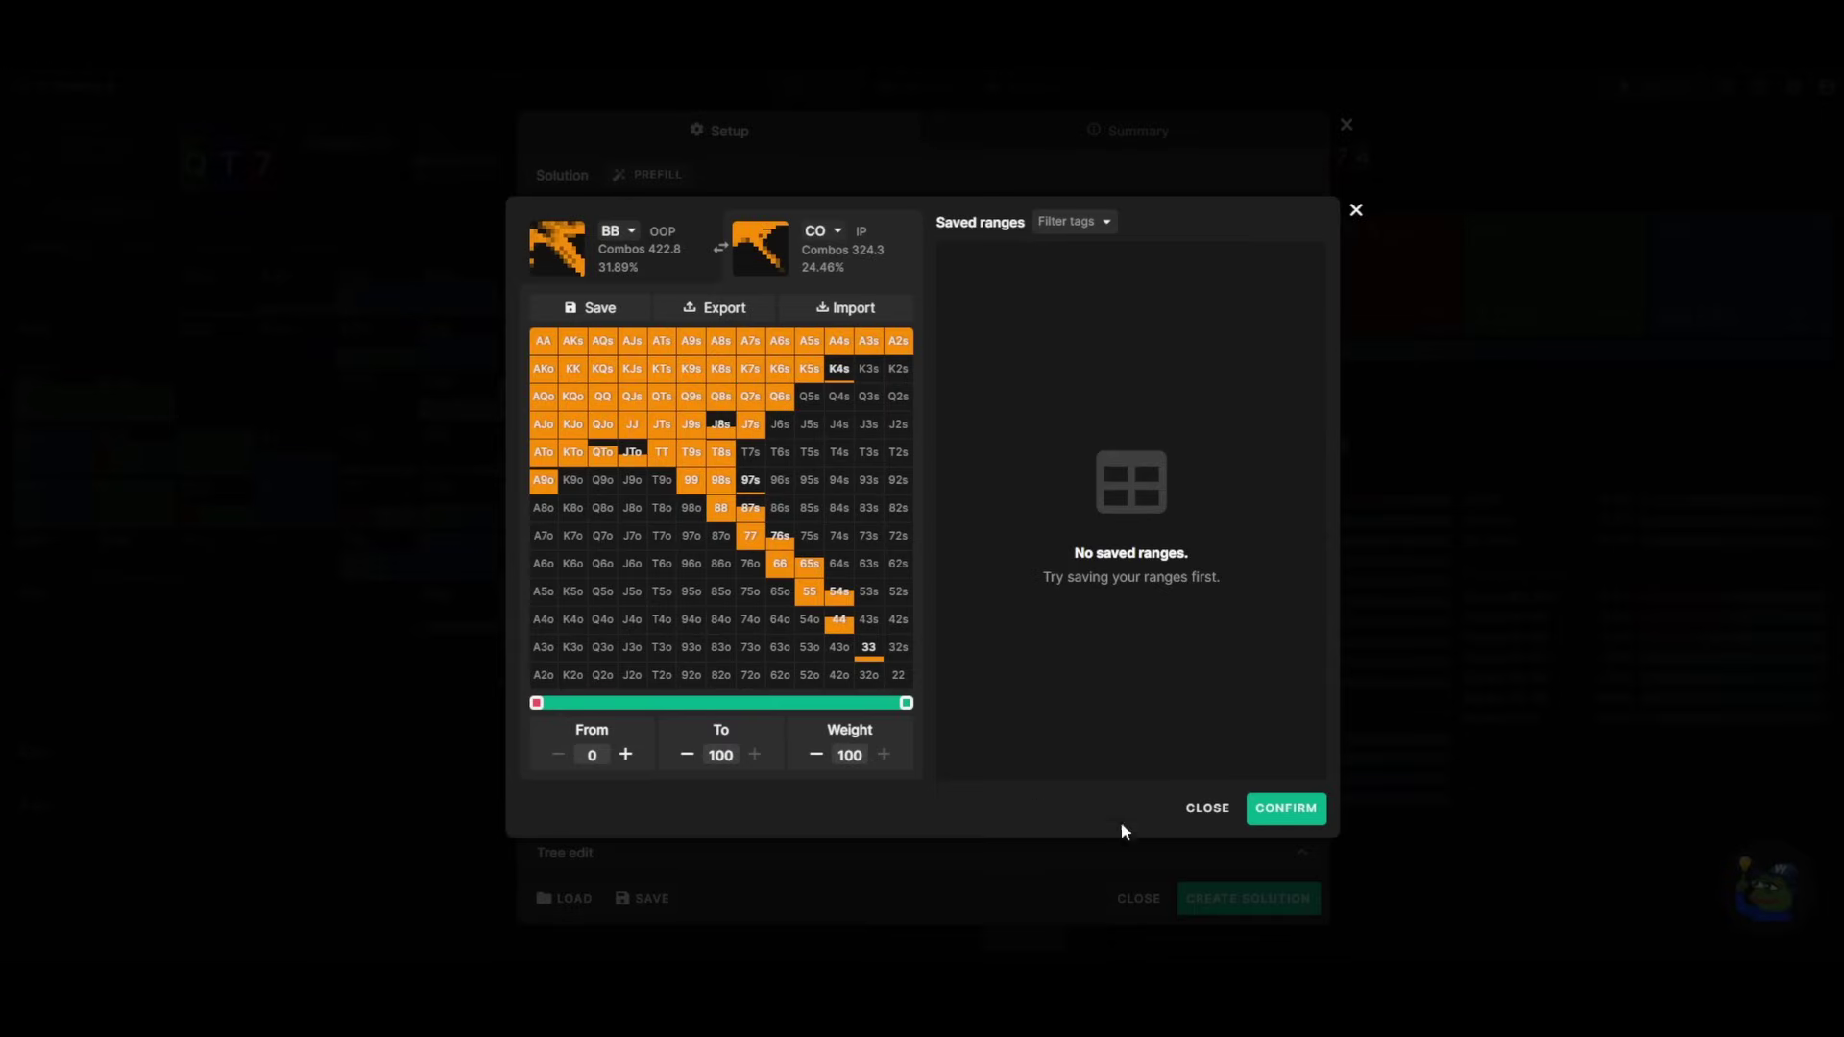
left_click(1218, 808)
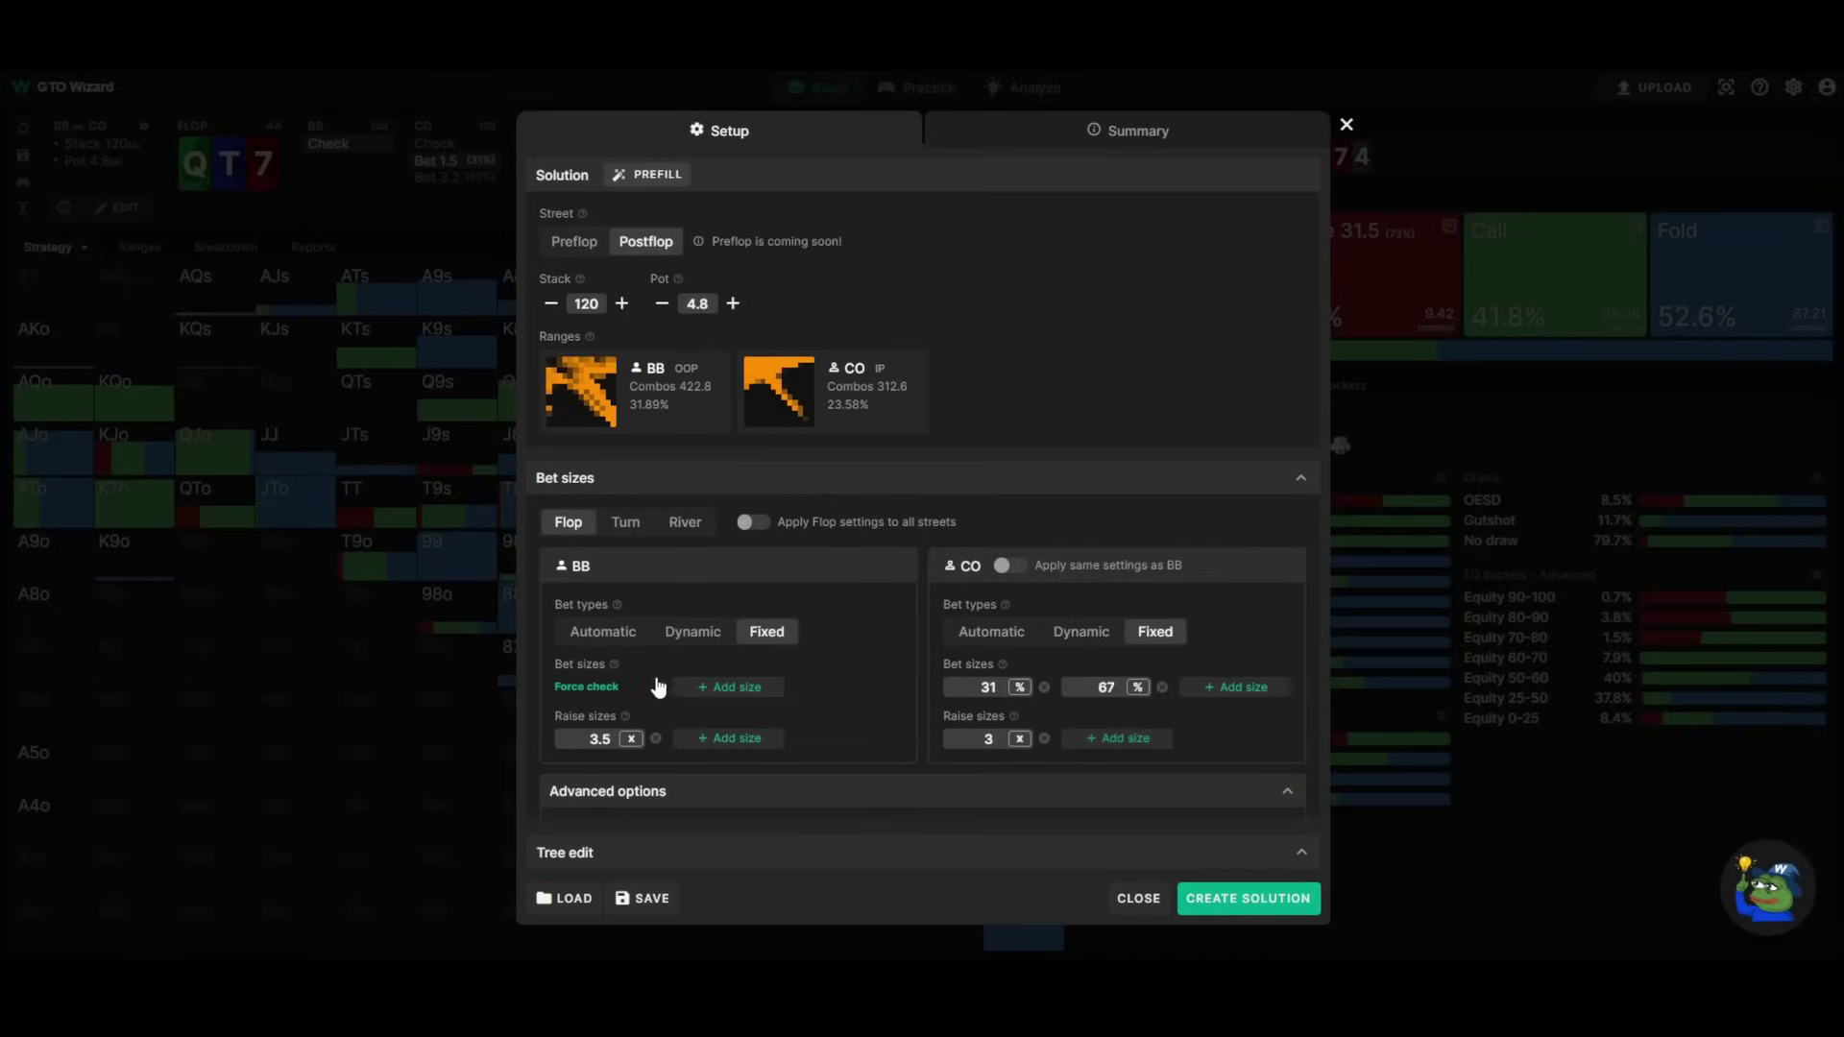
left_click(710, 688)
type("75")
left_click(1235, 895)
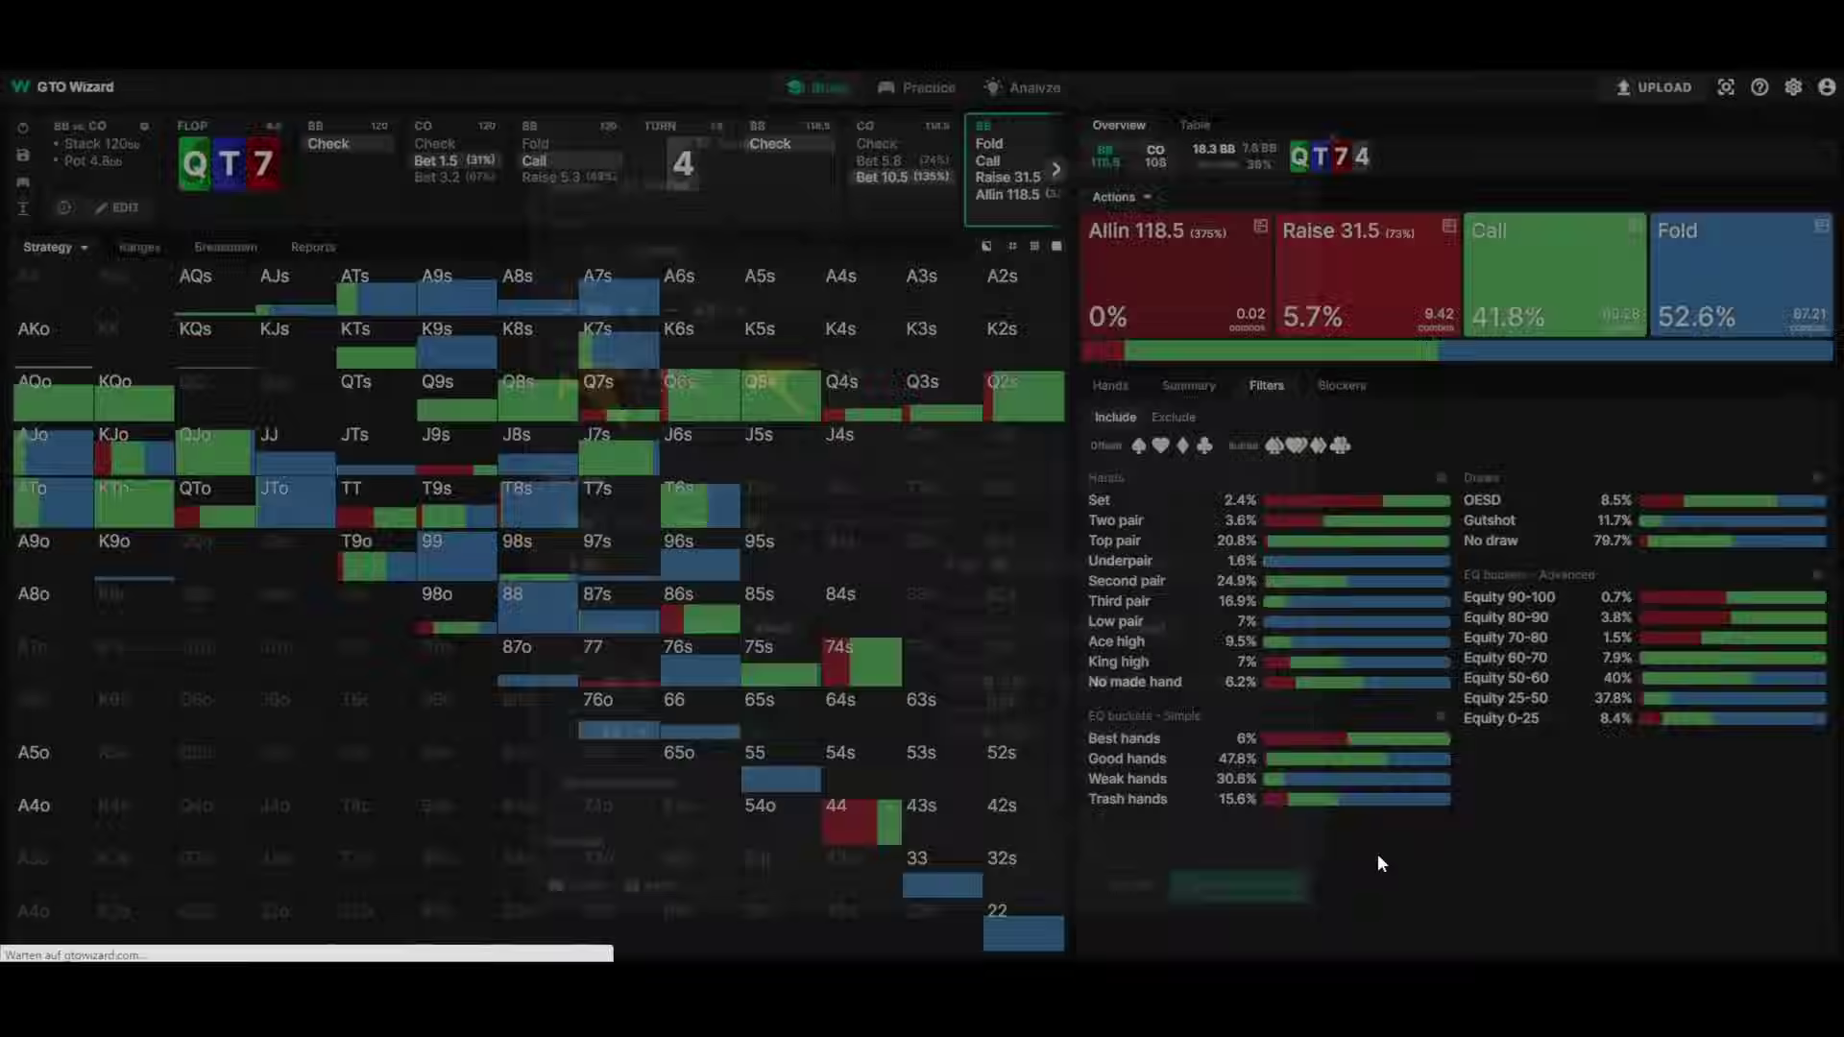
Edit the BB flop node to always raise and confirm the re-solve.
left_click(600, 154)
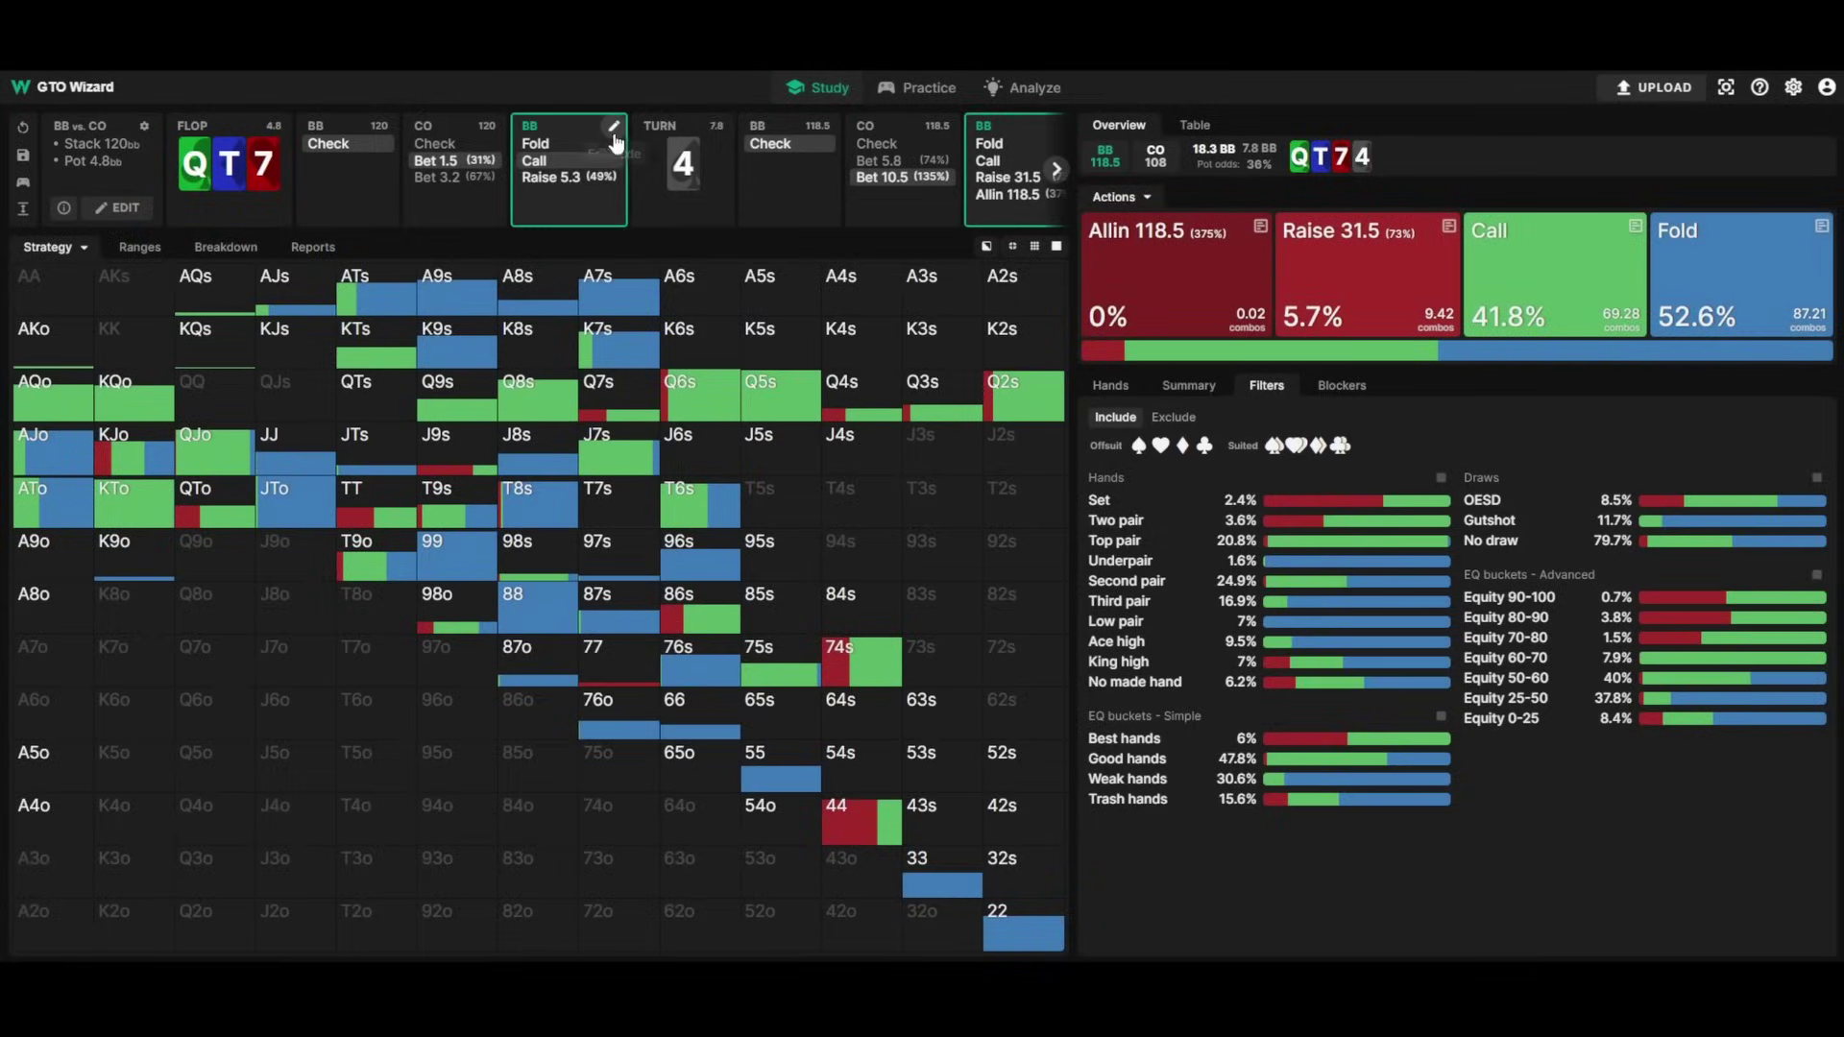
left_click(616, 129)
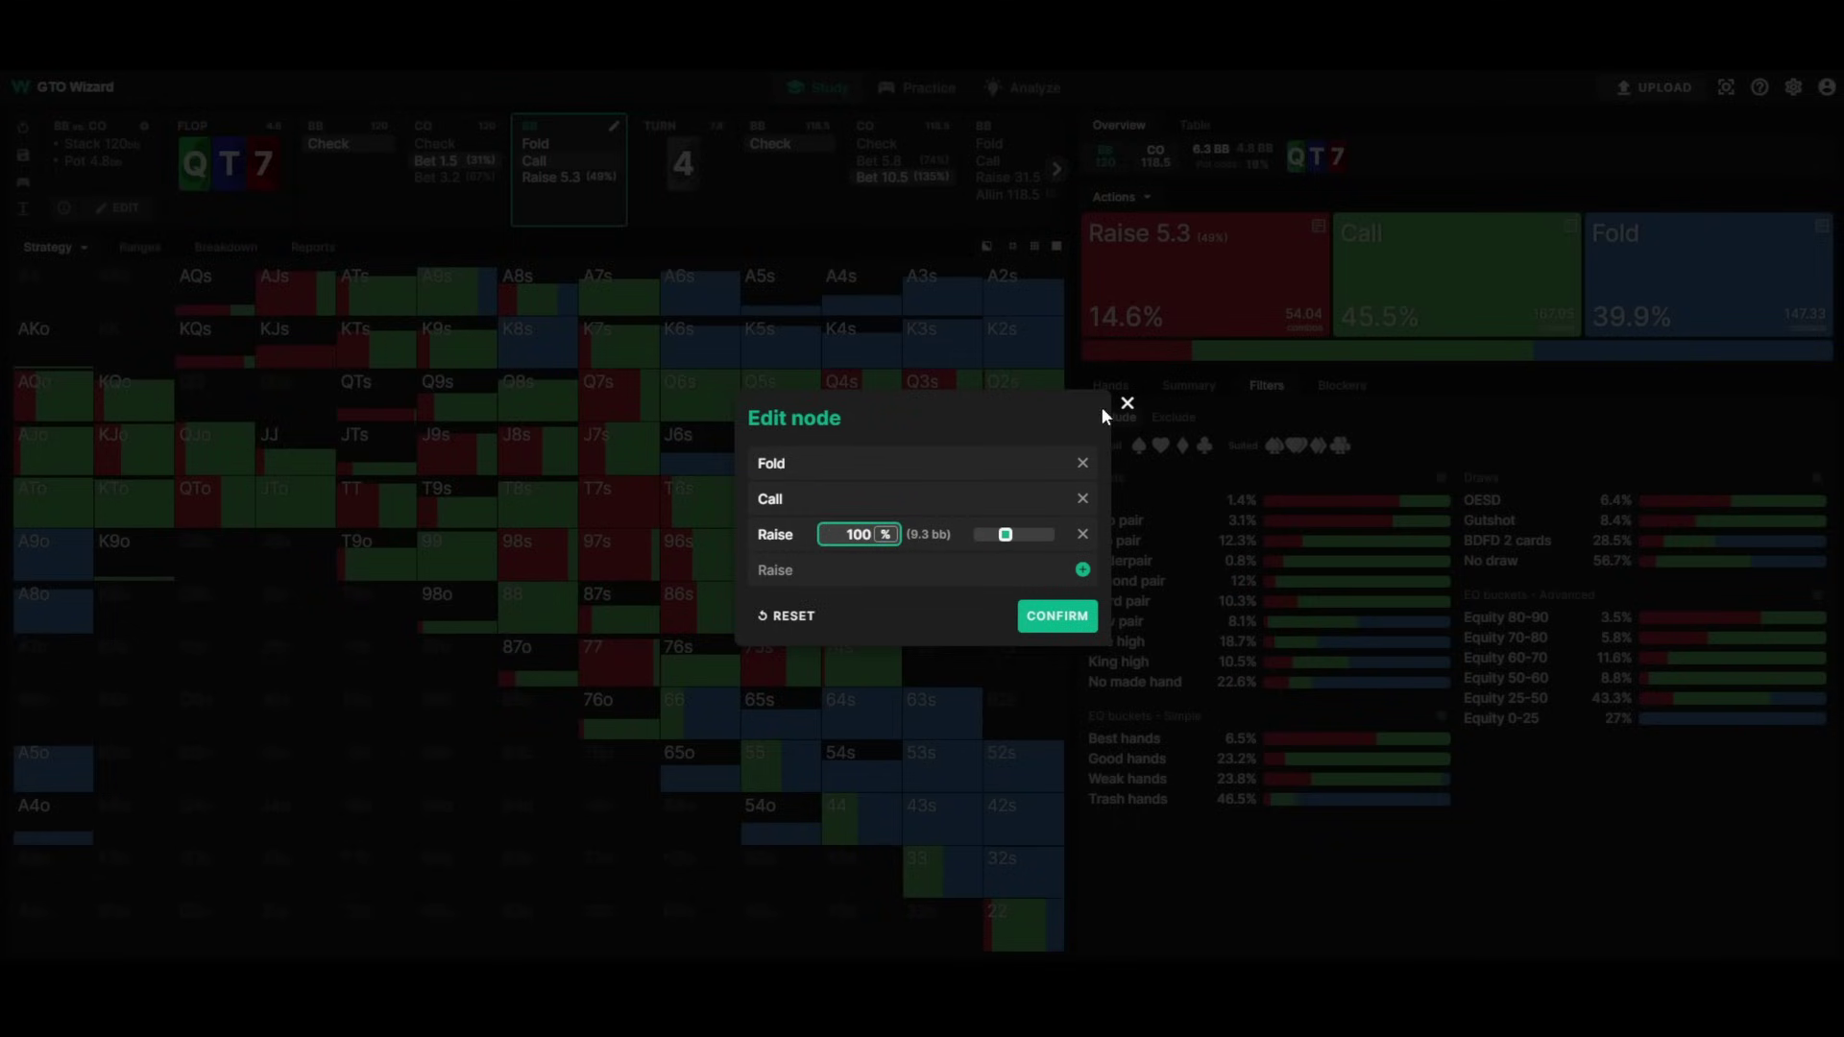
left_click(1061, 620)
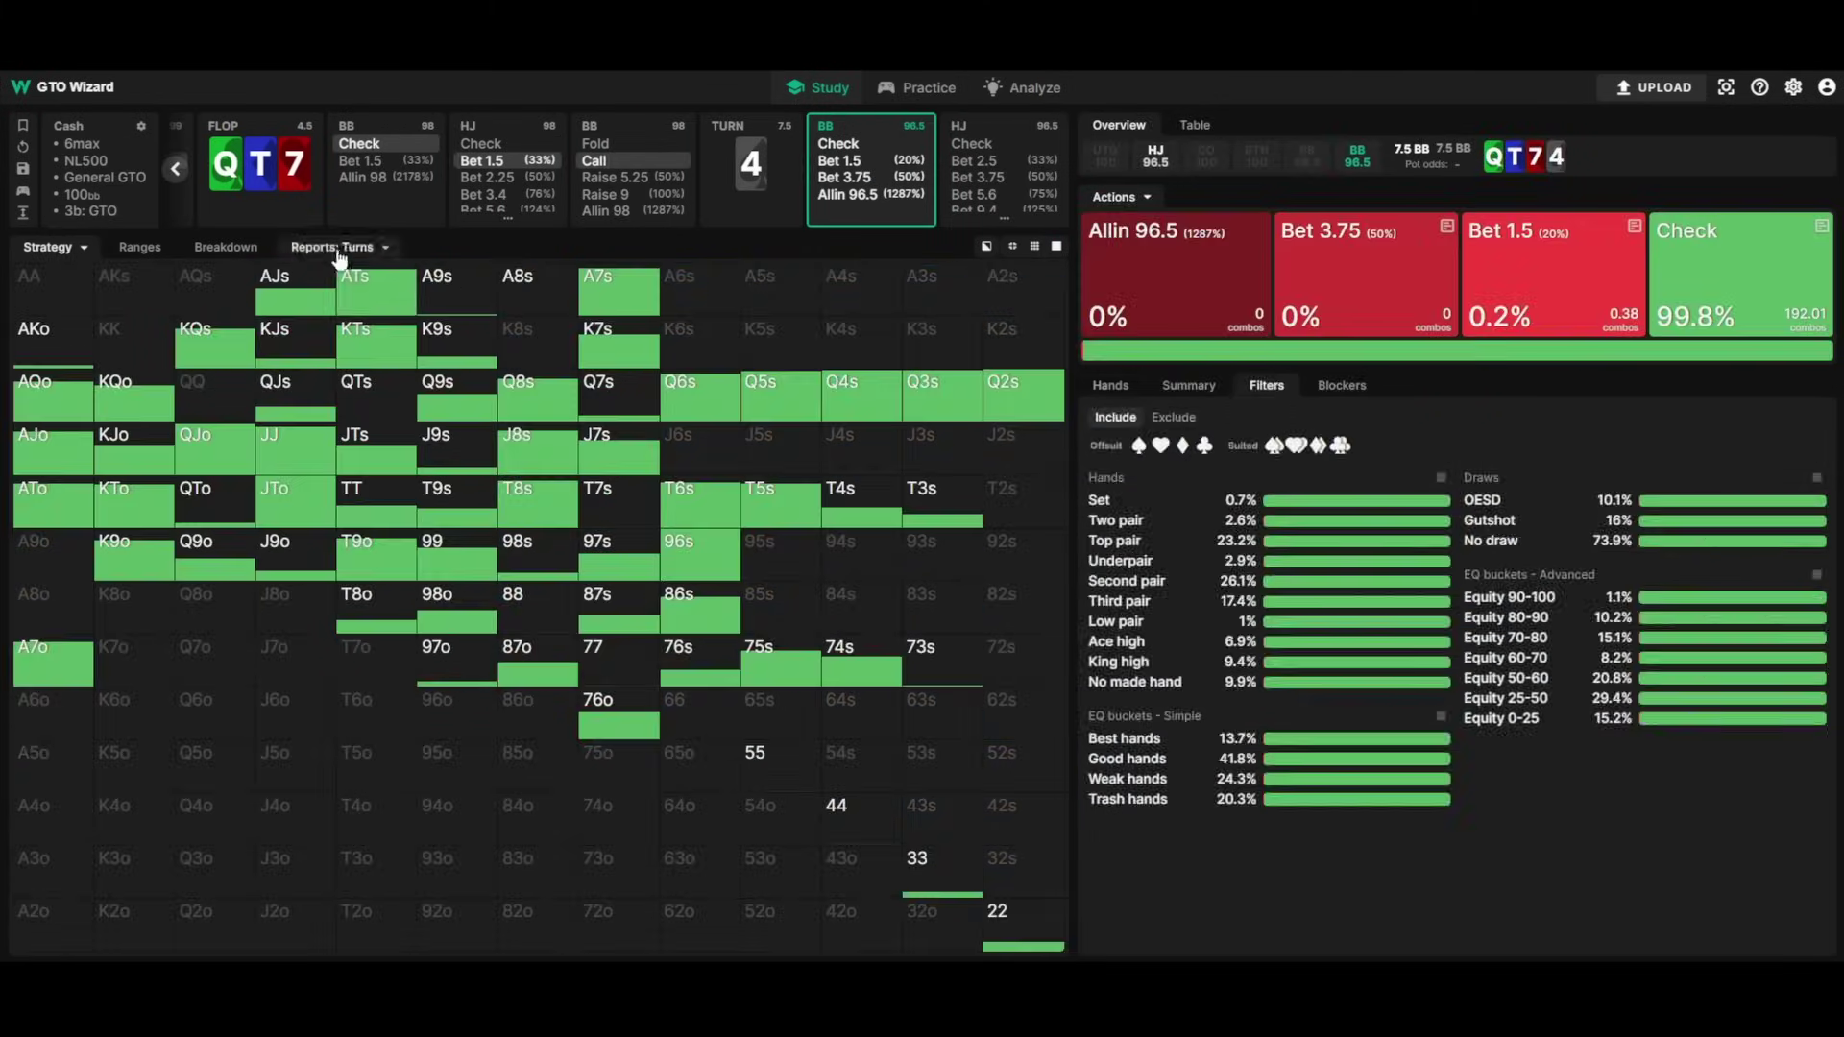
Select HJ's bet node via the Turns report, then sort the Flops report by Check.
left_click(326, 247)
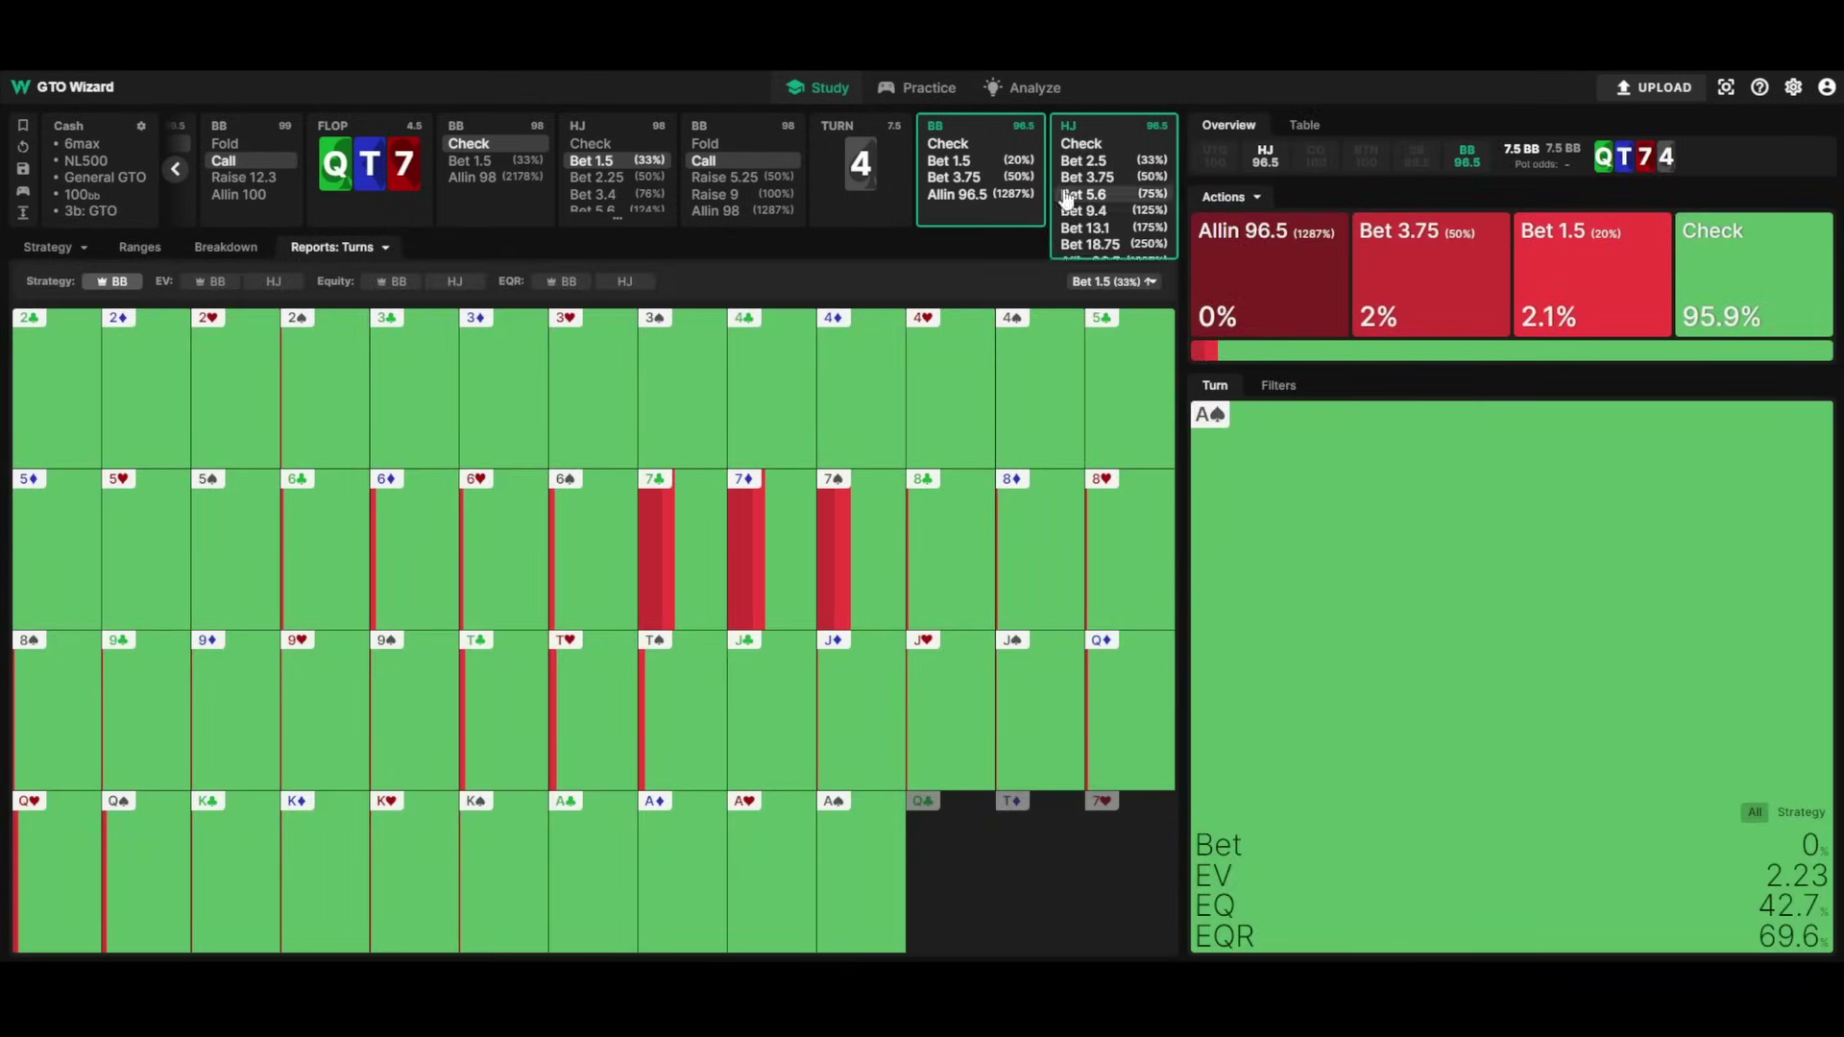
left_click(1125, 135)
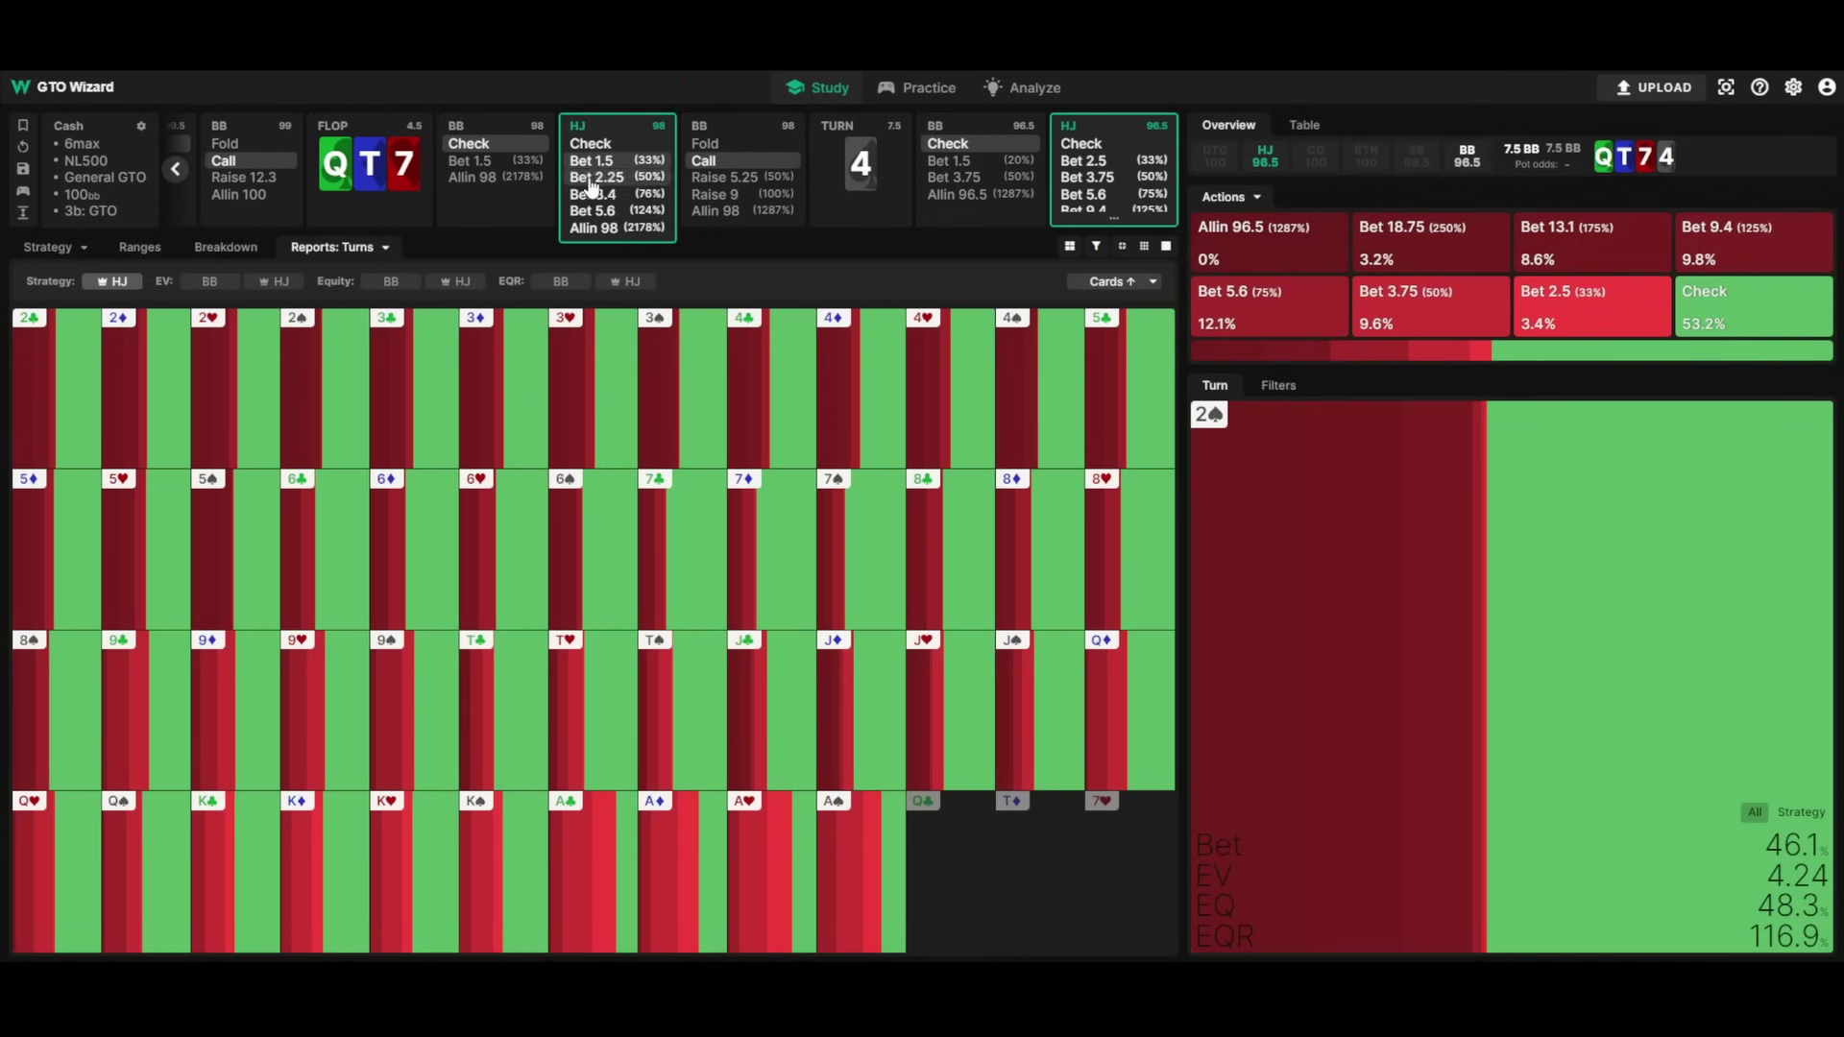
left_click(592, 188)
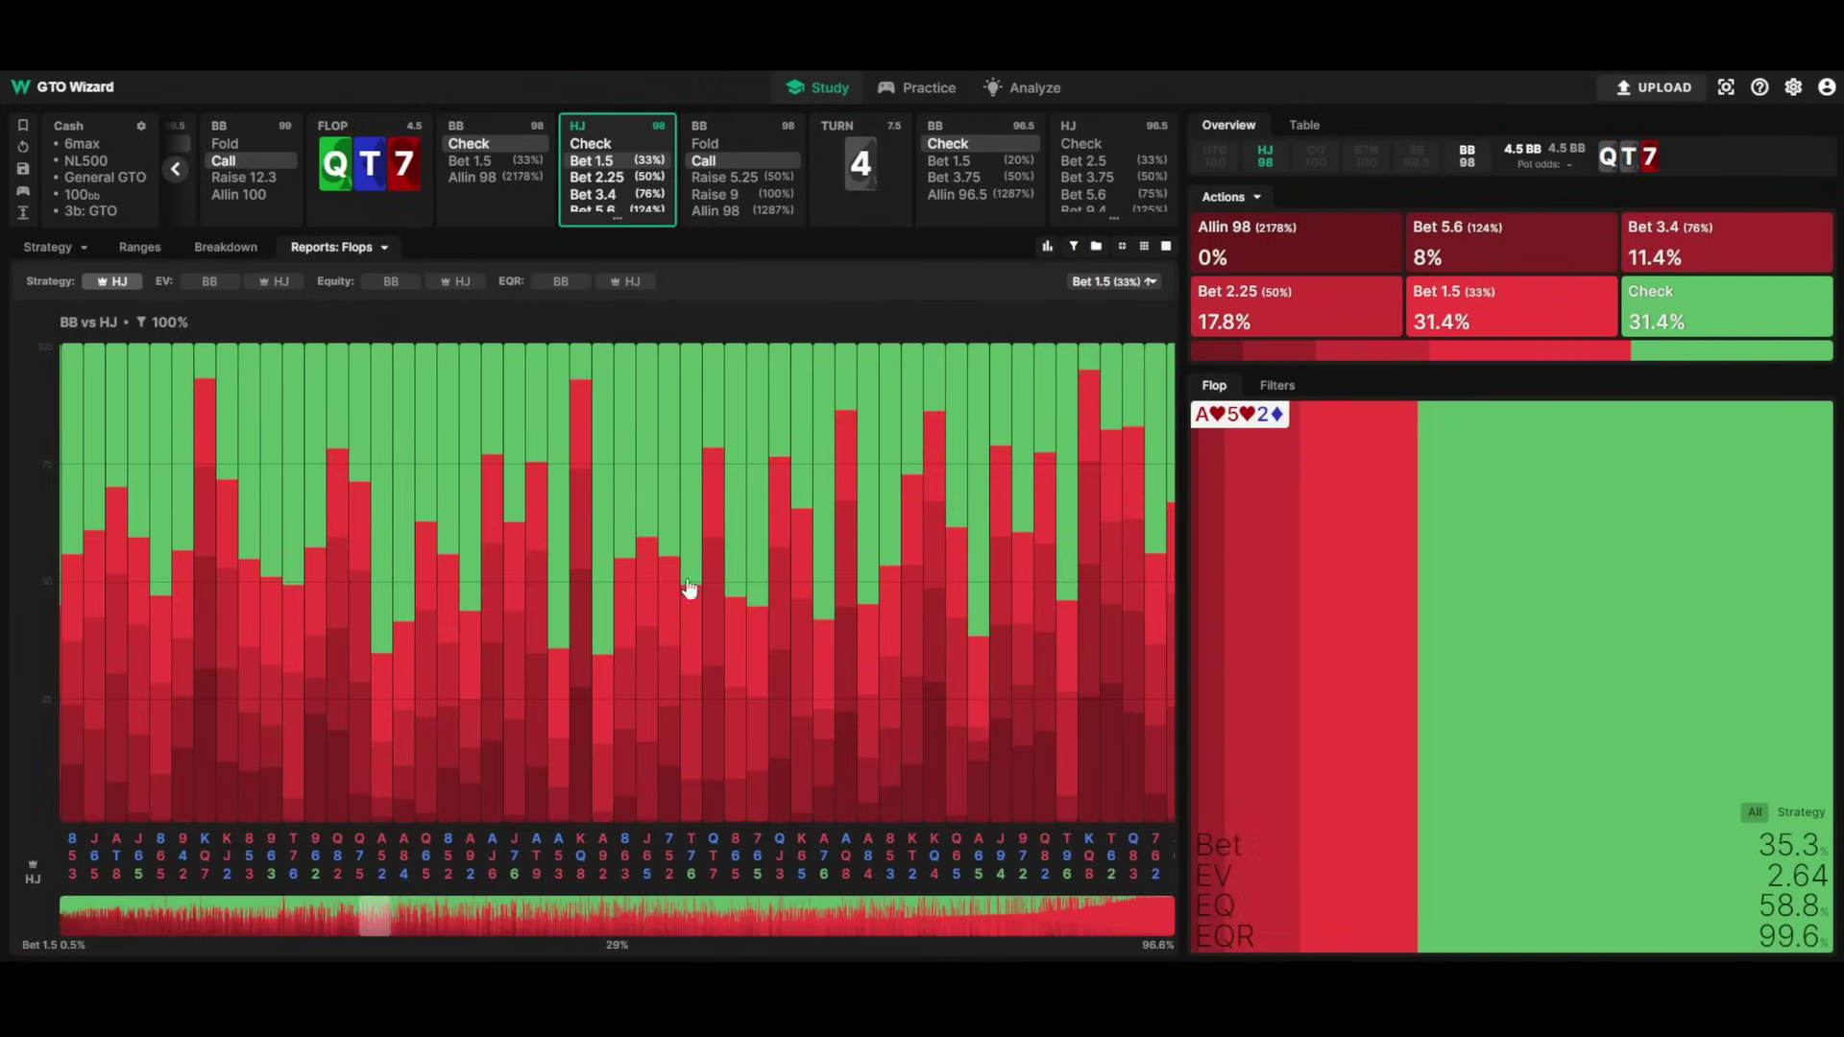
left_click(1114, 281)
left_click(1104, 369)
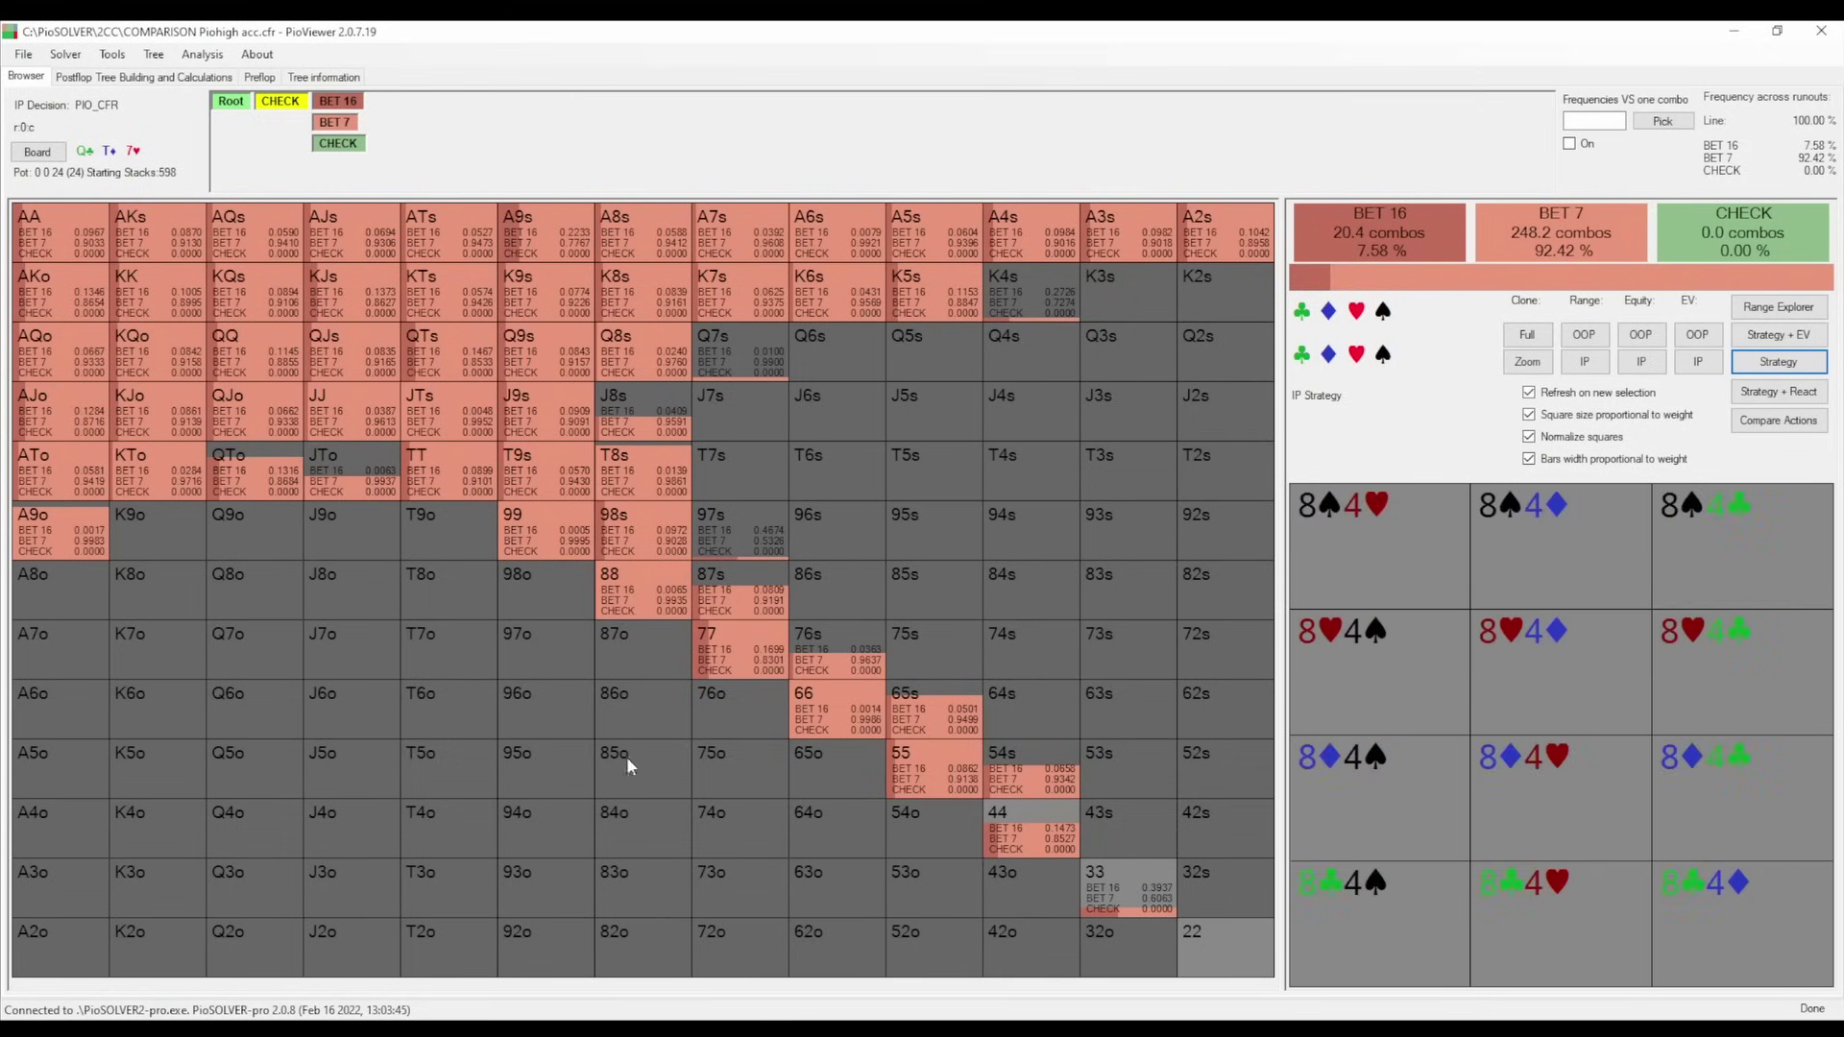
Follow the BET 7, call, 4♠ turn, check and BET 51 line to the out-of-position reply.
left_click(336, 123)
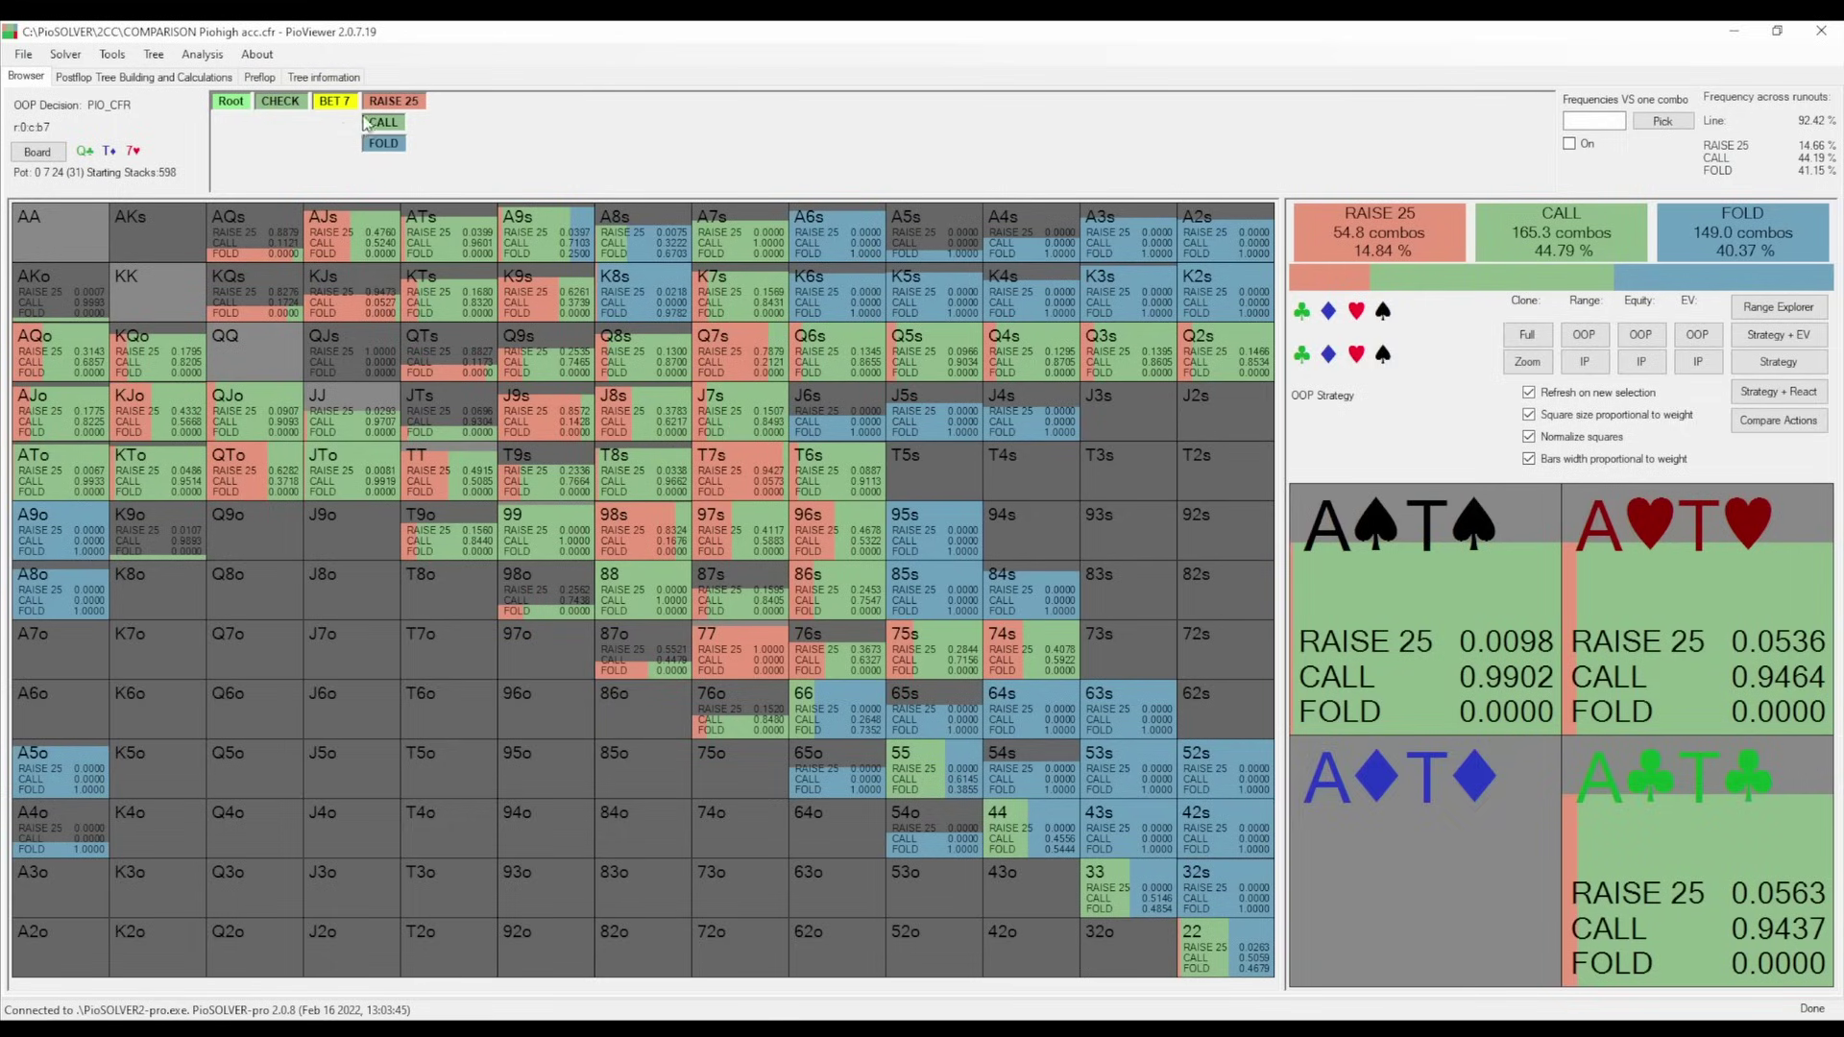
left_click(368, 122)
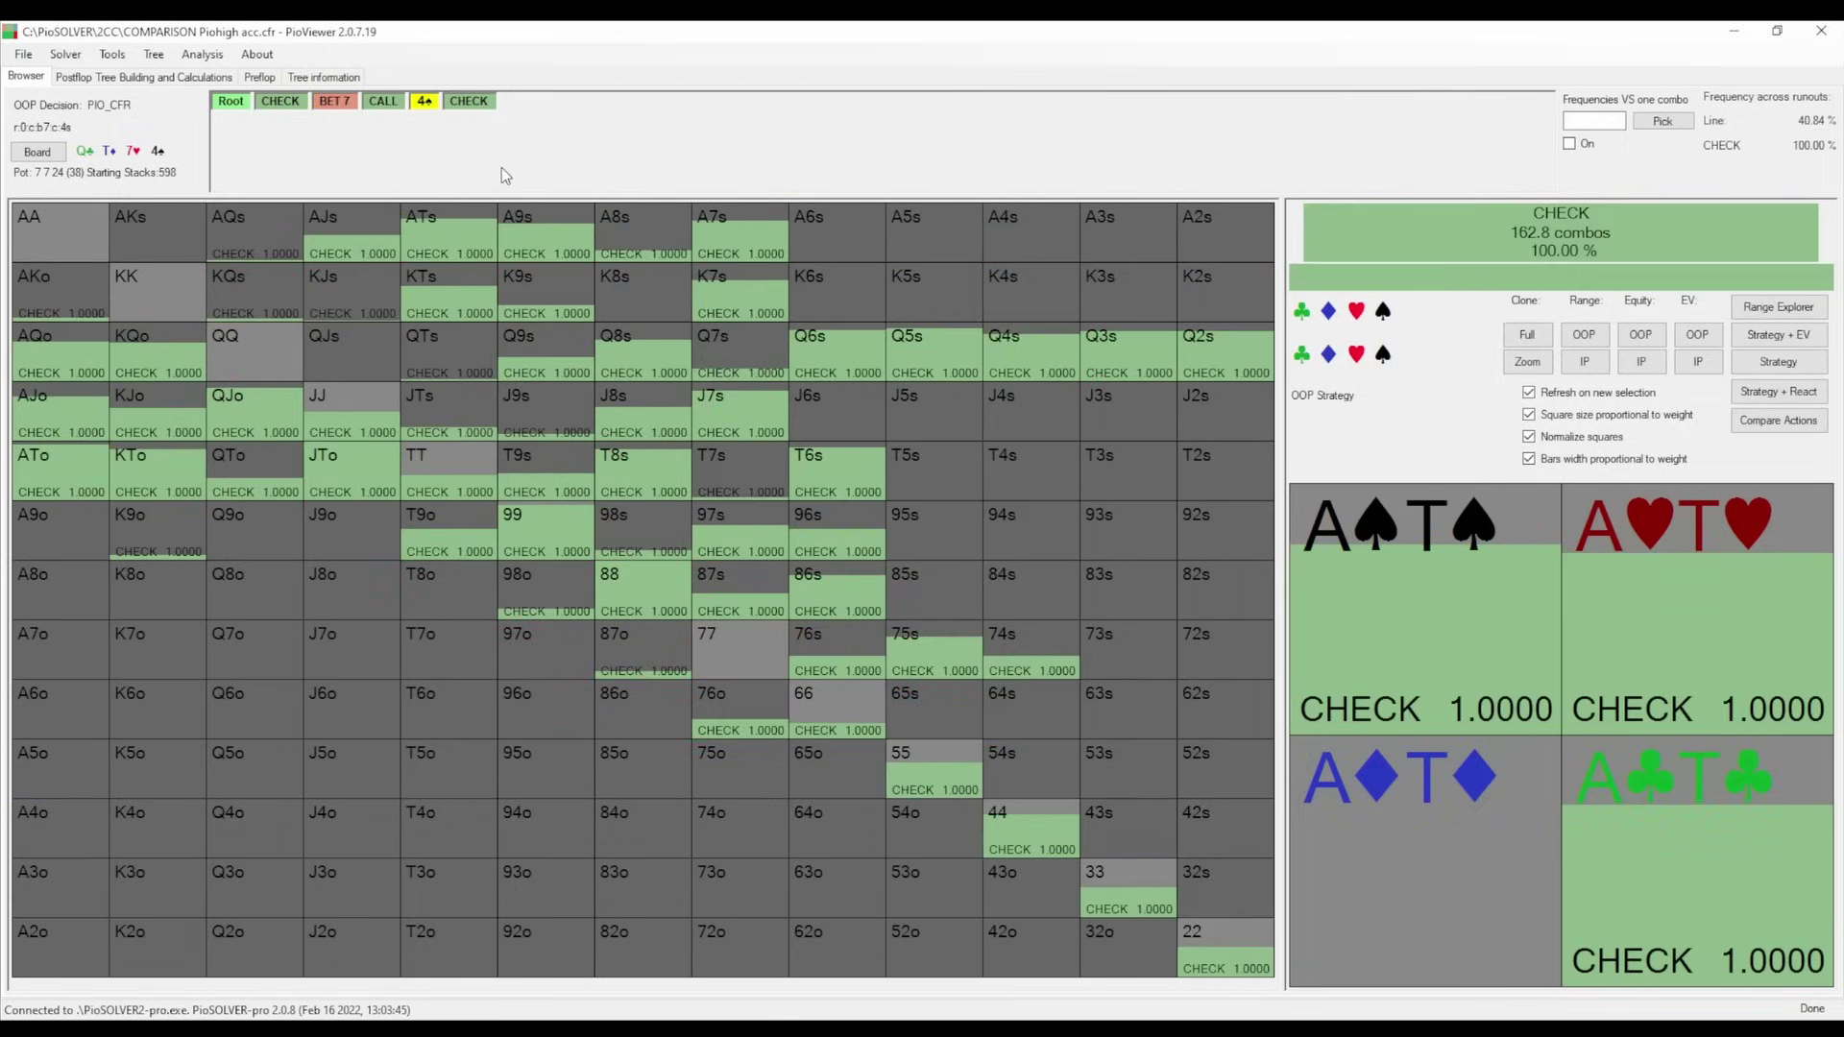
left_click(482, 107)
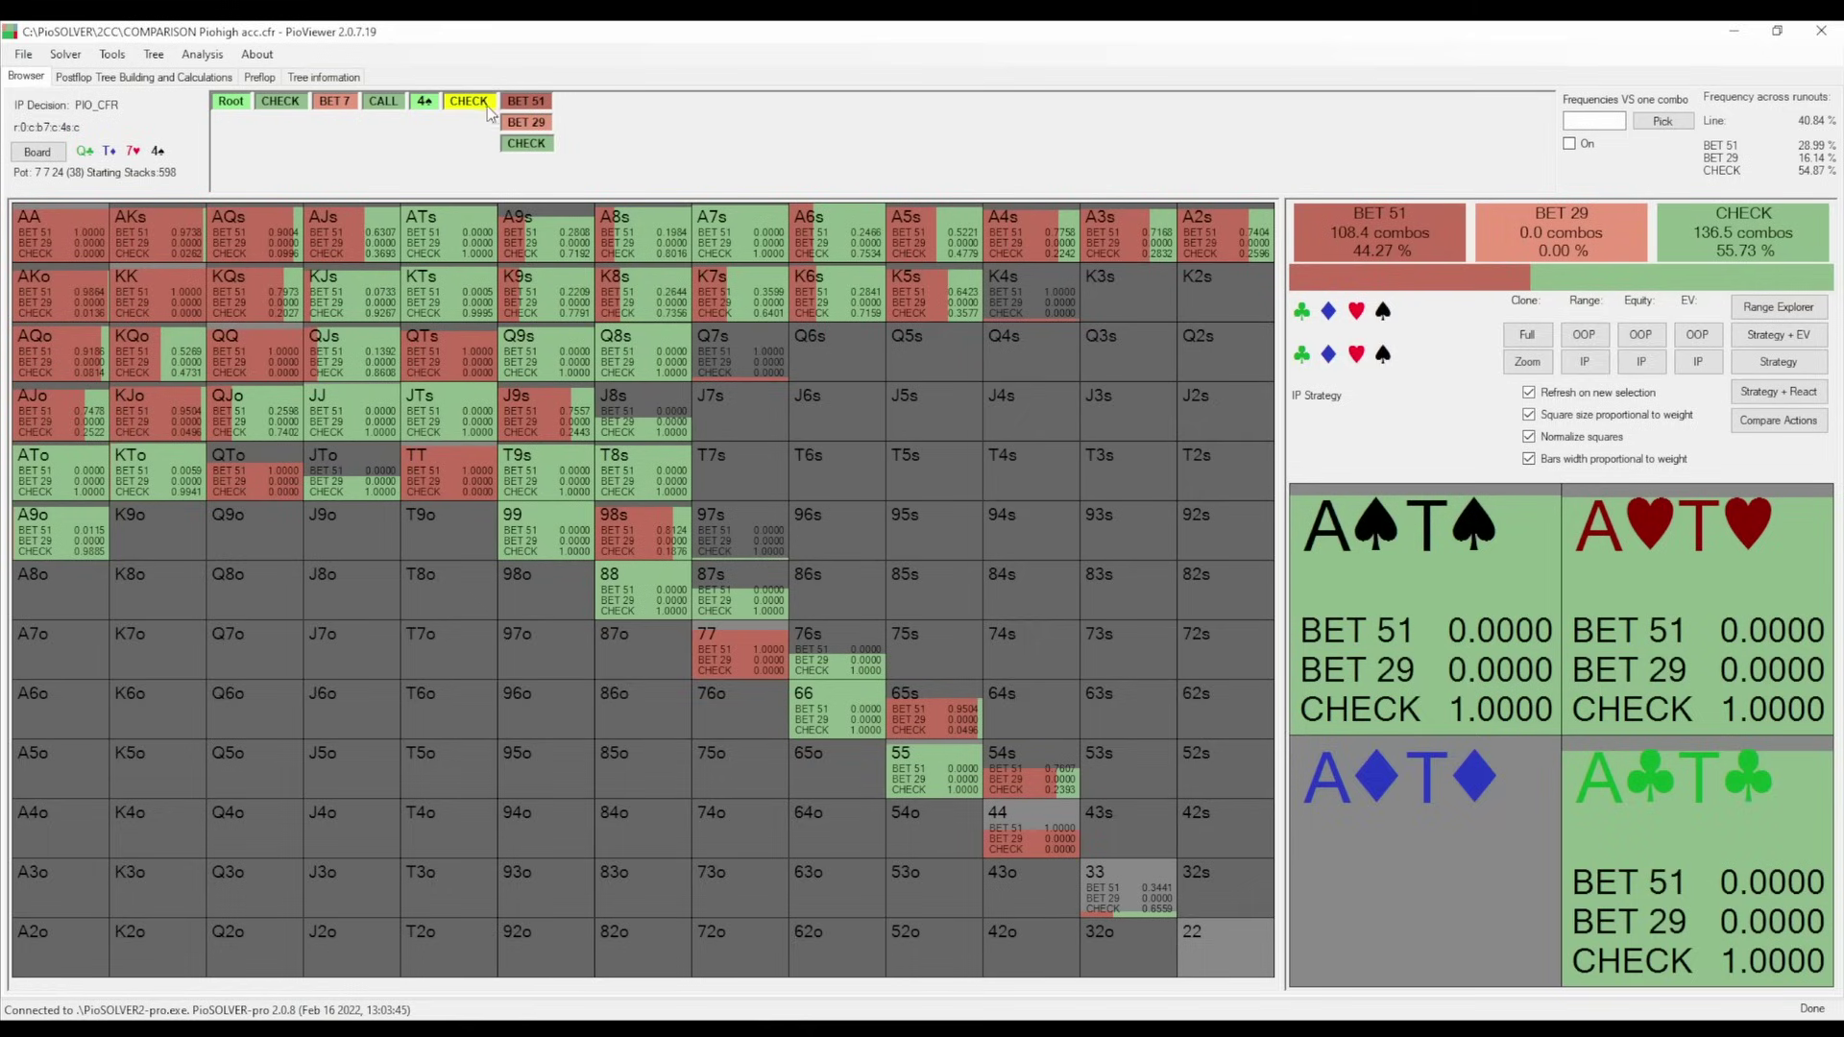
left_click(534, 105)
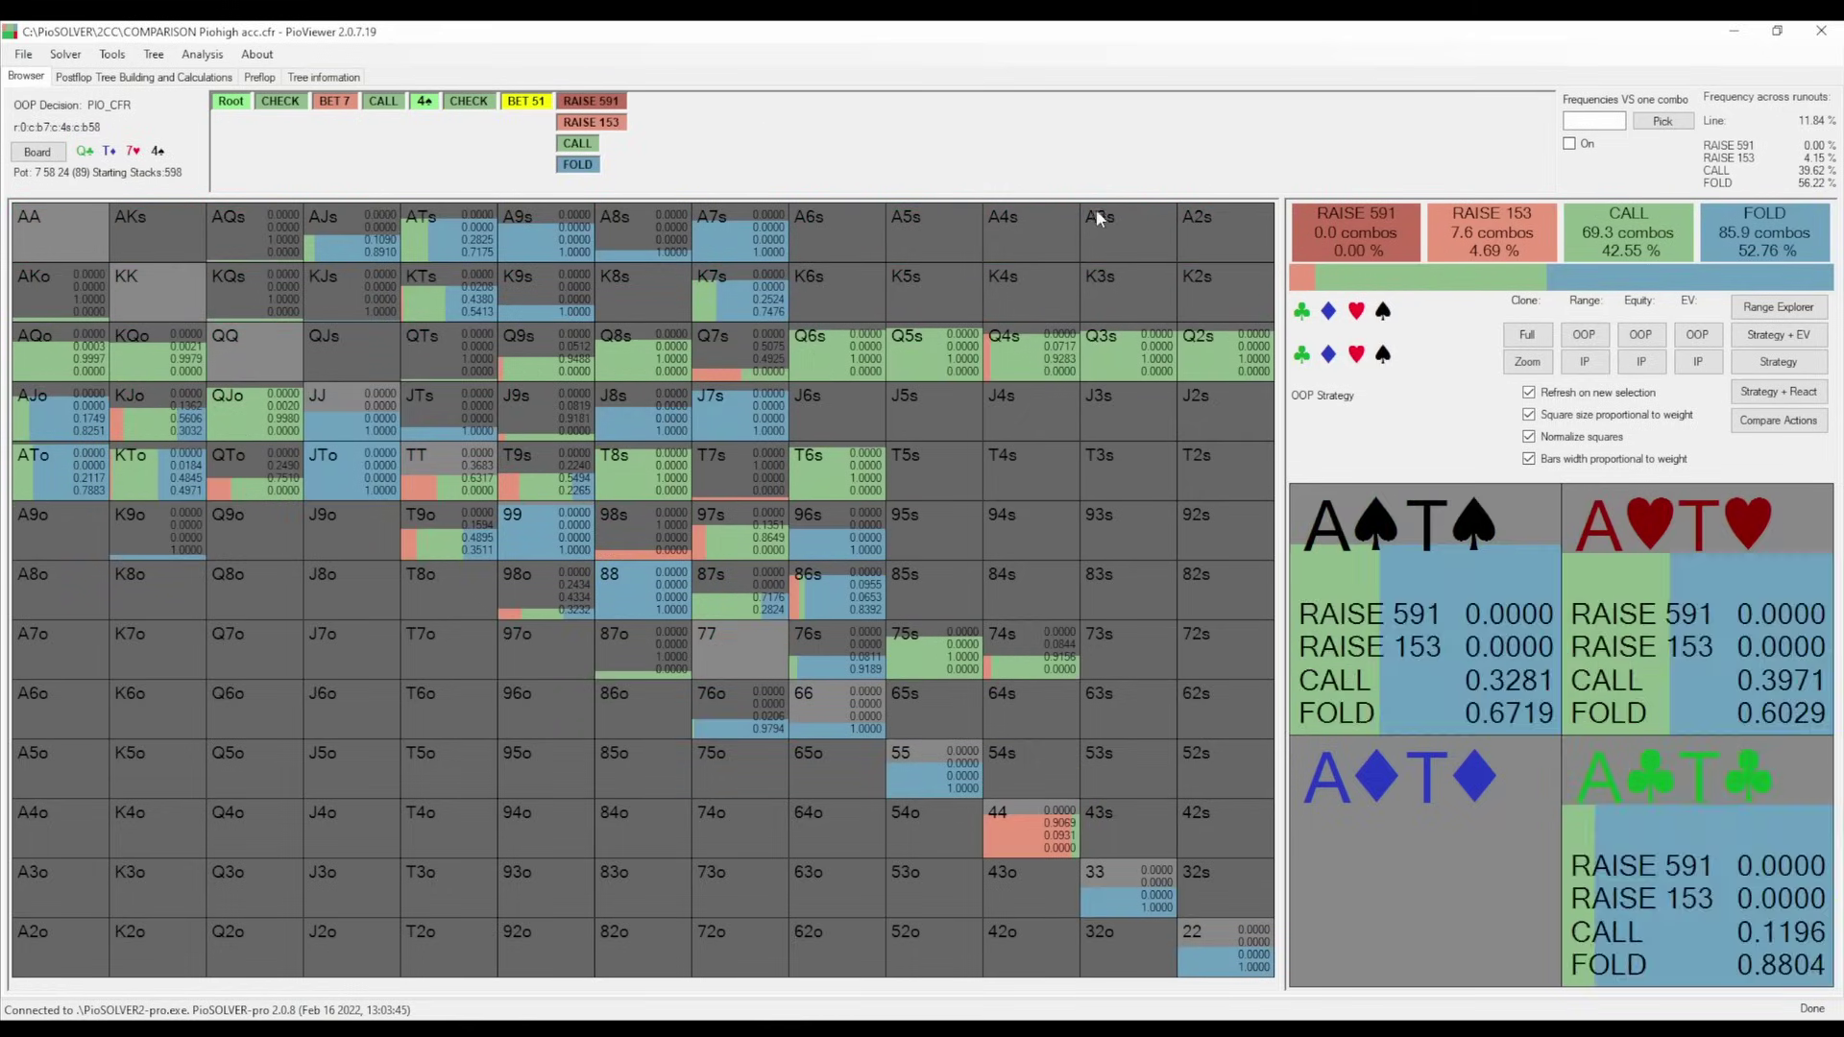
View this decision's range as strategy rather than equity in the Range Explorer.
left_click(1802, 313)
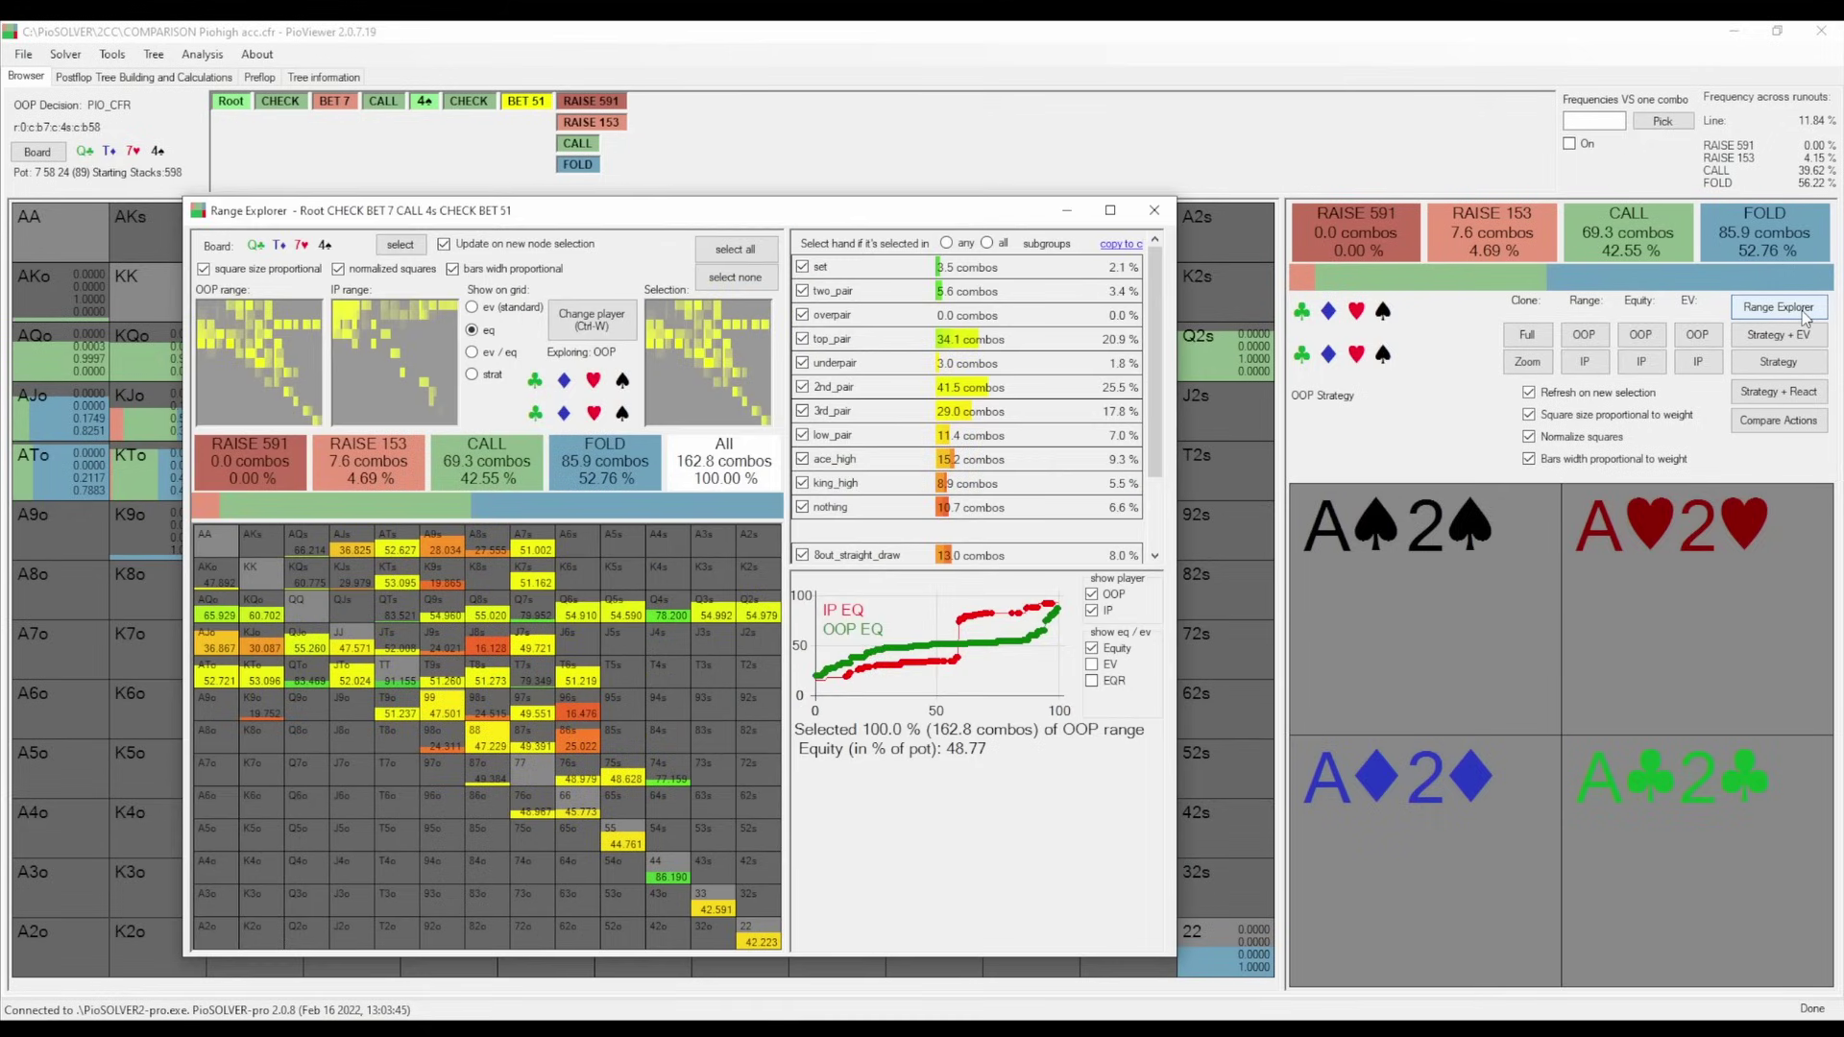
left_click(471, 374)
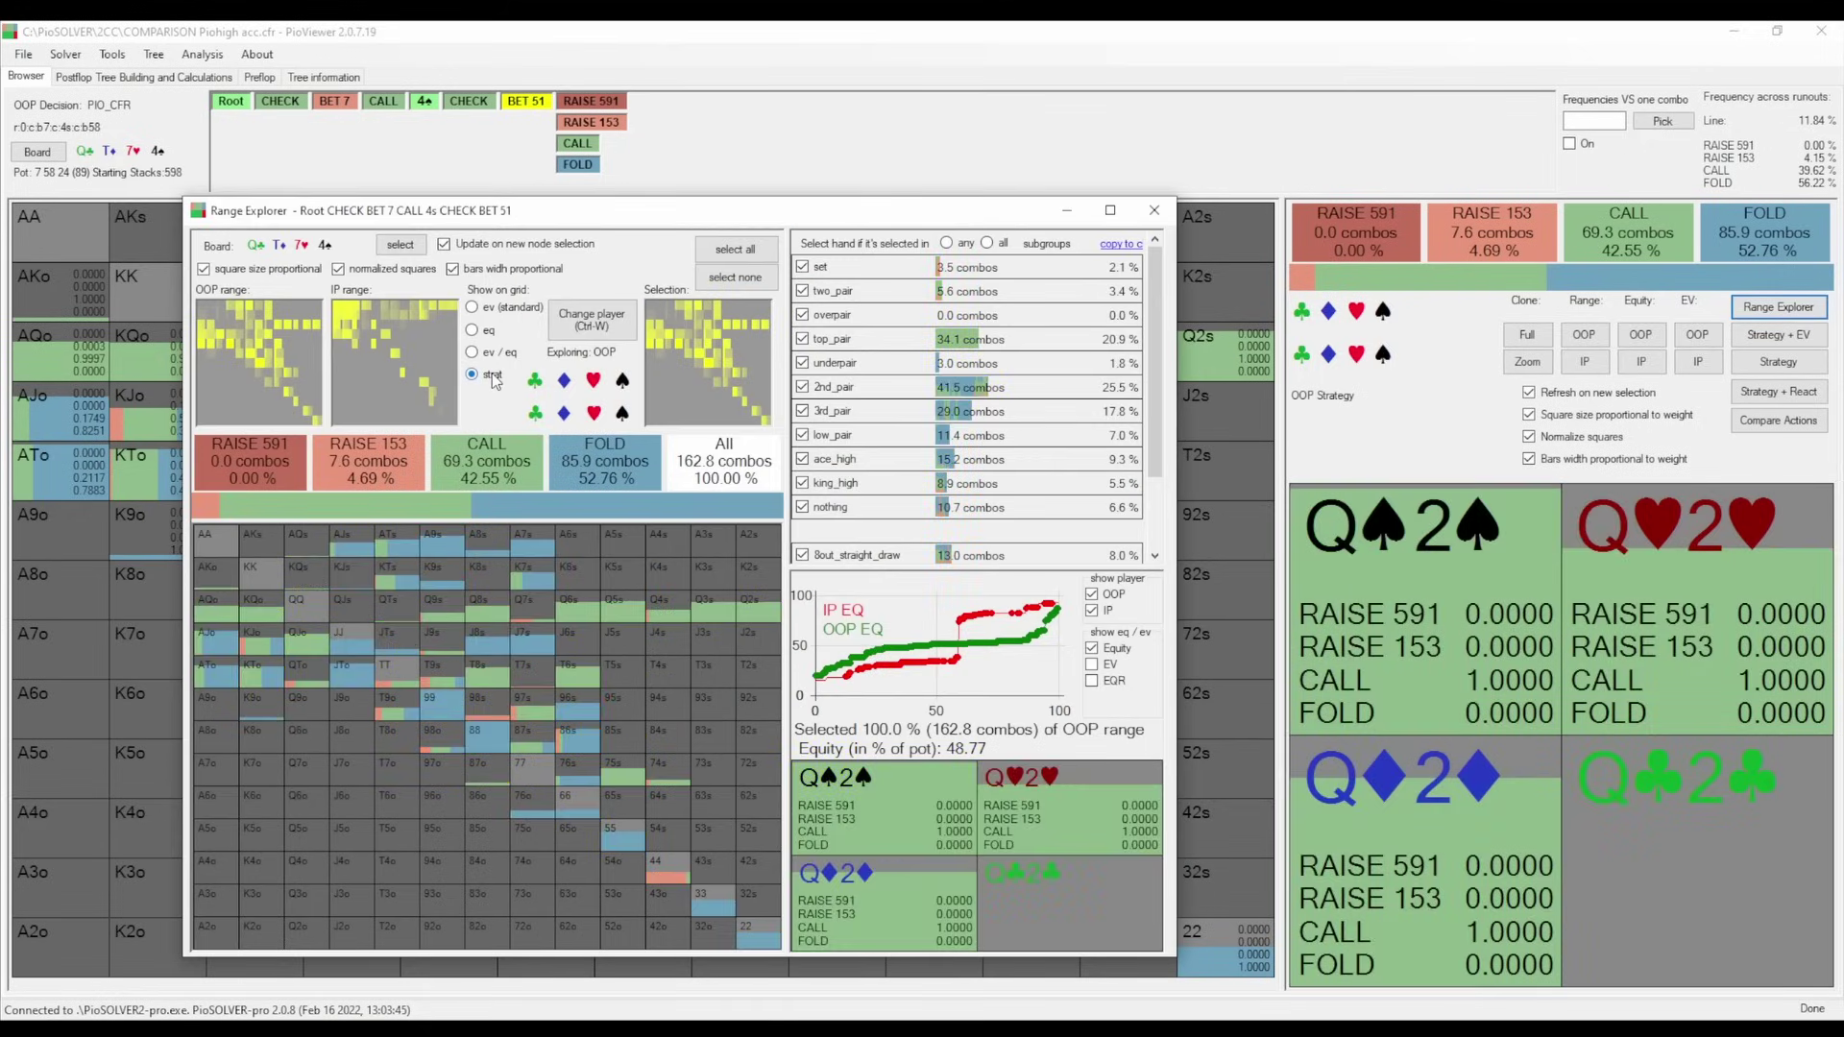
left_click(1154, 211)
Bring up the Postflop Tree Building parameters, then make the decision editable with Call selected.
left_click(197, 77)
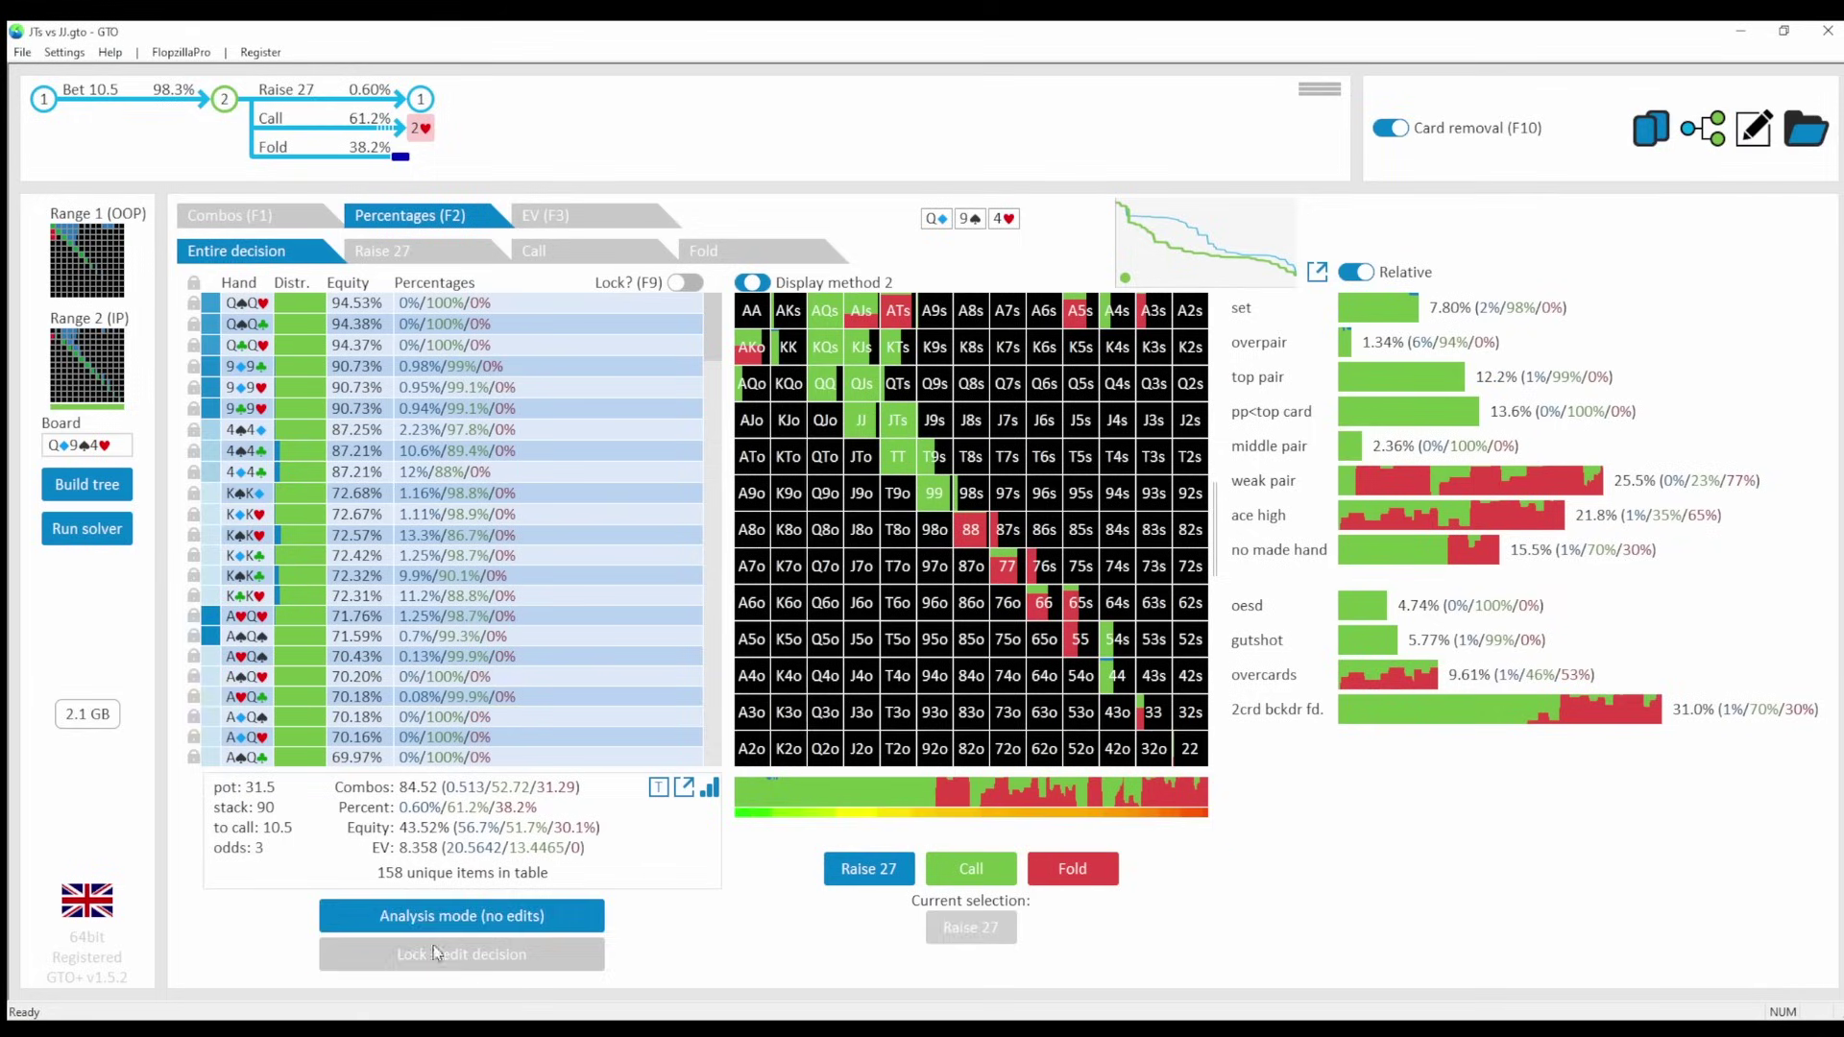
left_click(471, 956)
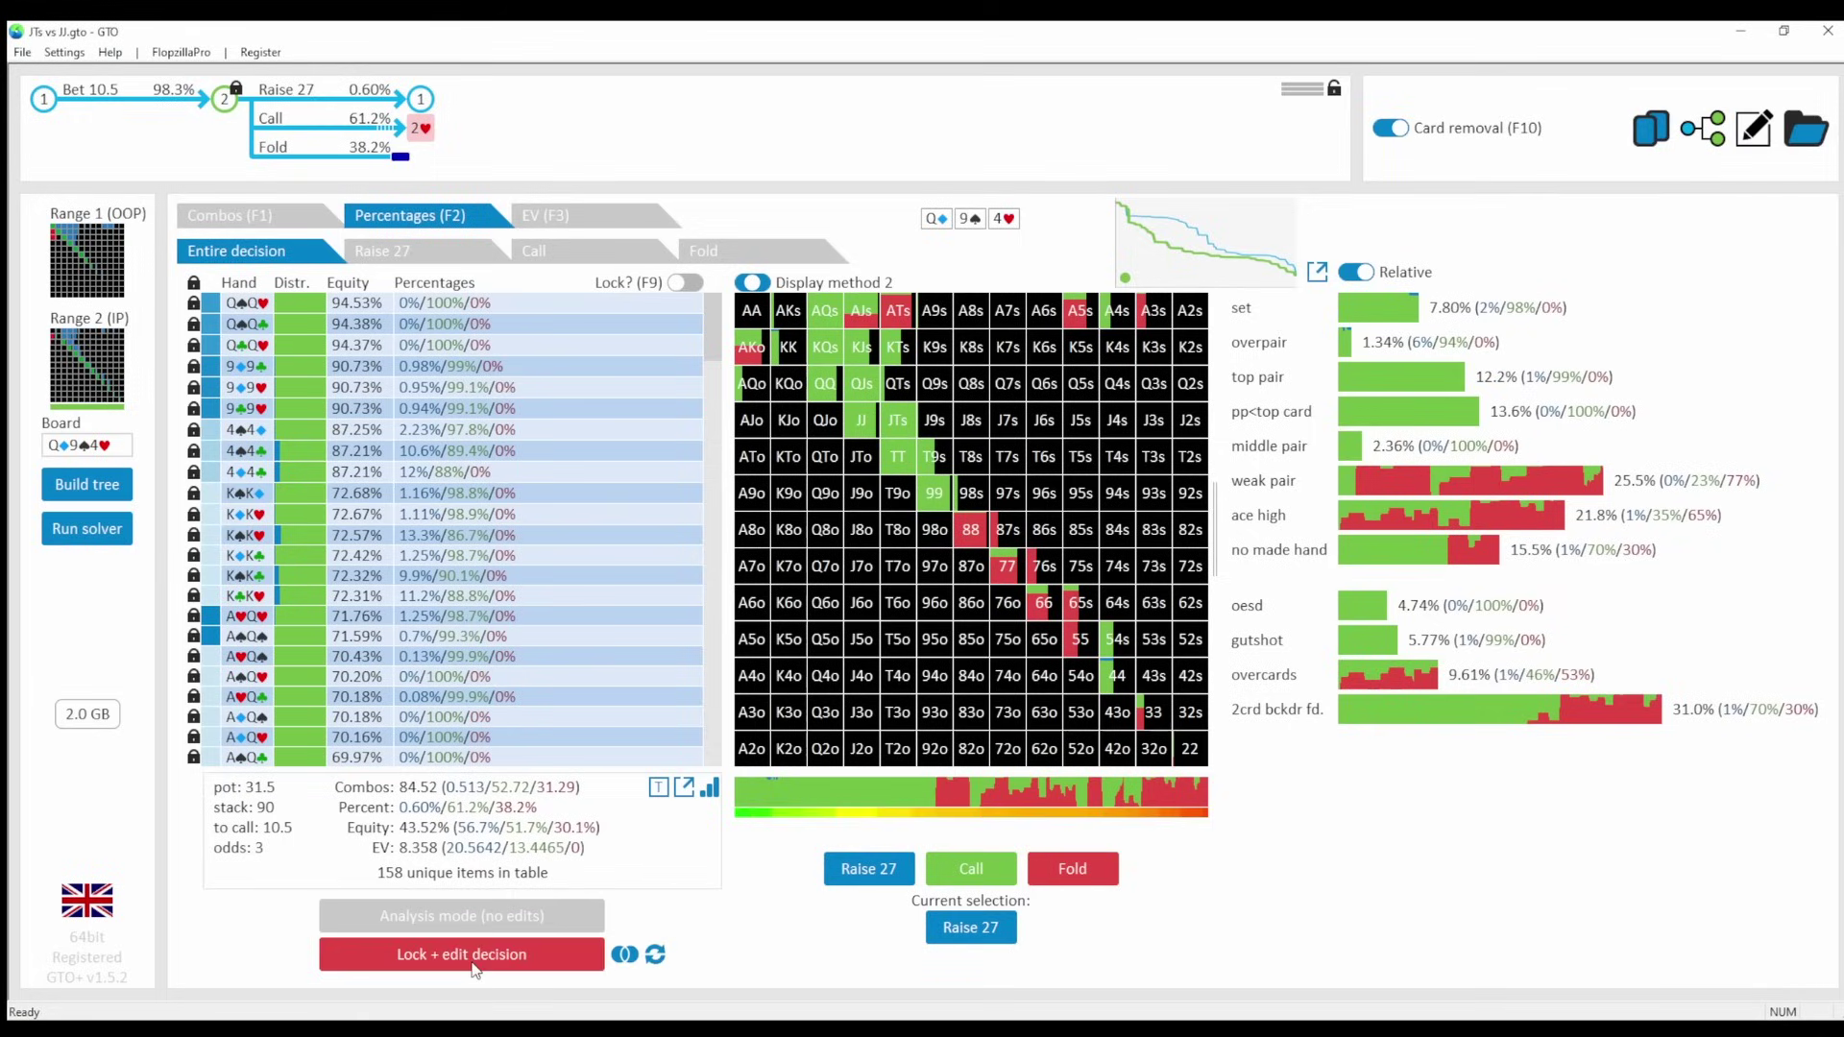
left_click(968, 872)
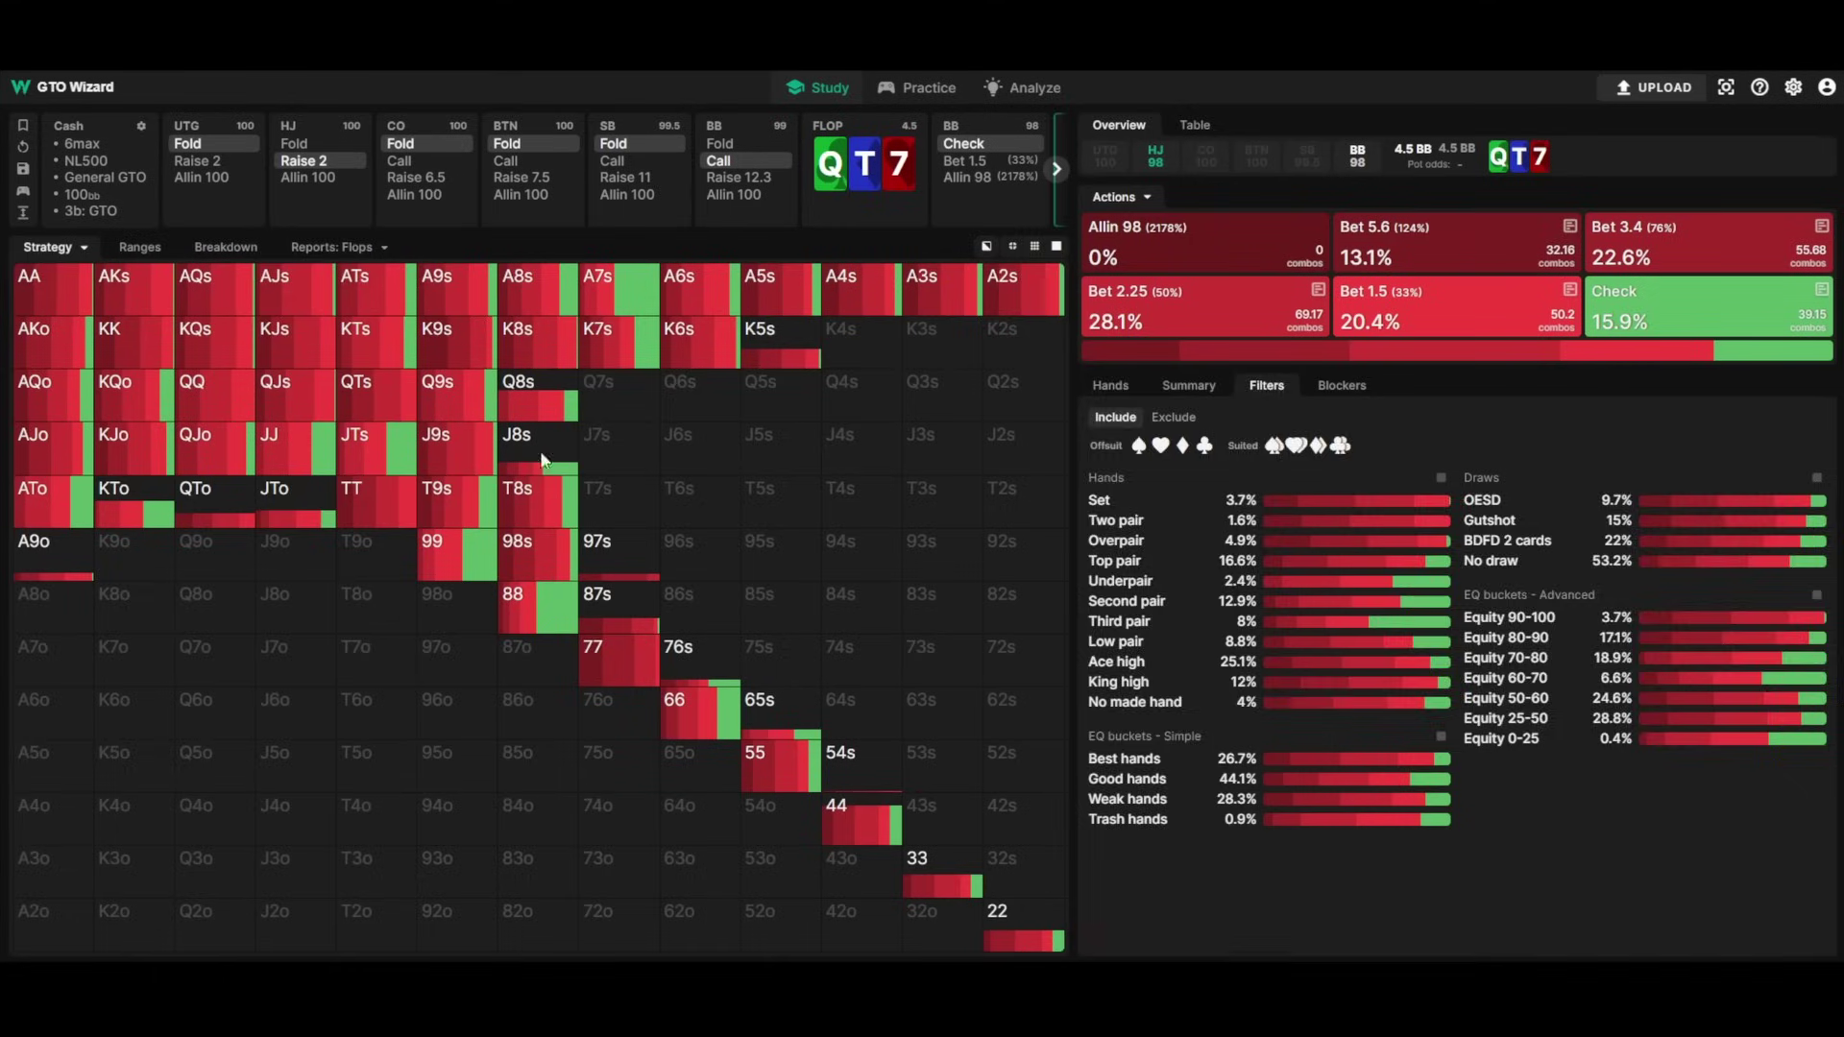
Show the HJ's preflop open and the big blind's response: Raise 12.3, Call or Fold.
left_click(282, 213)
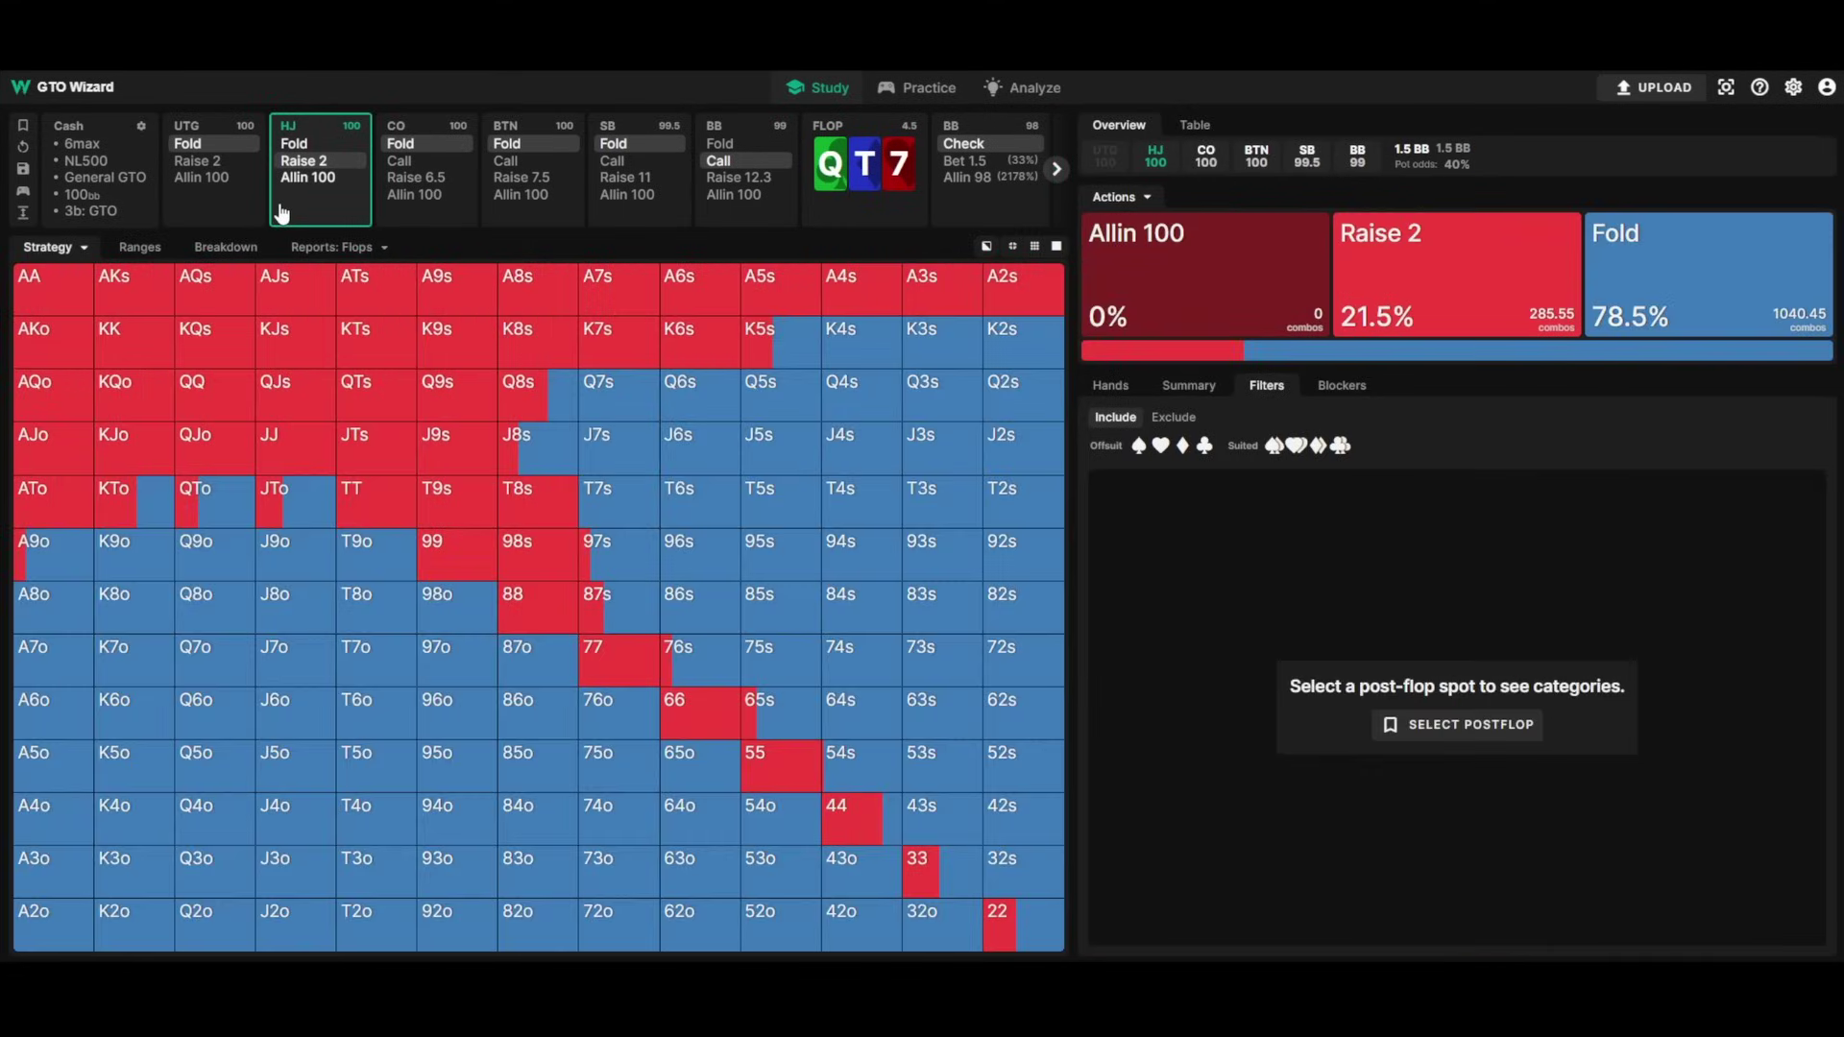
left_click(740, 218)
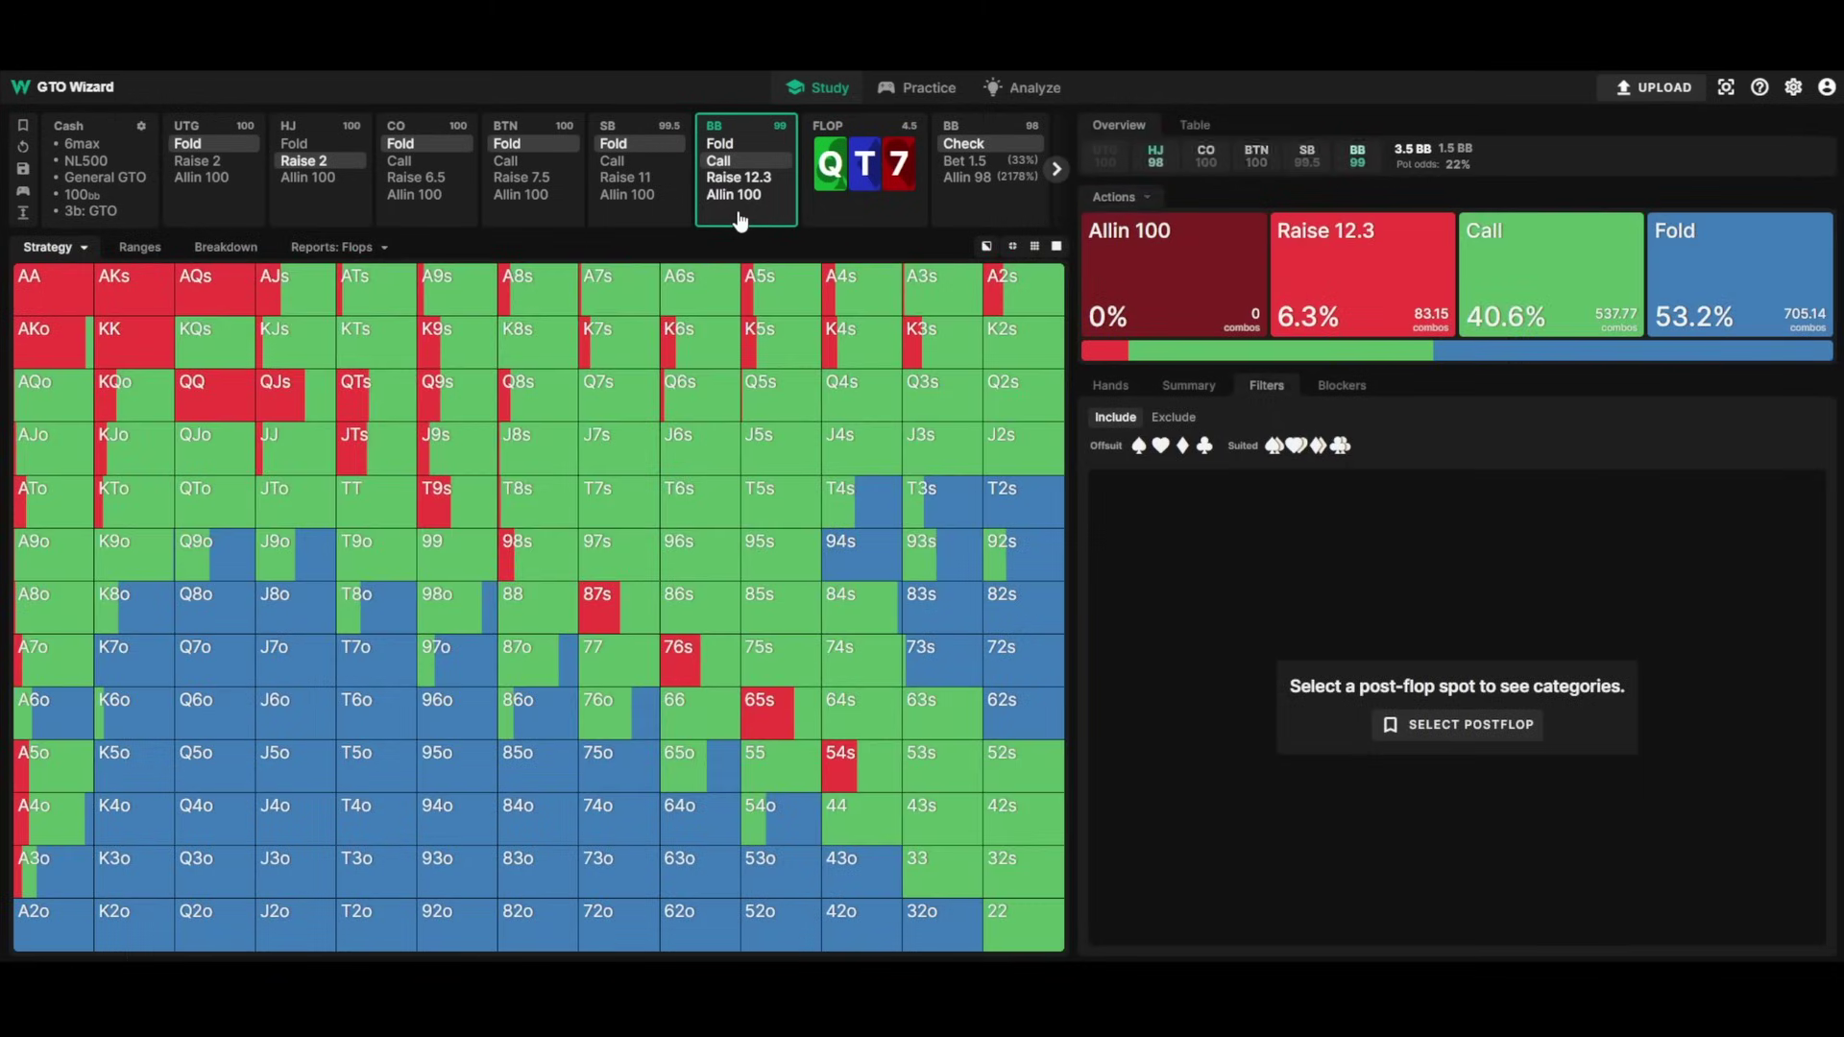
left_click(1056, 169)
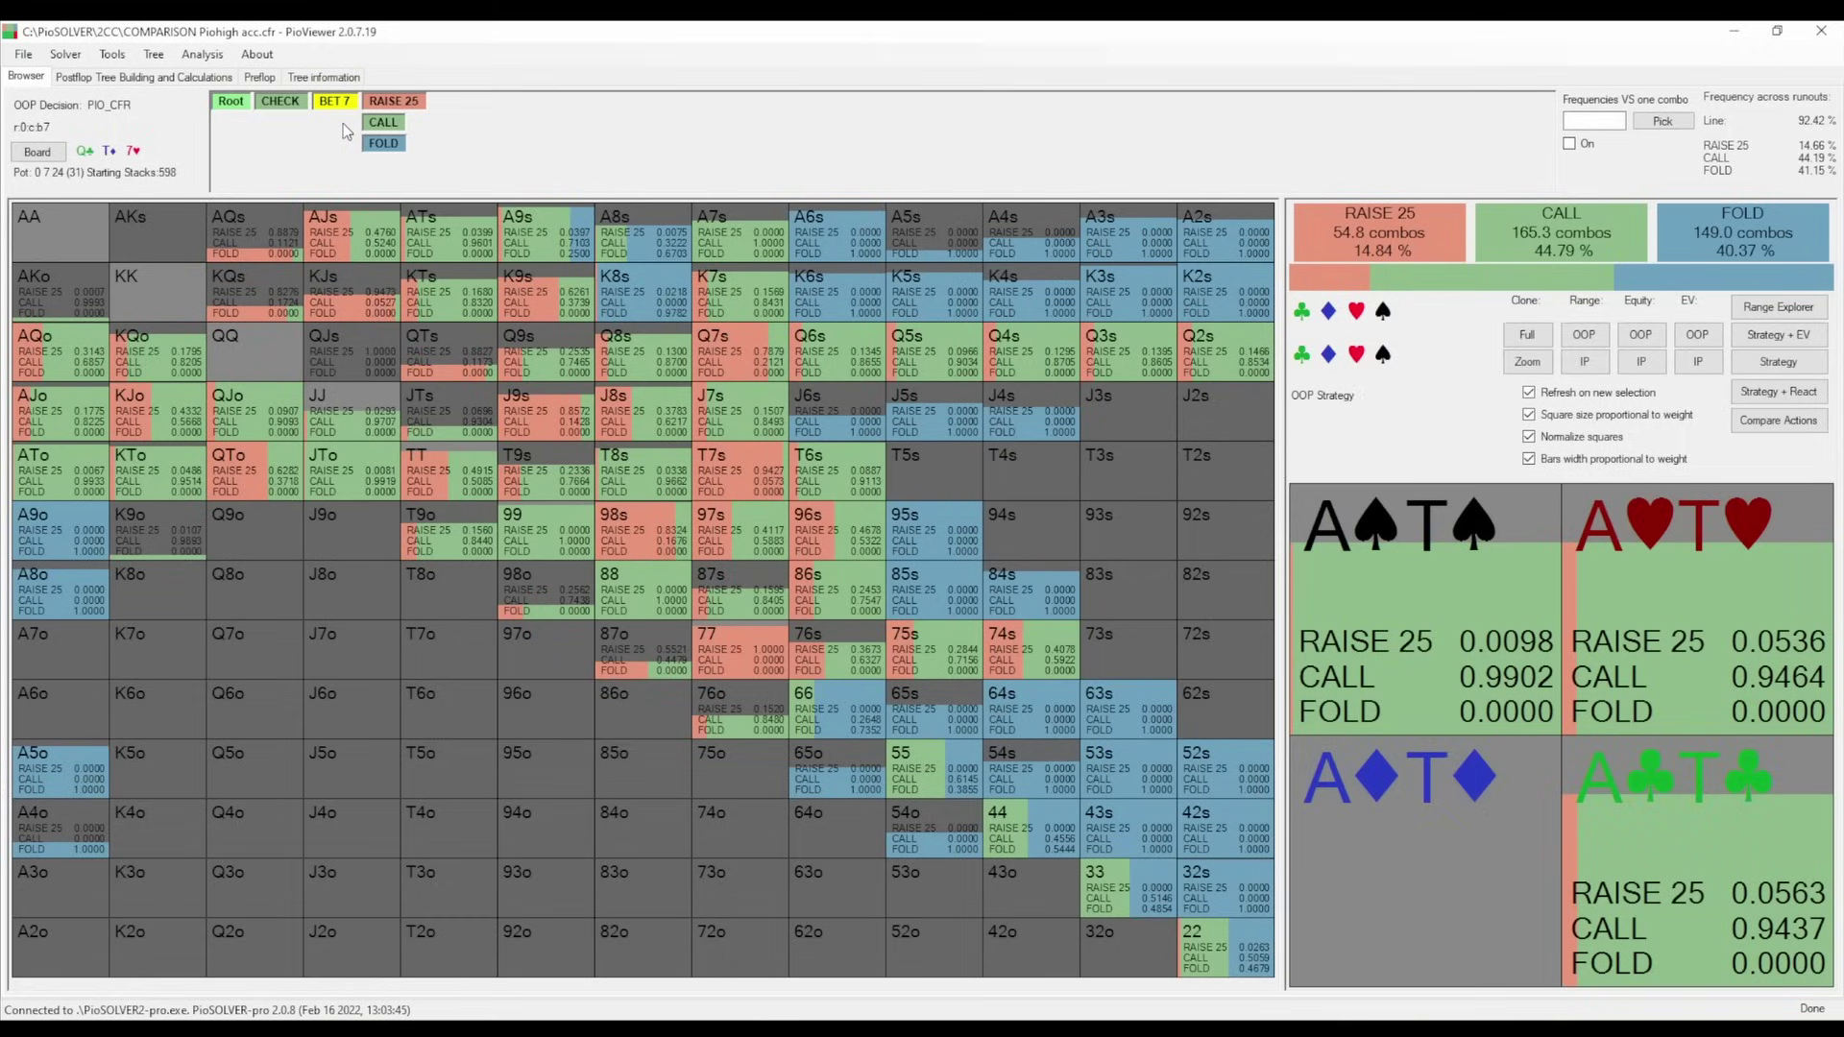
Follow the call to the 4♠ turn, check and BET 51, then view OOP's strategy grid.
left_click(376, 122)
left_click(469, 135)
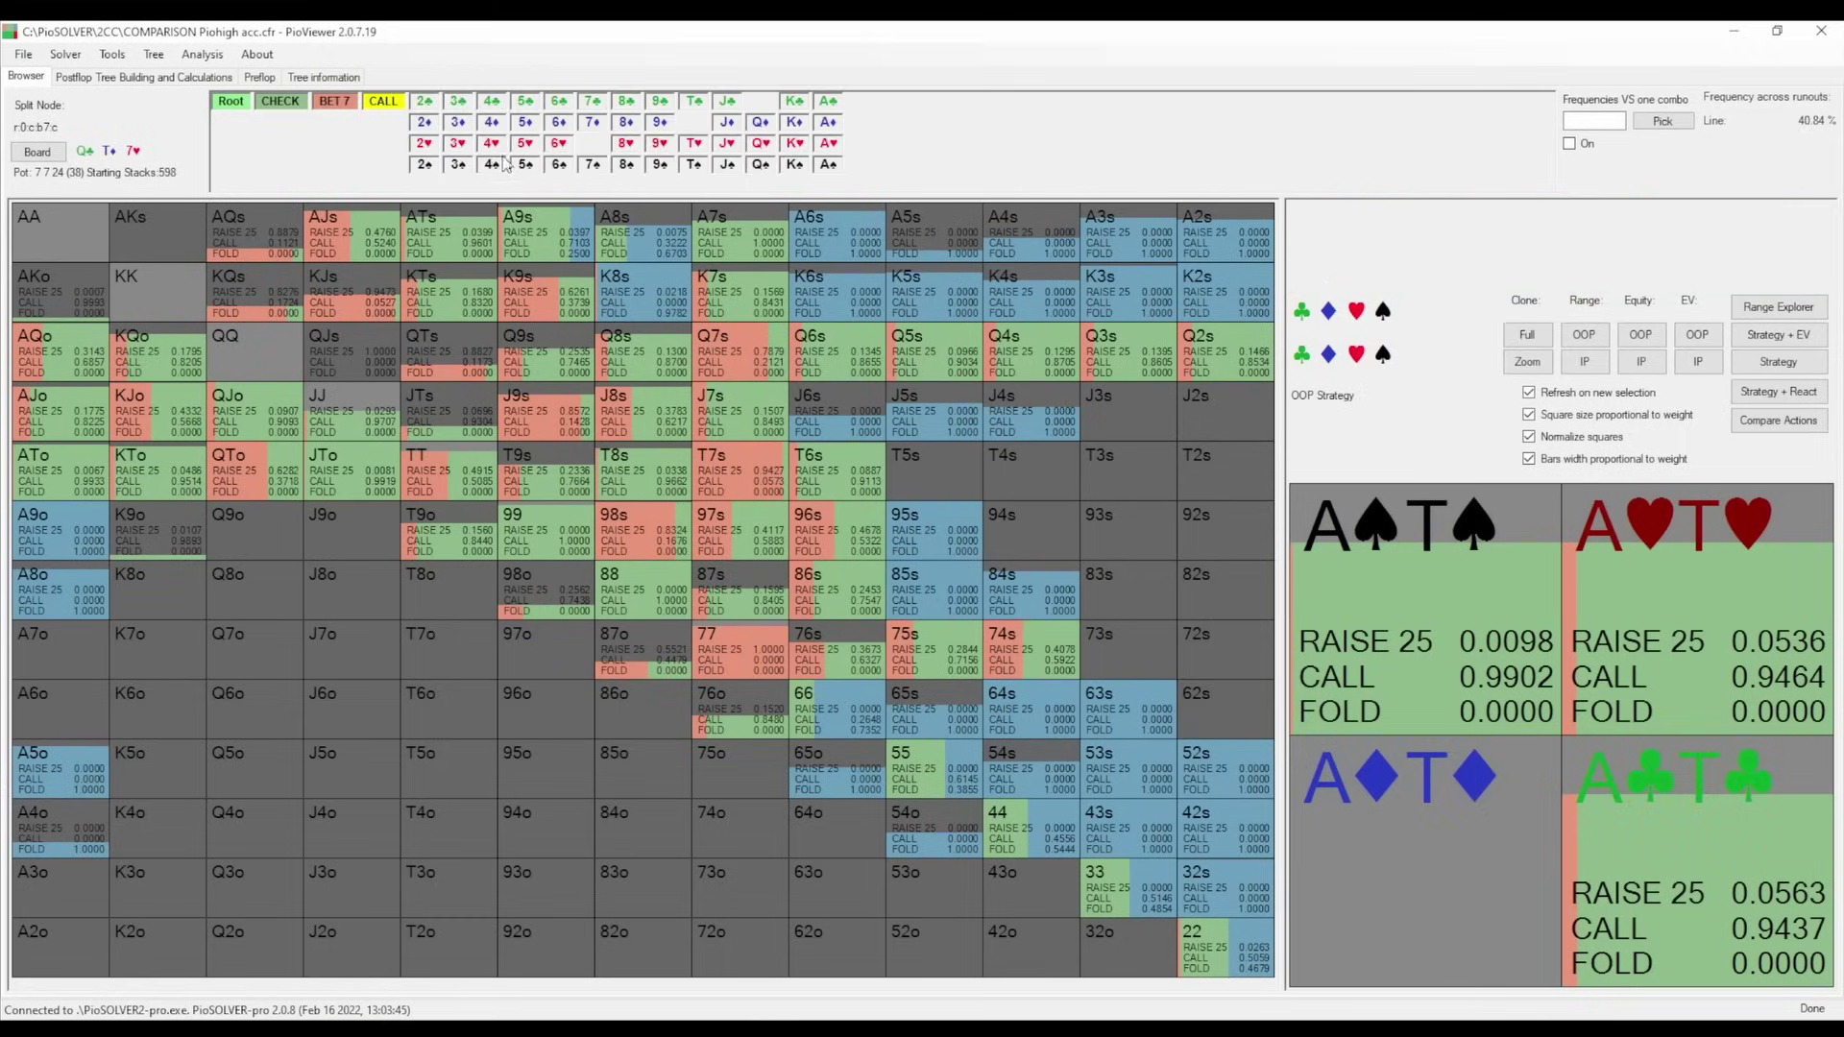
left_click(481, 106)
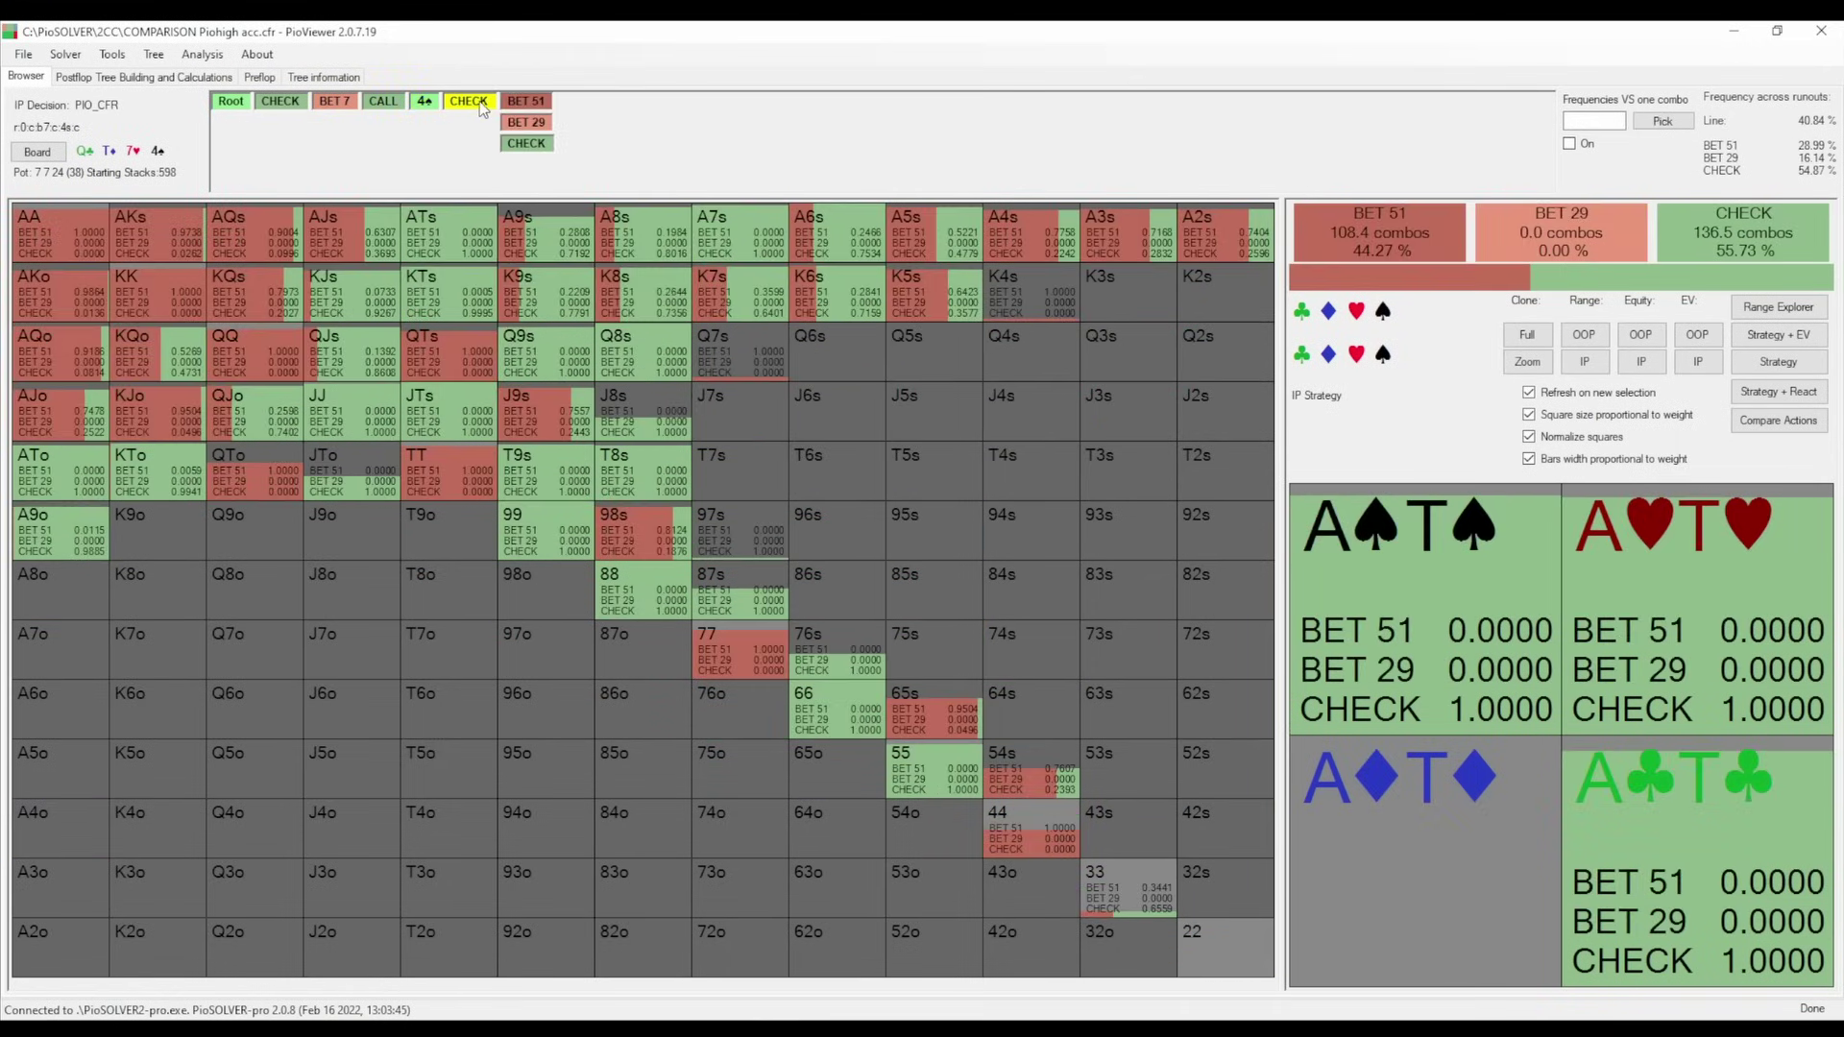
left_click(533, 103)
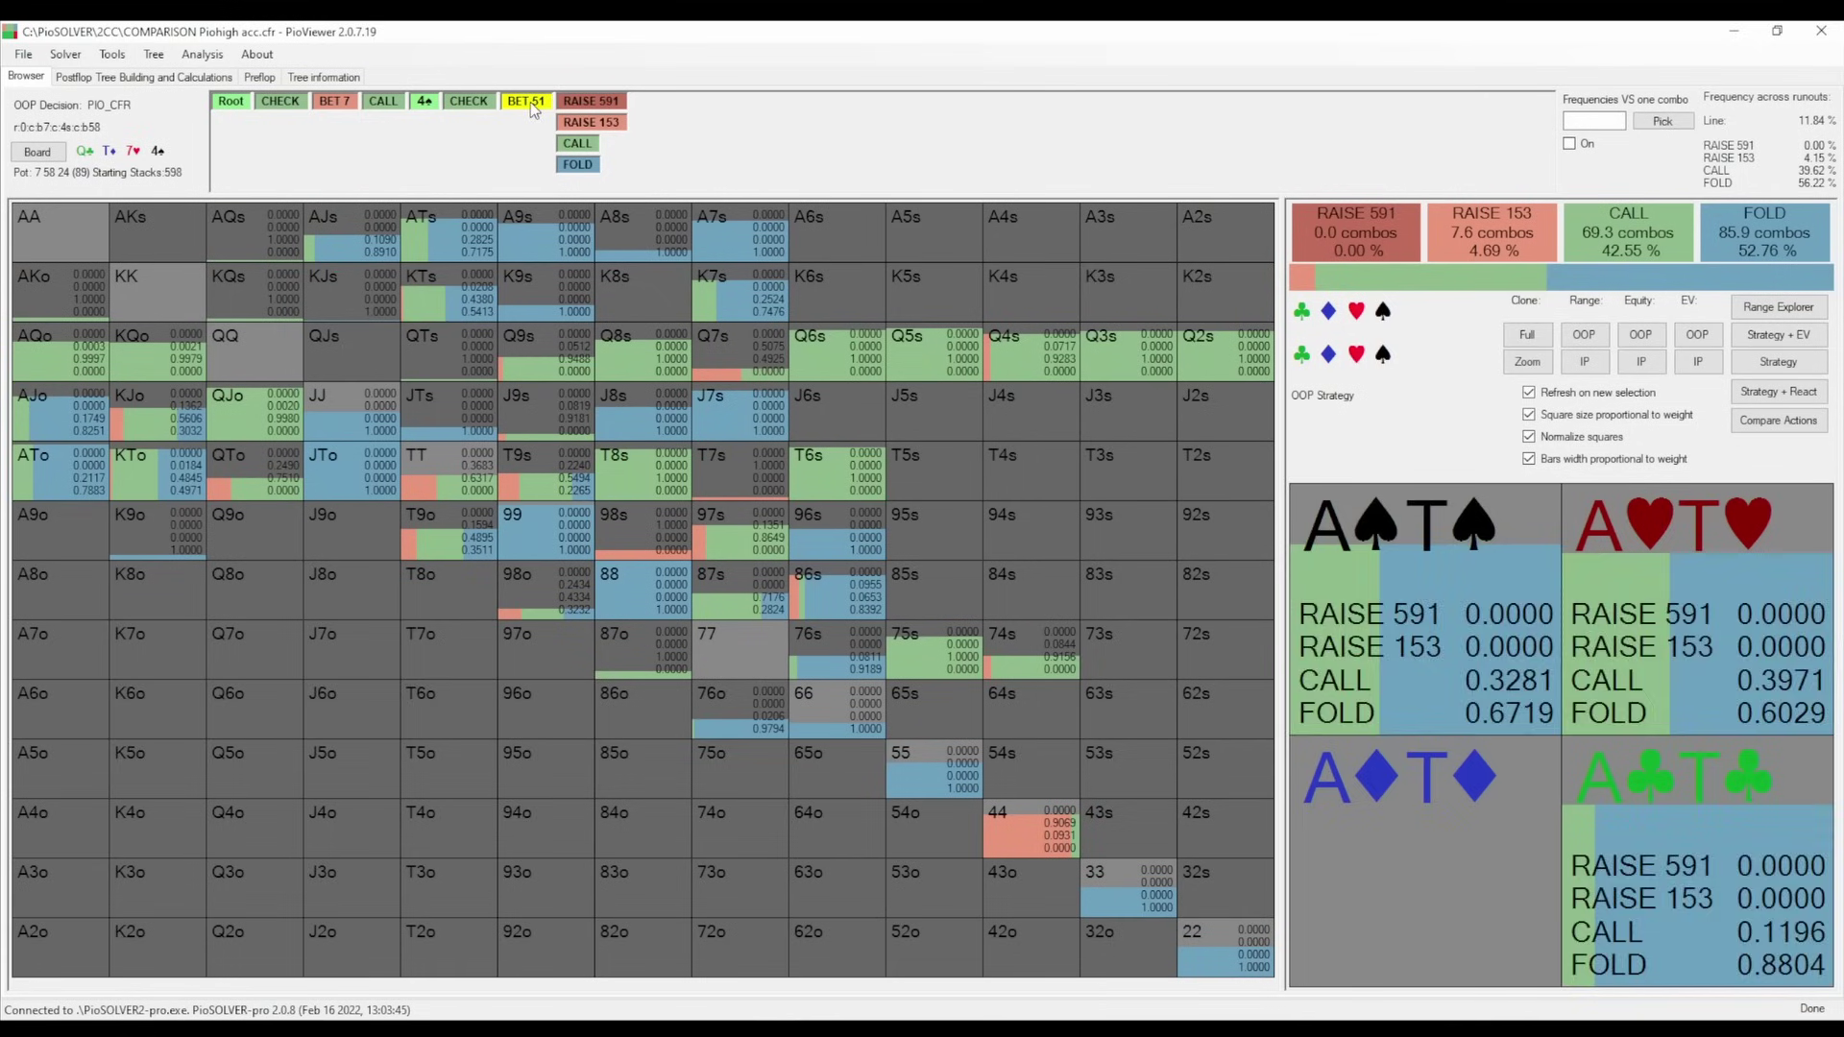
left_click(1803, 317)
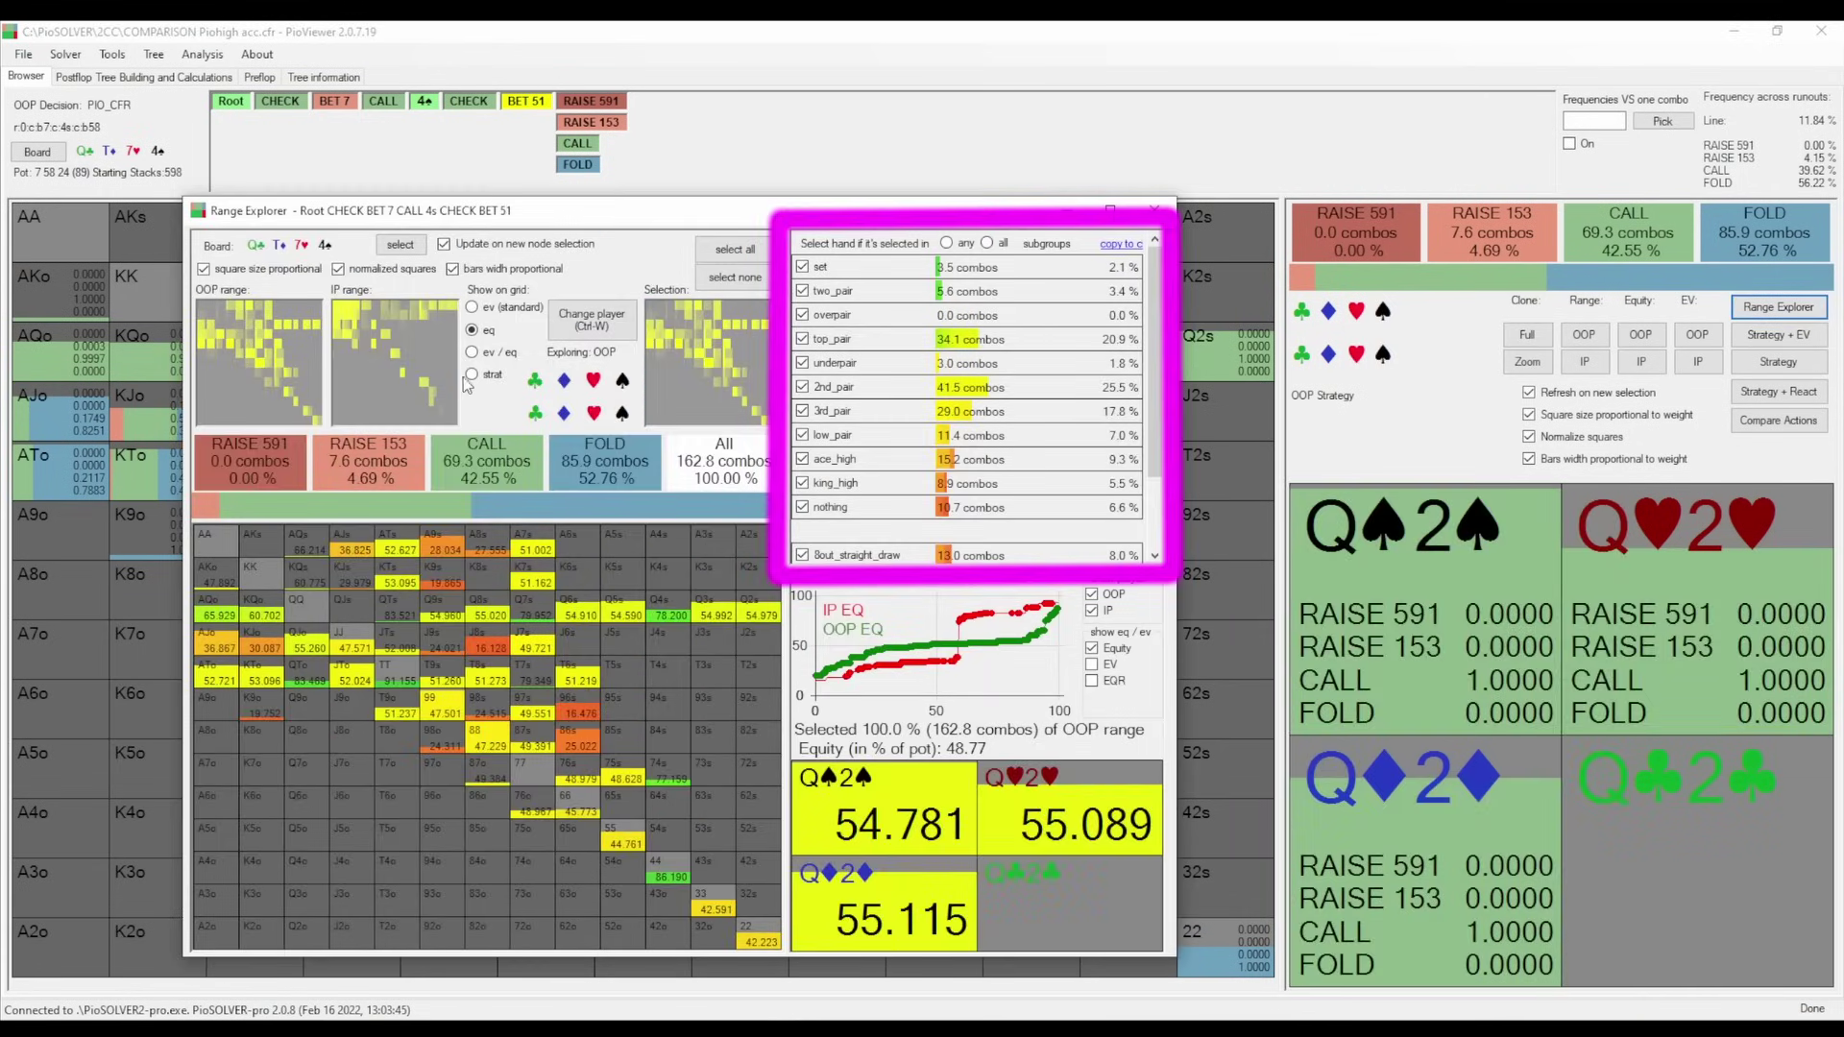
left_click(492, 376)
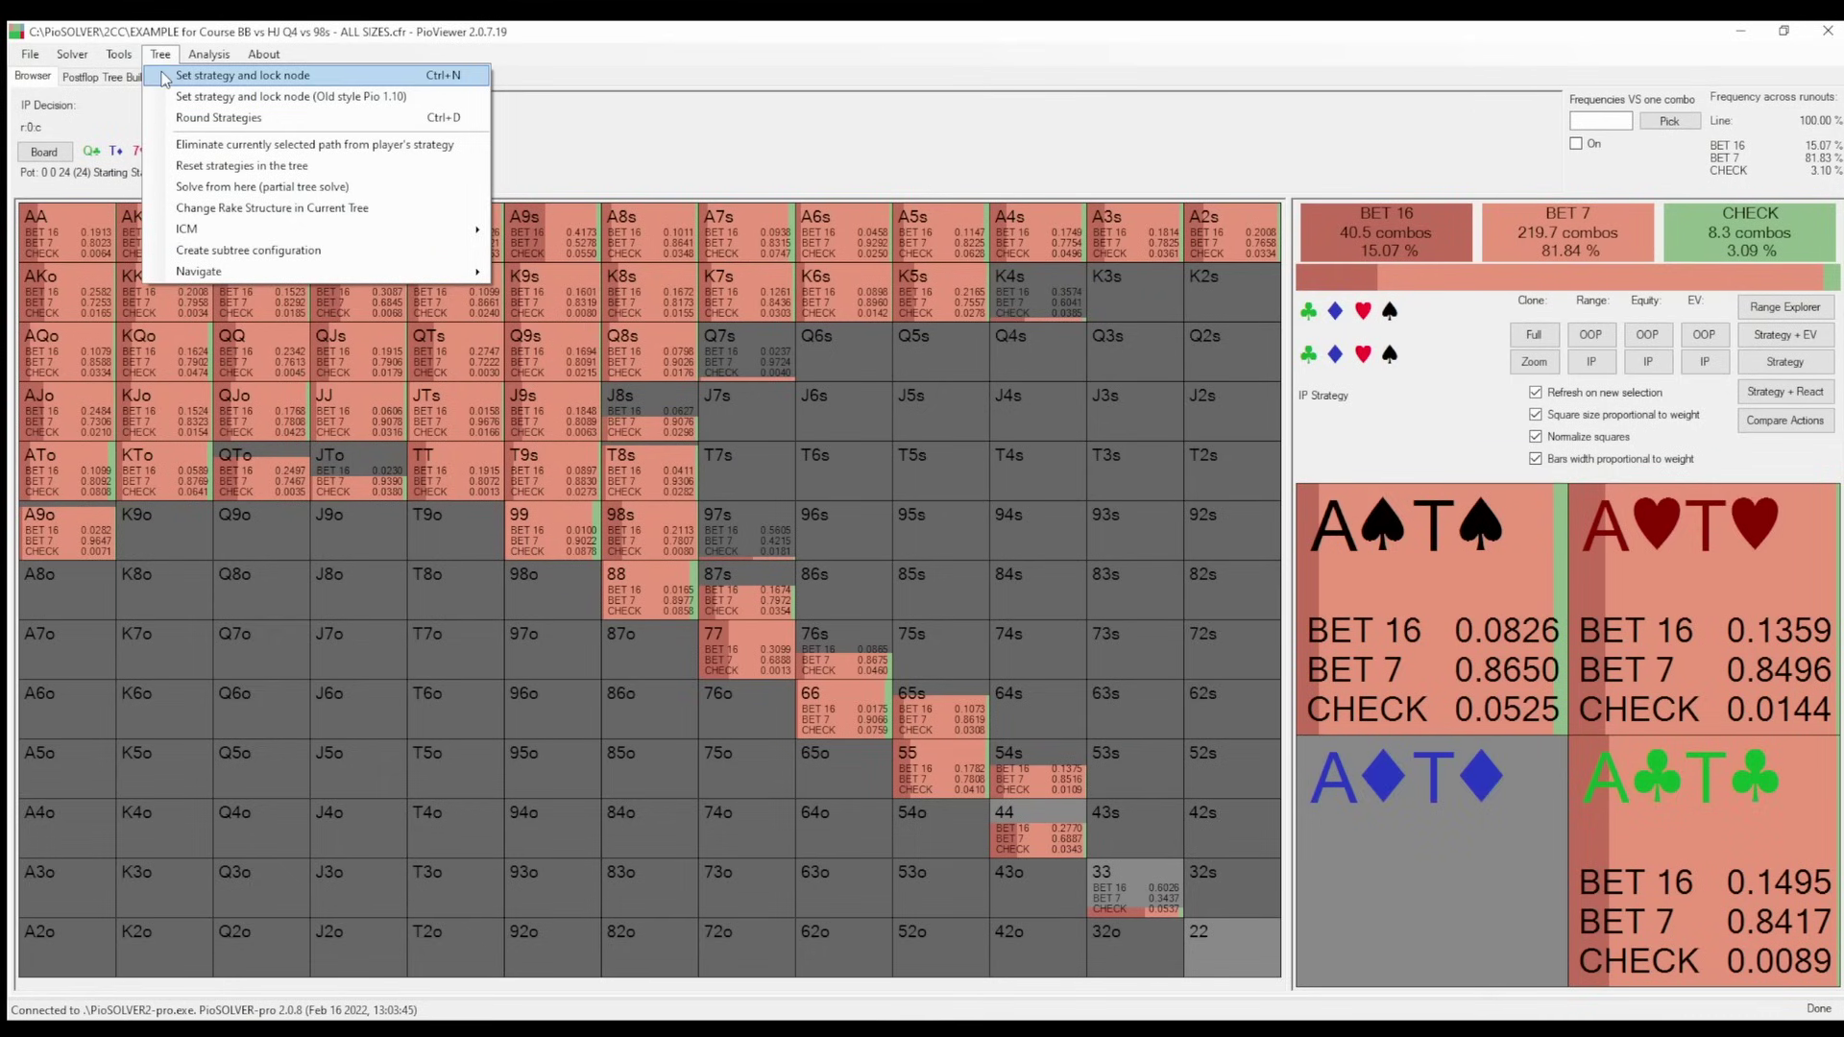
In the strategy-setting tool, raise the check frequency to about 66%.
left_click(166, 79)
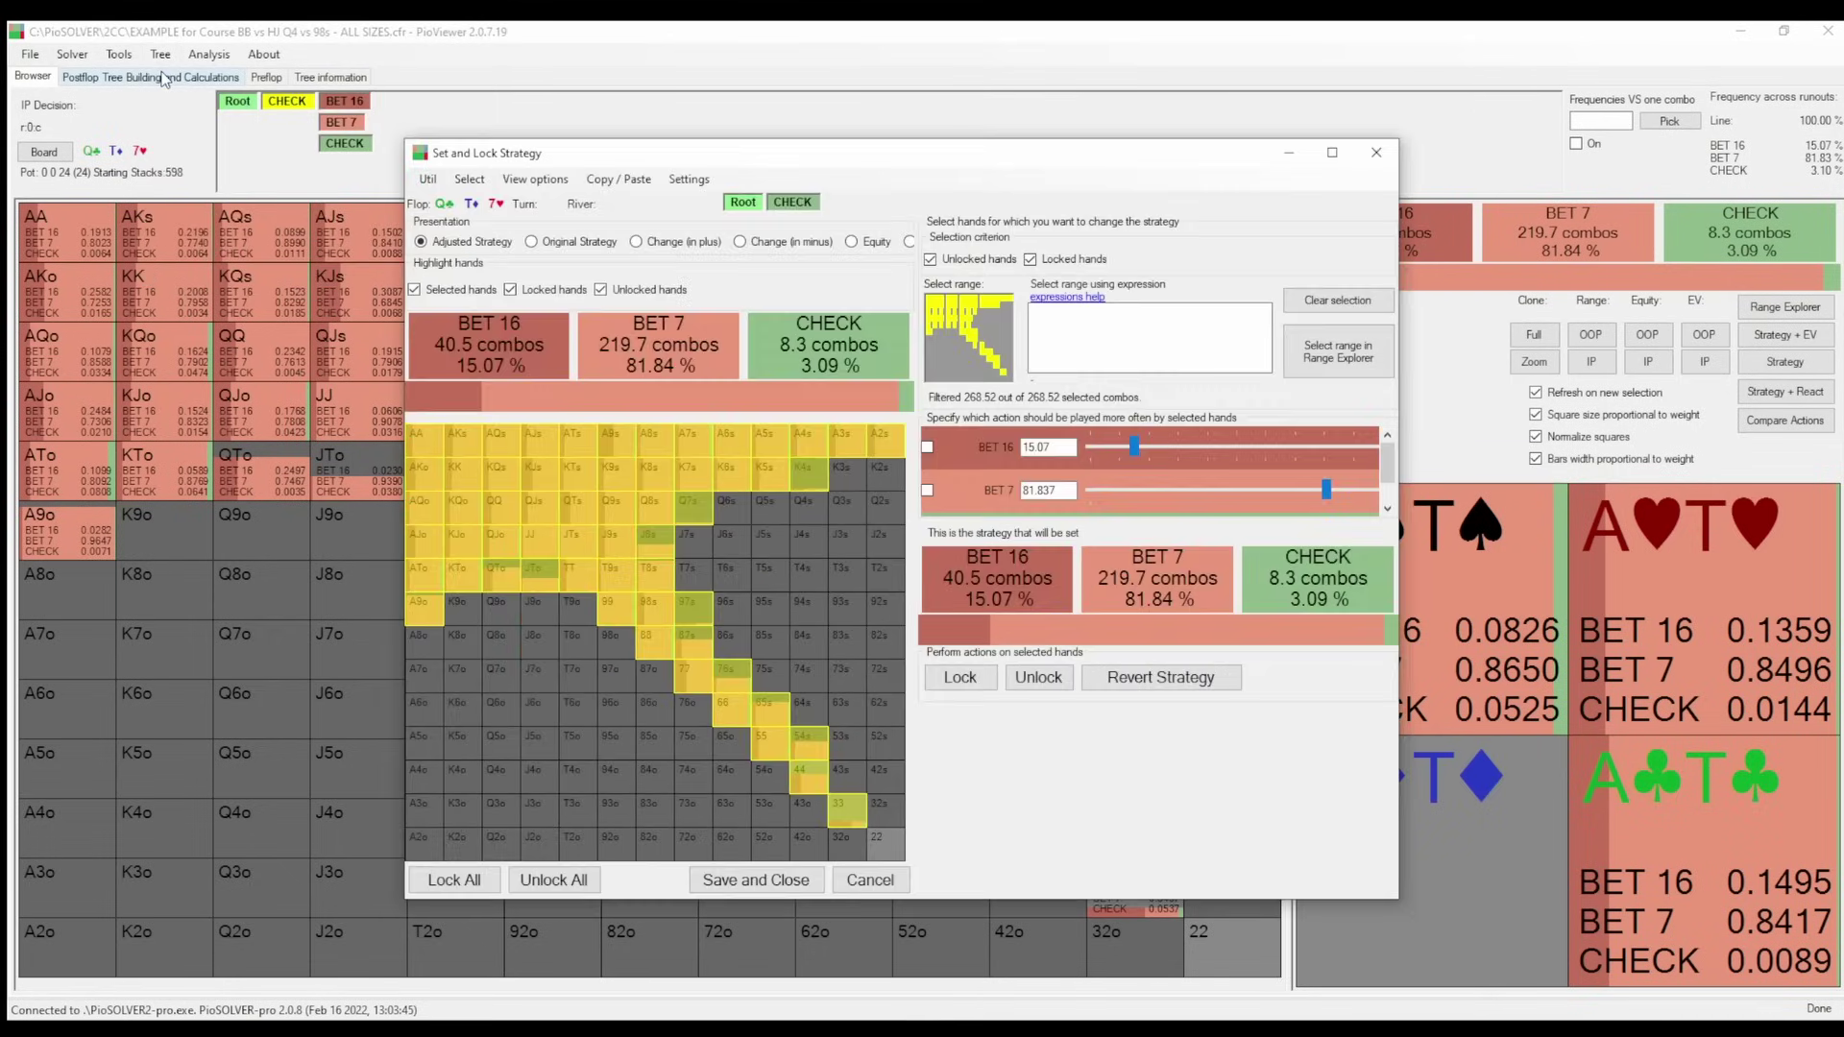
left_click_drag(1387, 459, 1317, 490)
left_click_drag(1098, 494, 1298, 503)
Lock the 10.5-bet response so pocket pairs 88 to 55 and AKo call instead of fold.
left_click(960, 677)
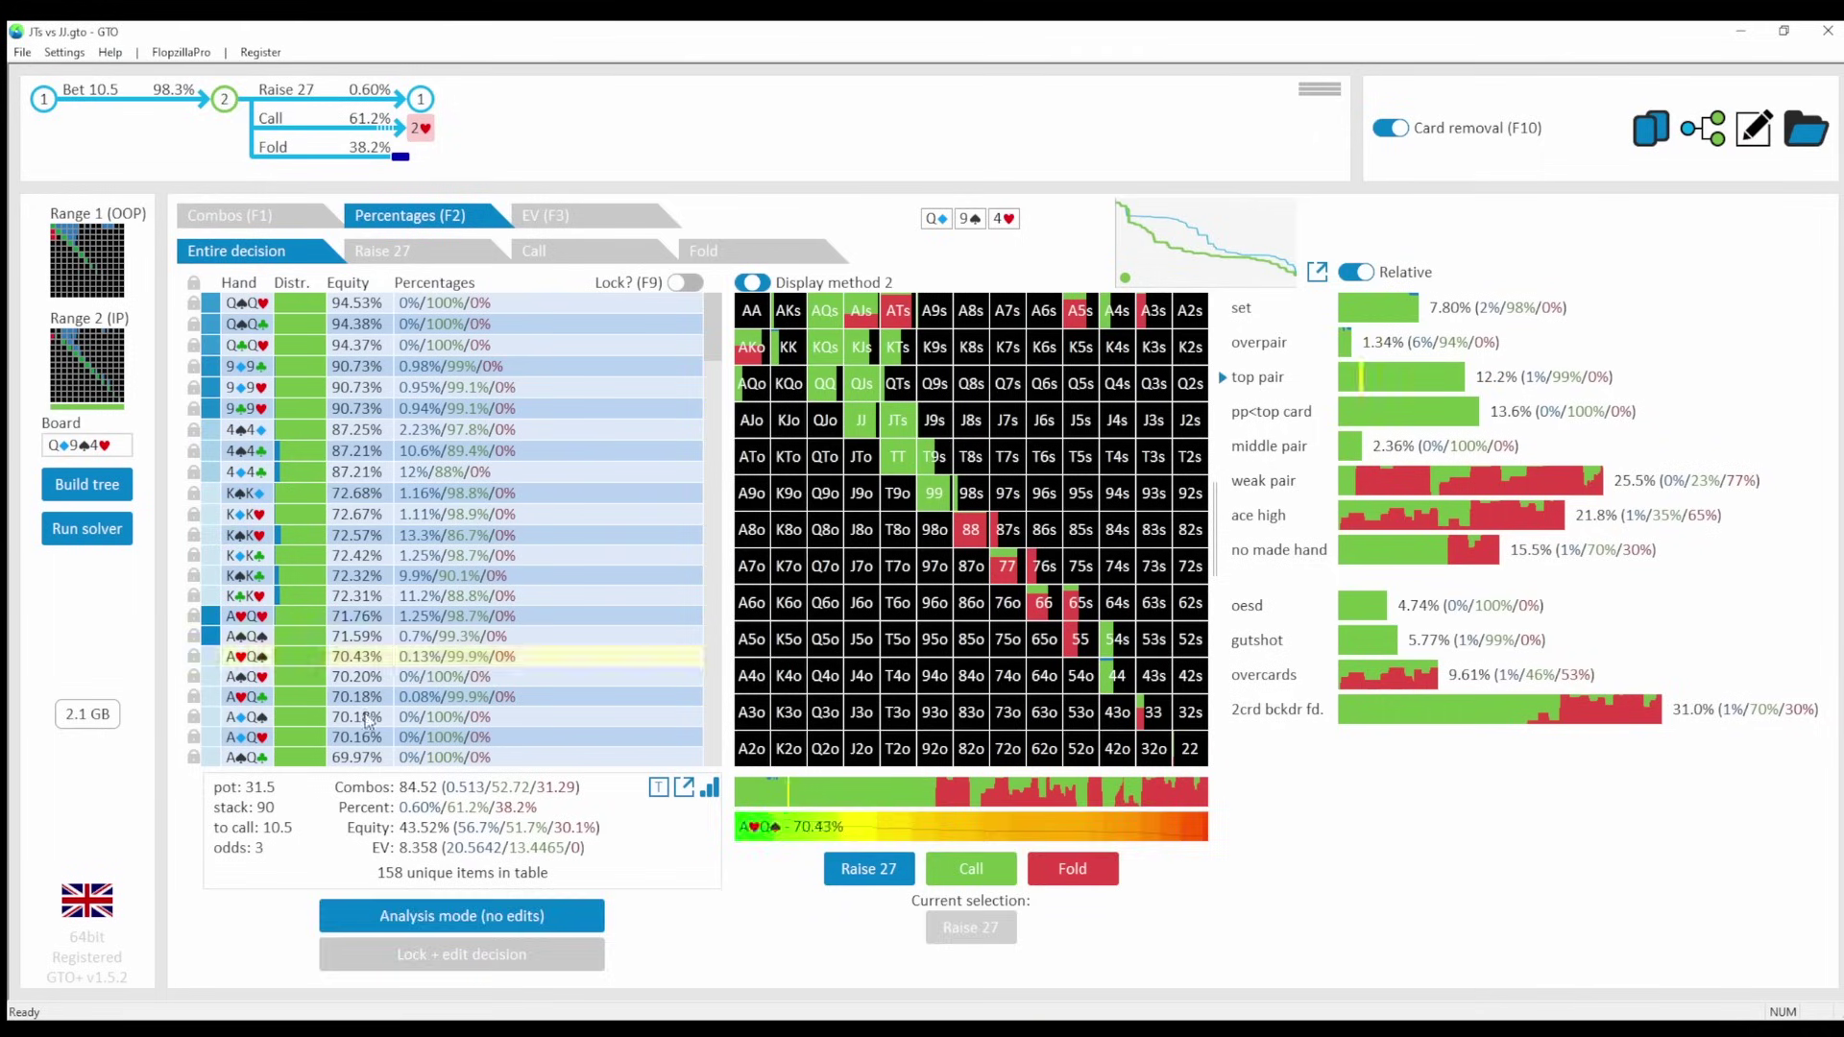
left_click(967, 872)
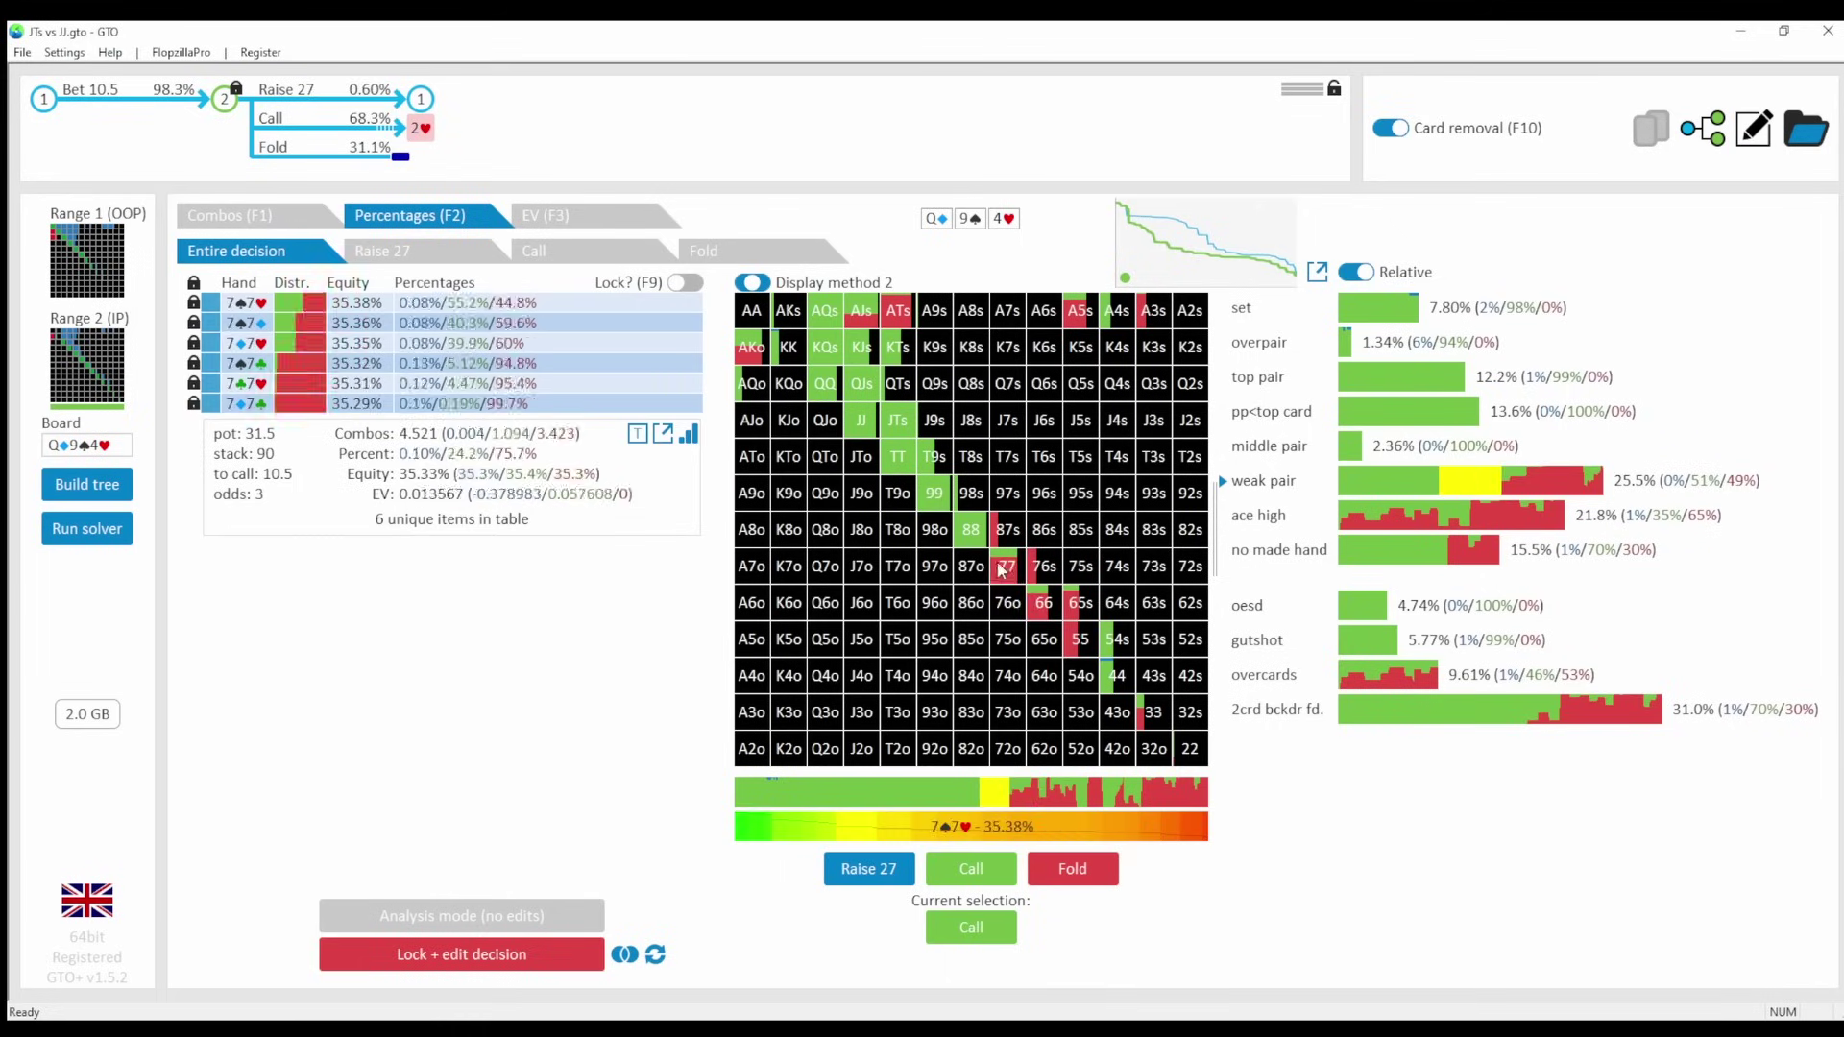
left_click_drag(971, 529, 1092, 653)
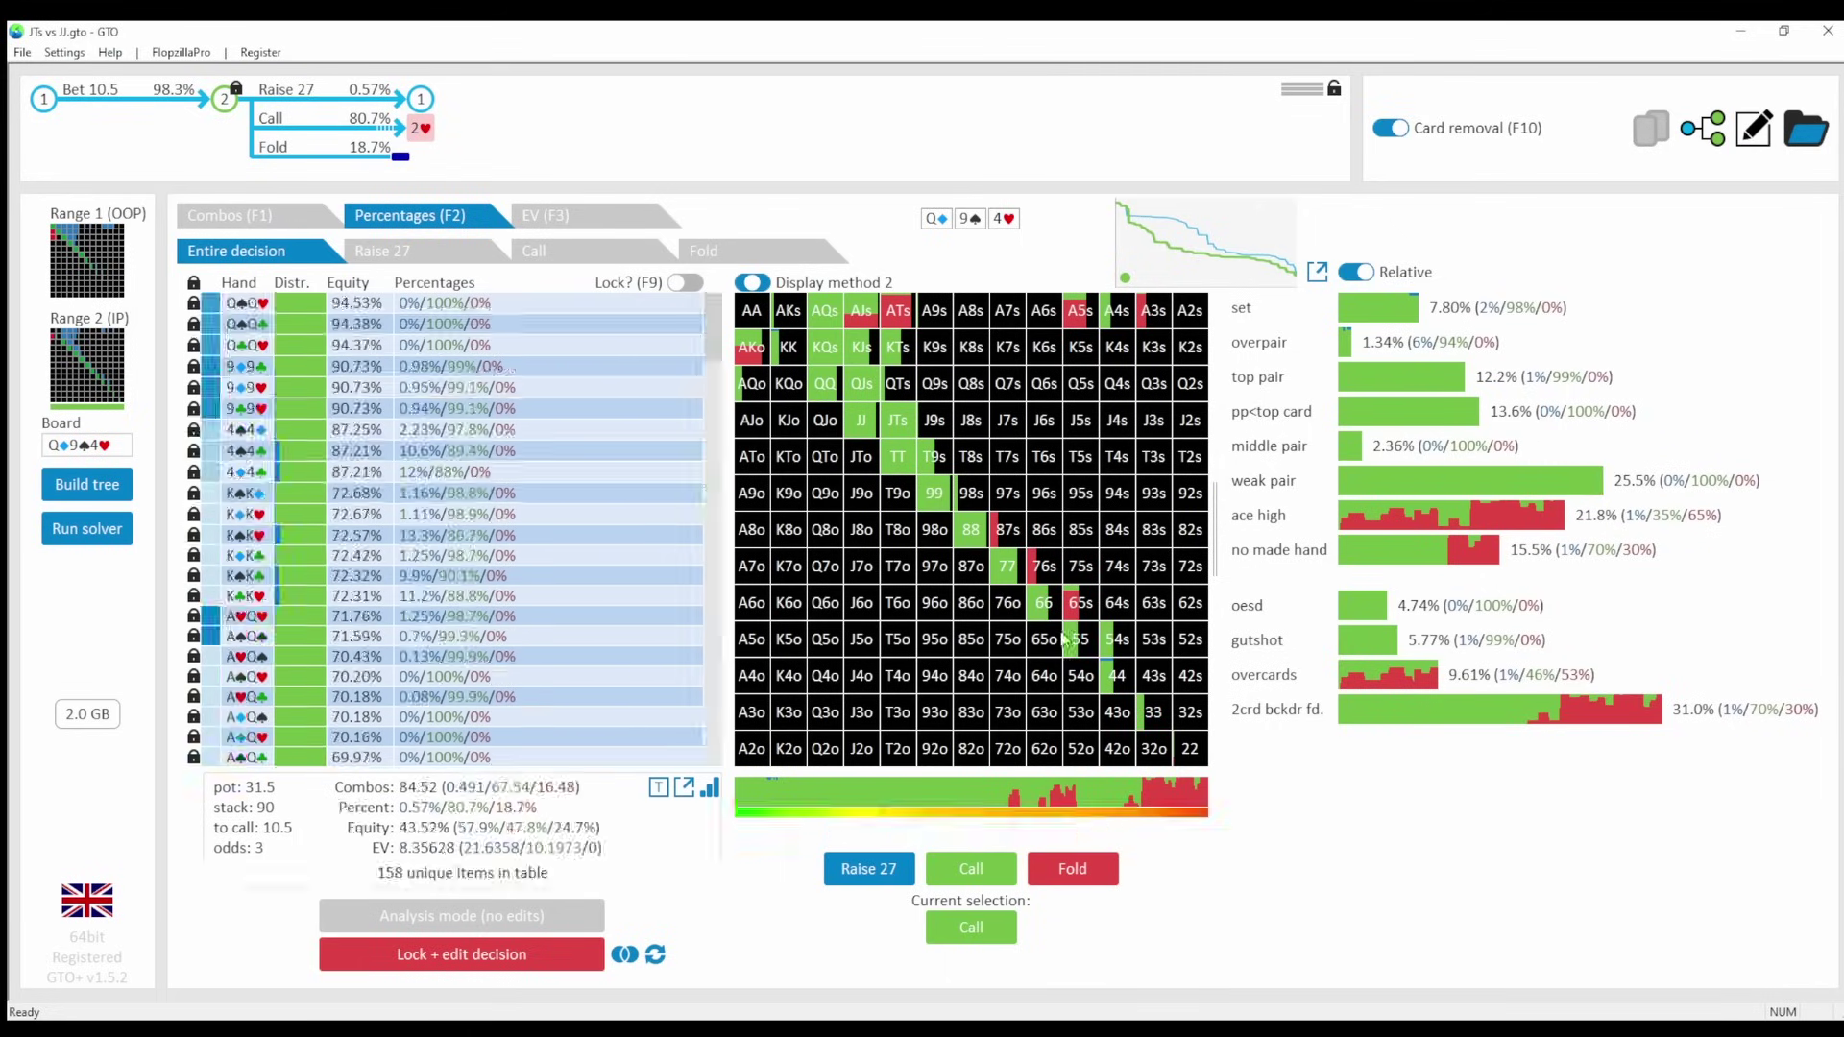
left_click(755, 353)
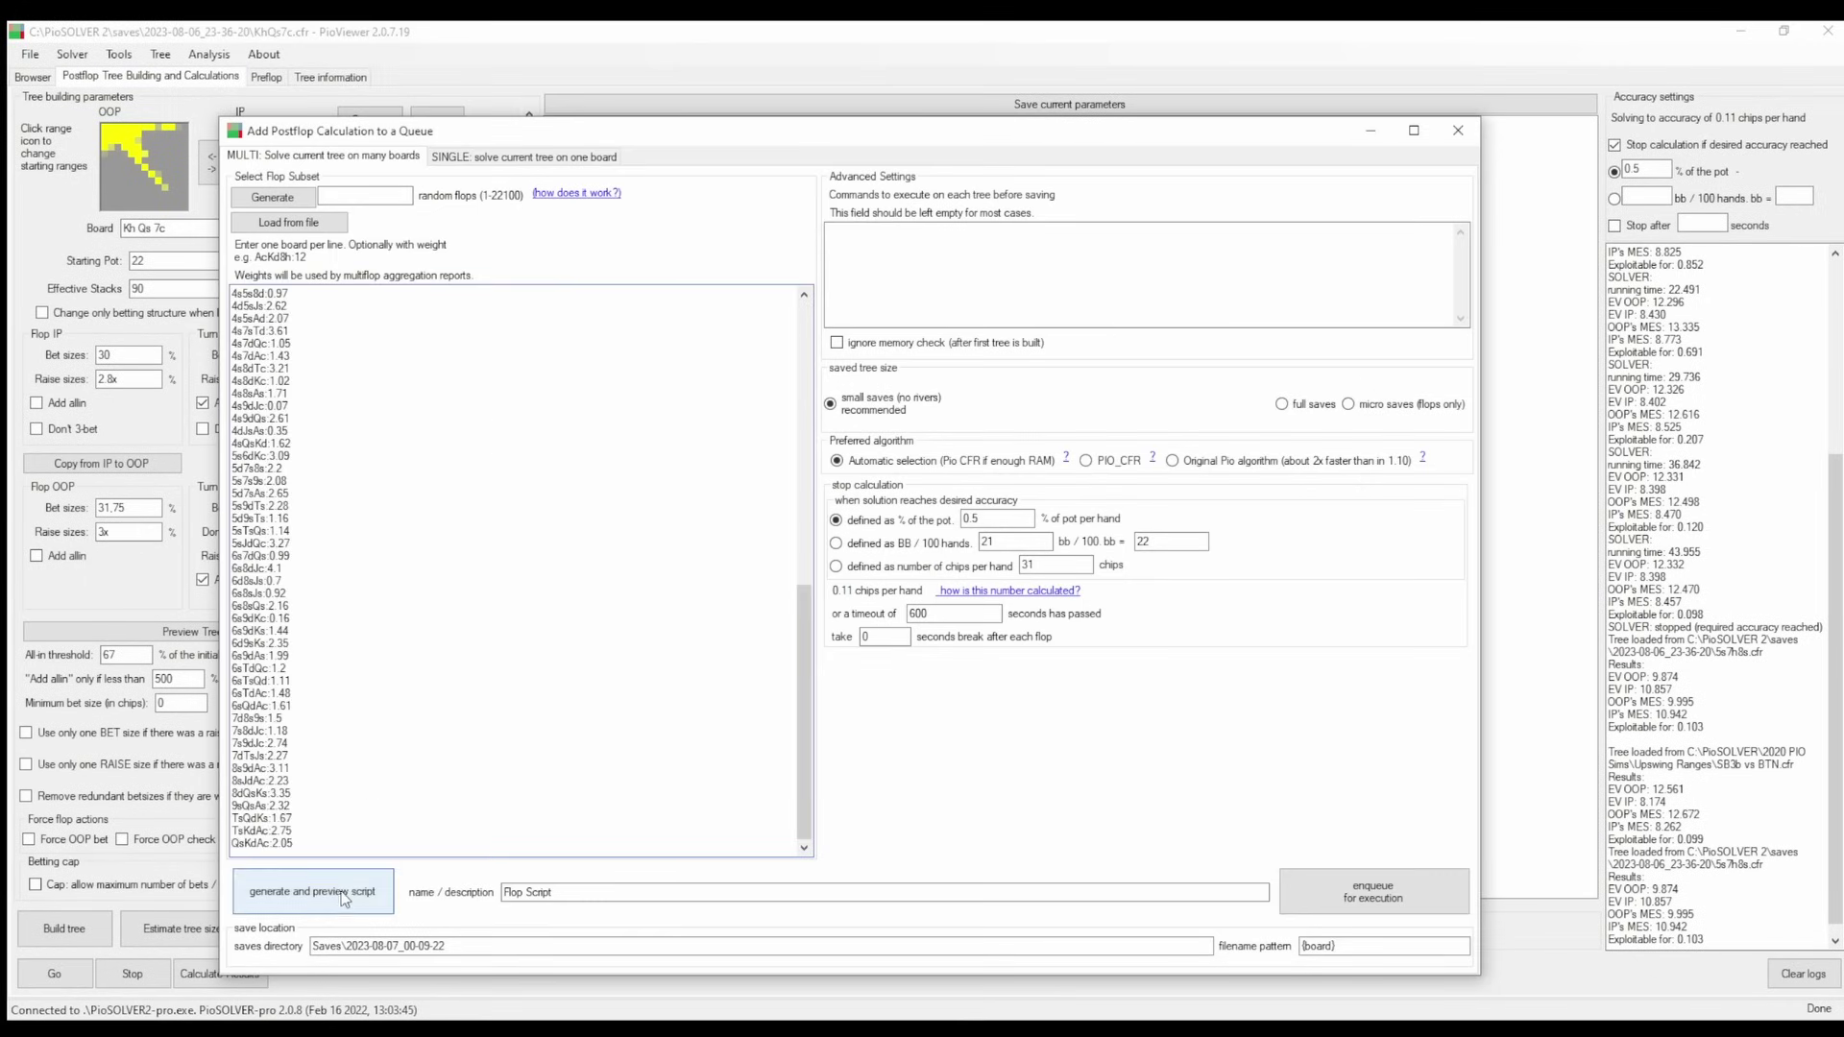
Generate the multi-flop script and run it on every listed flop.
left_click(344, 900)
left_click(1107, 387)
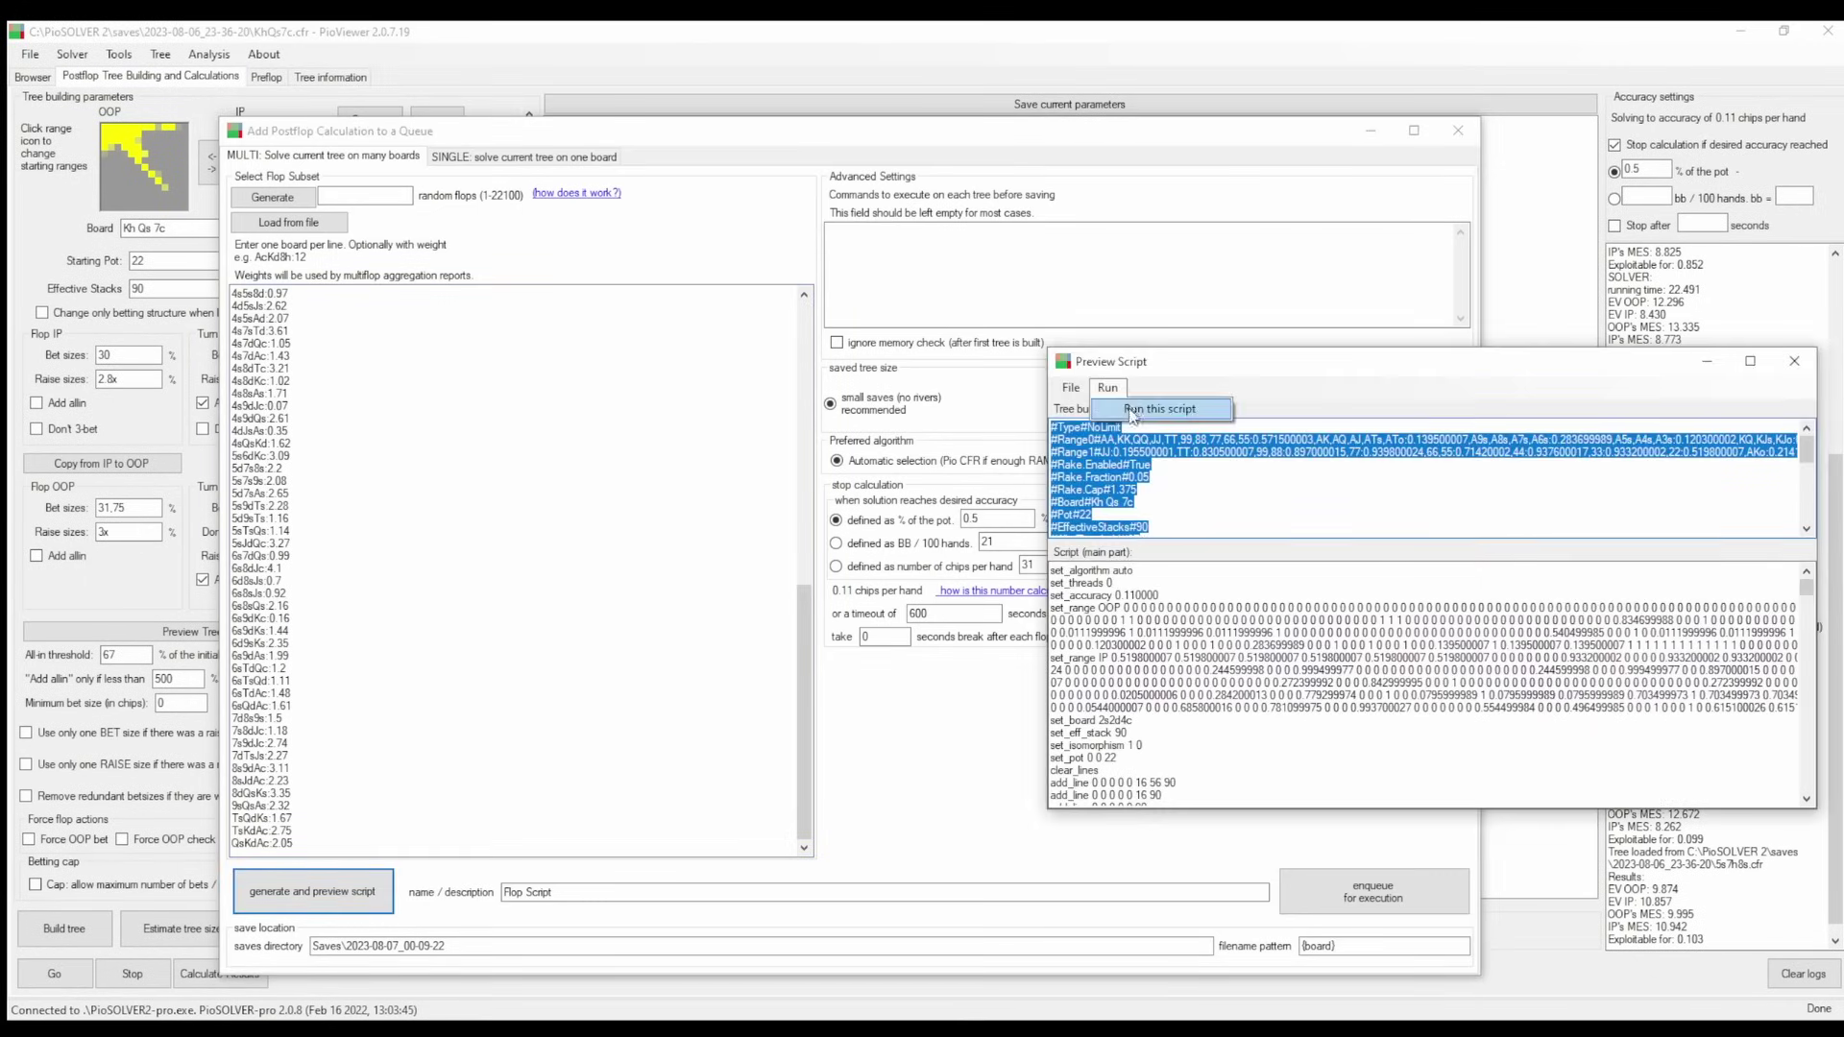
left_click(1133, 409)
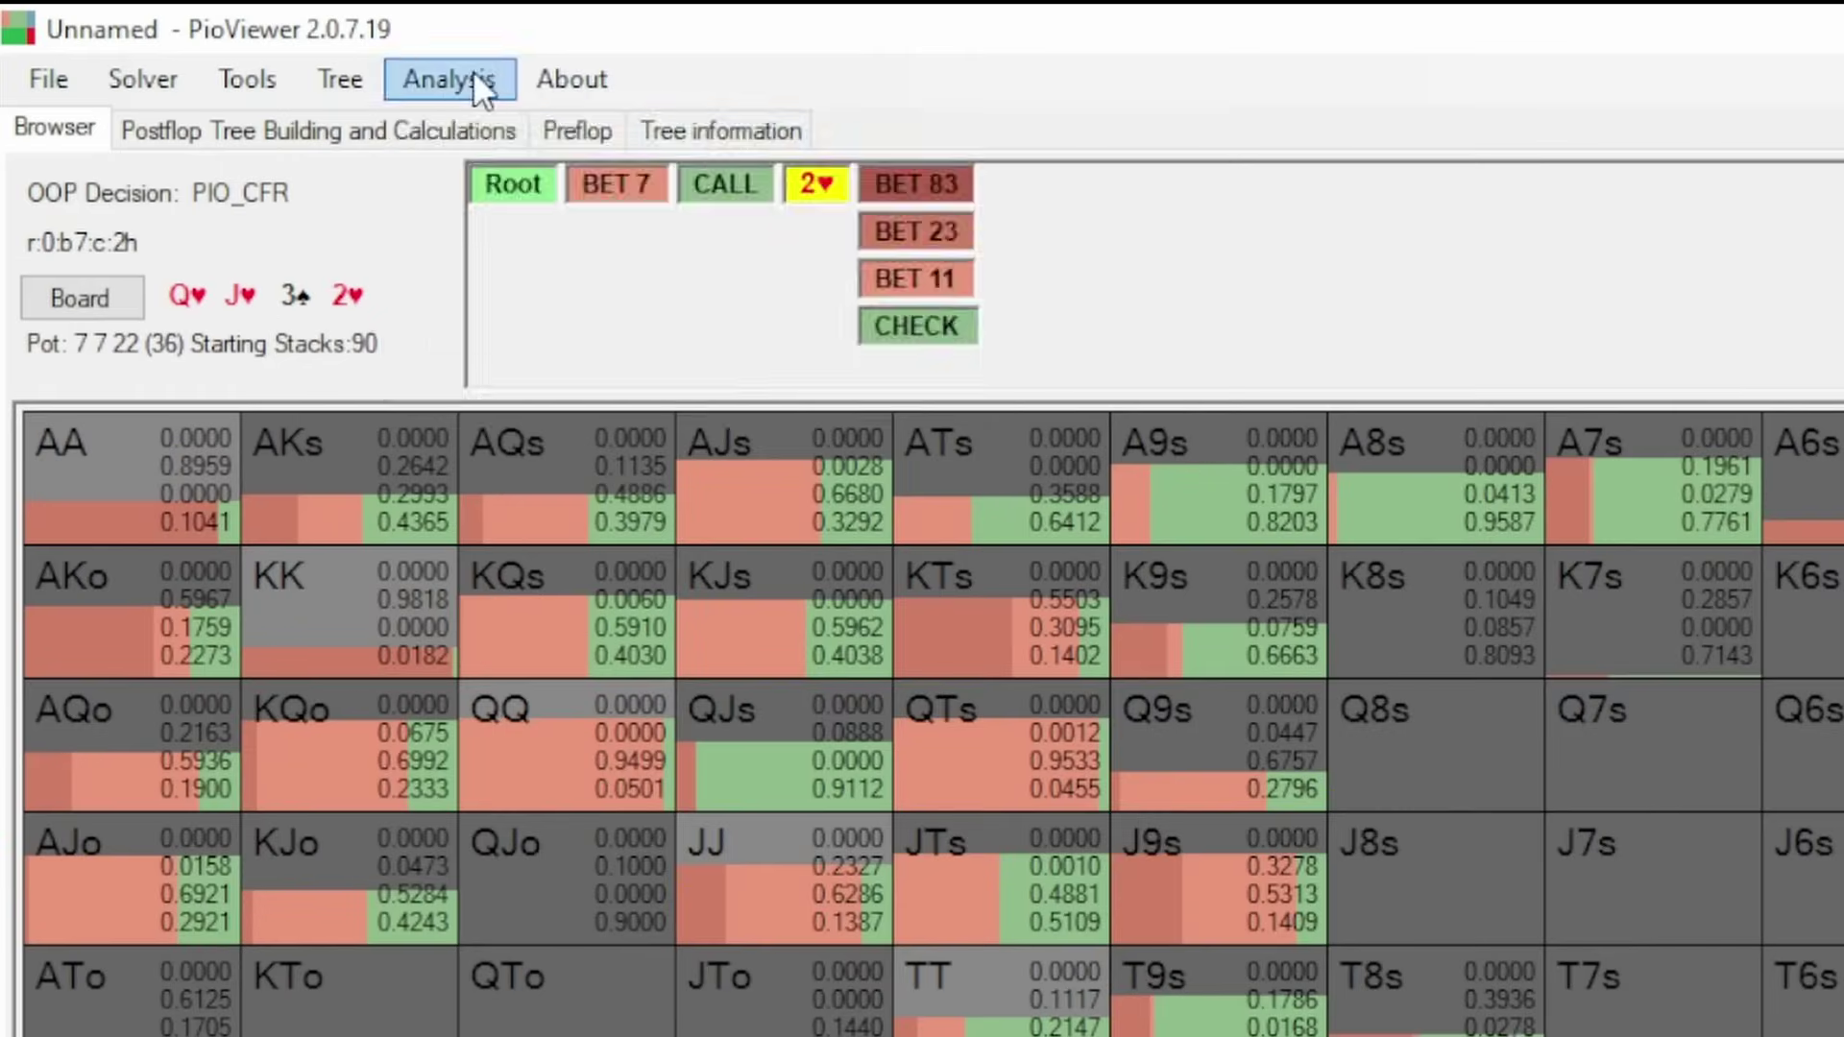
Create a flops aggregation report grouping both players' values, then open report.csv.
left_click(207, 53)
left_click(533, 129)
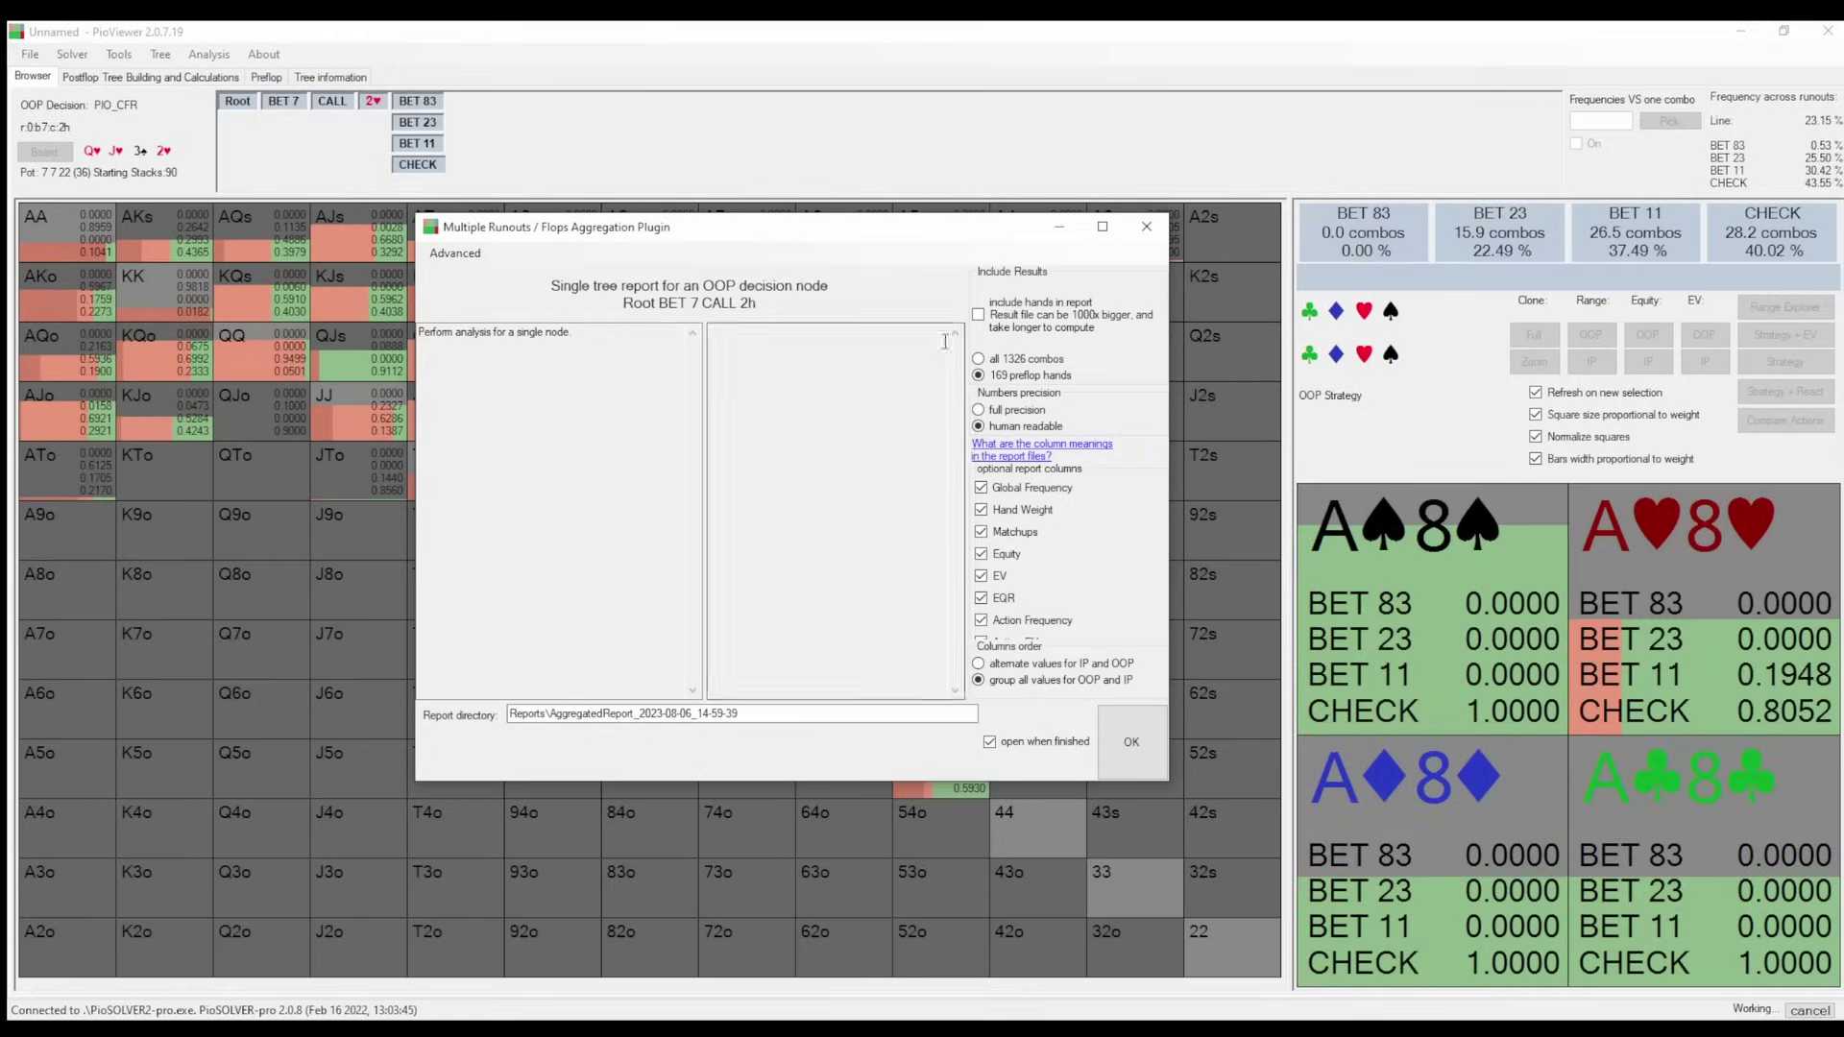
left_click(978, 680)
left_click(1131, 742)
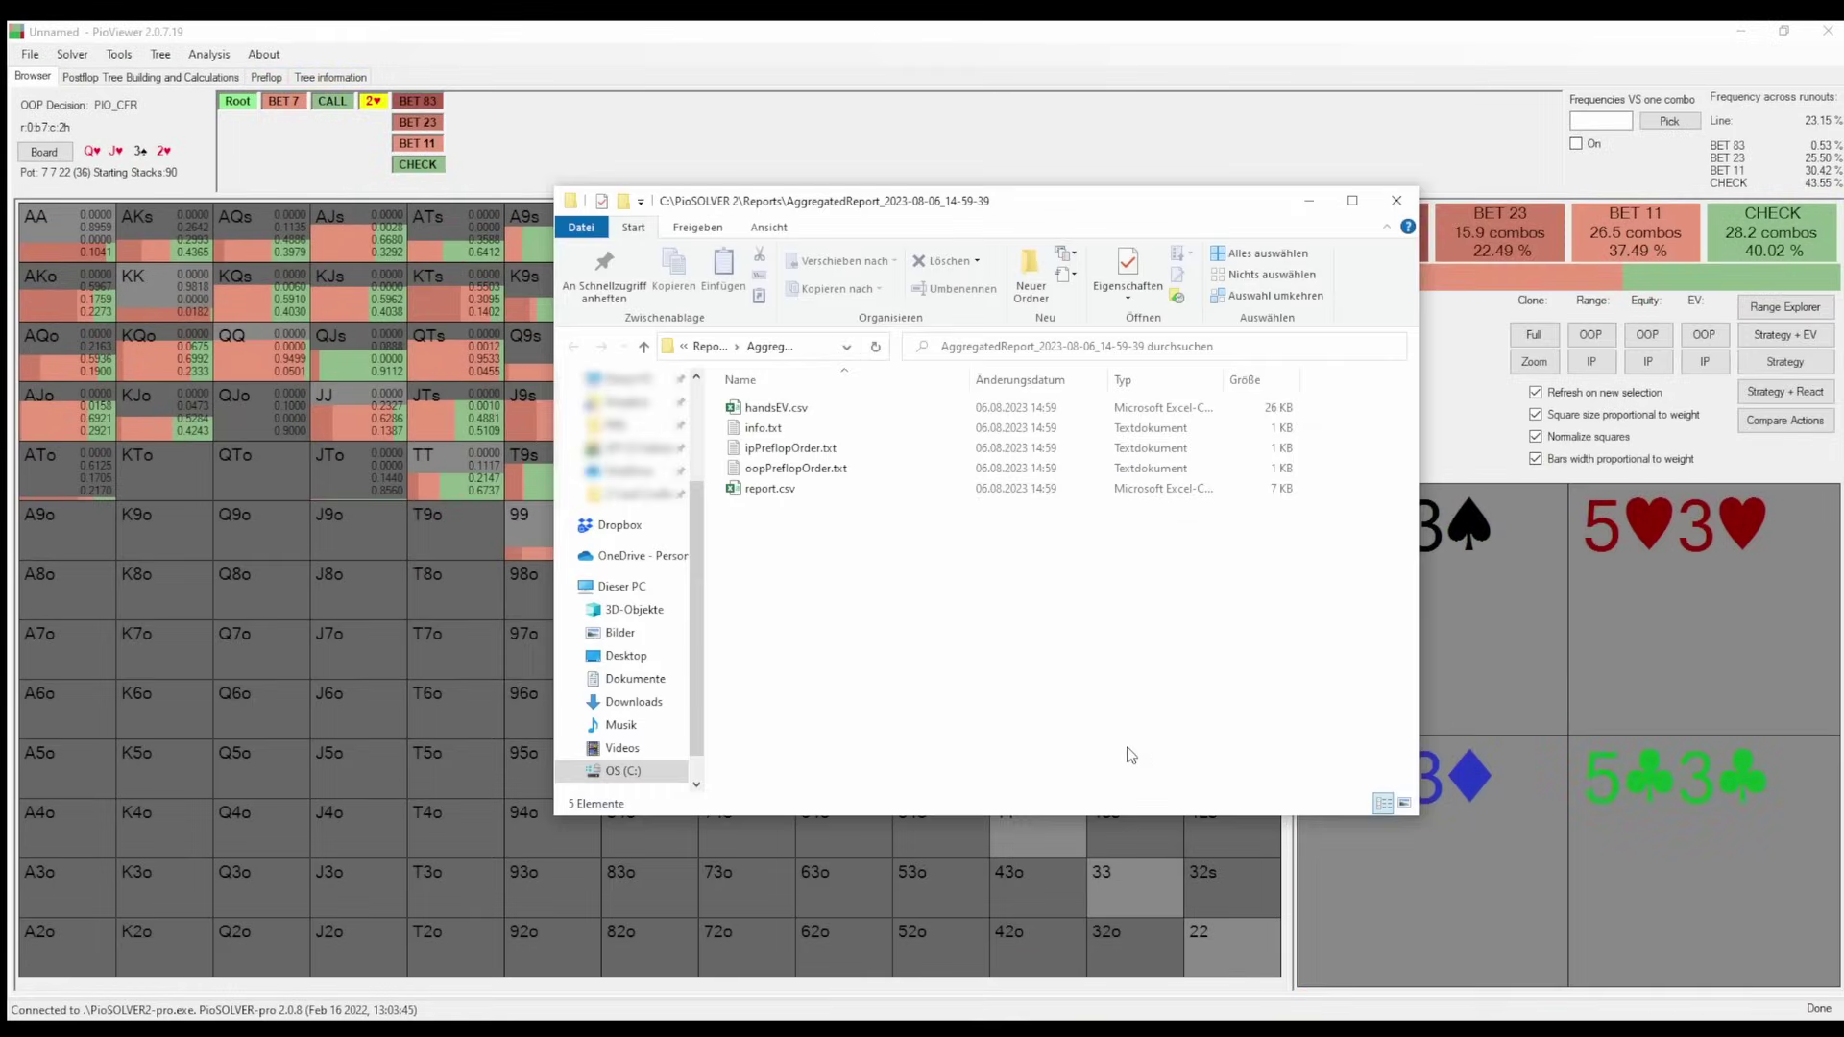
double_click(799, 491)
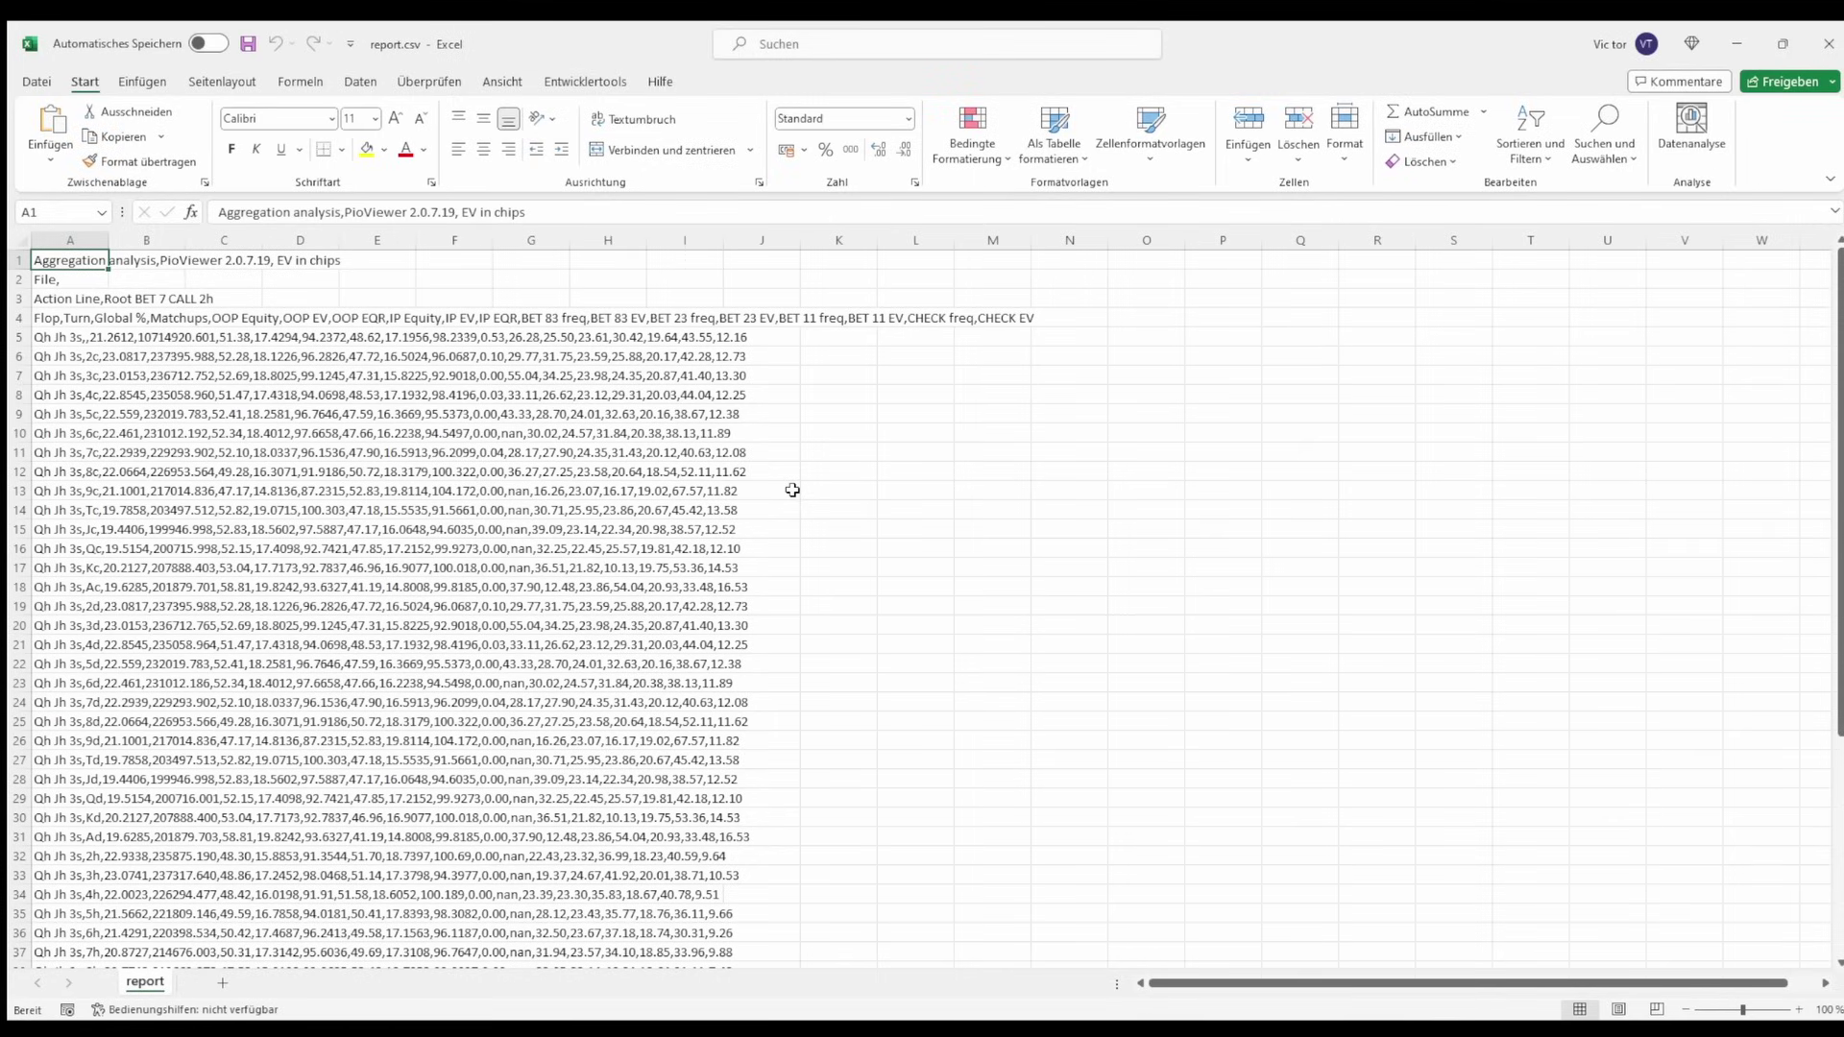
Split column A of report.csv into separate columns with Text to Columns.
left_click(70, 240)
left_click(360, 82)
left_click(1144, 134)
left_click(1052, 619)
left_click(1052, 619)
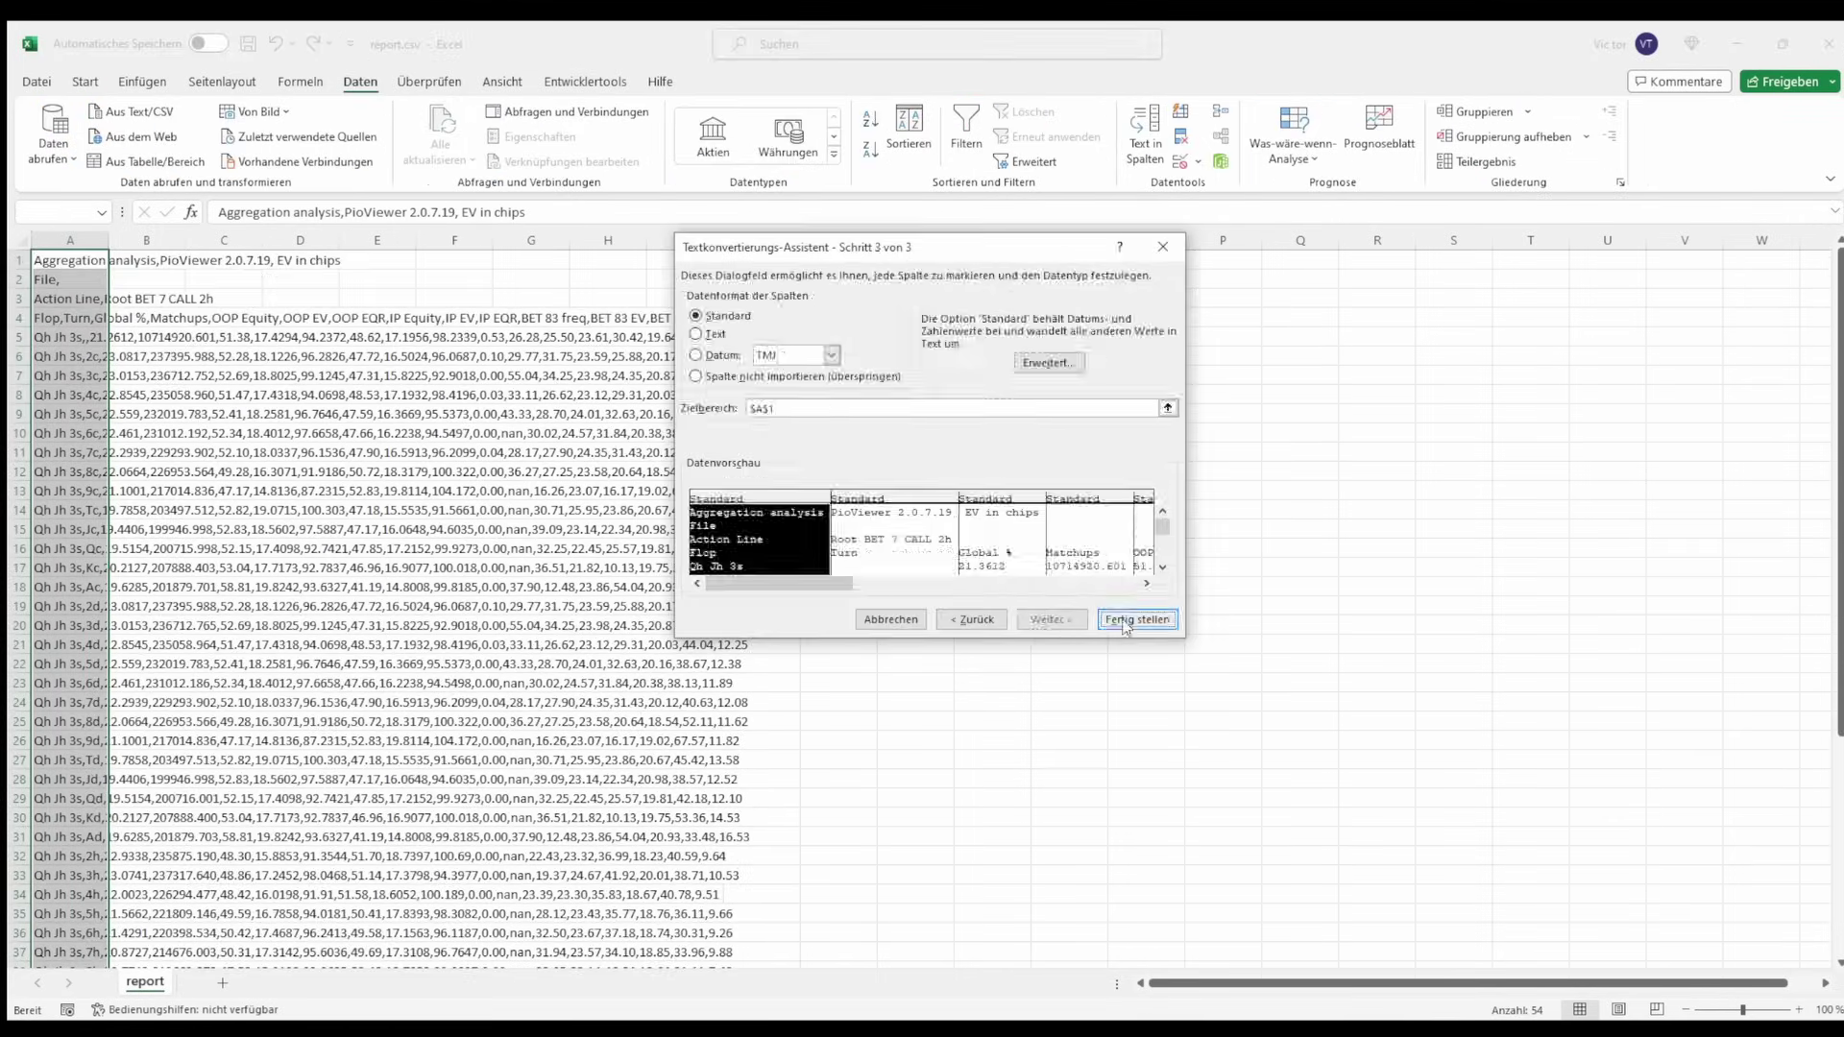
left_click(1124, 619)
Inspect the Global %, OOP Equity (E6) and OOP EV (F6) values in row 6.
left_click(159, 358)
left_click(423, 357)
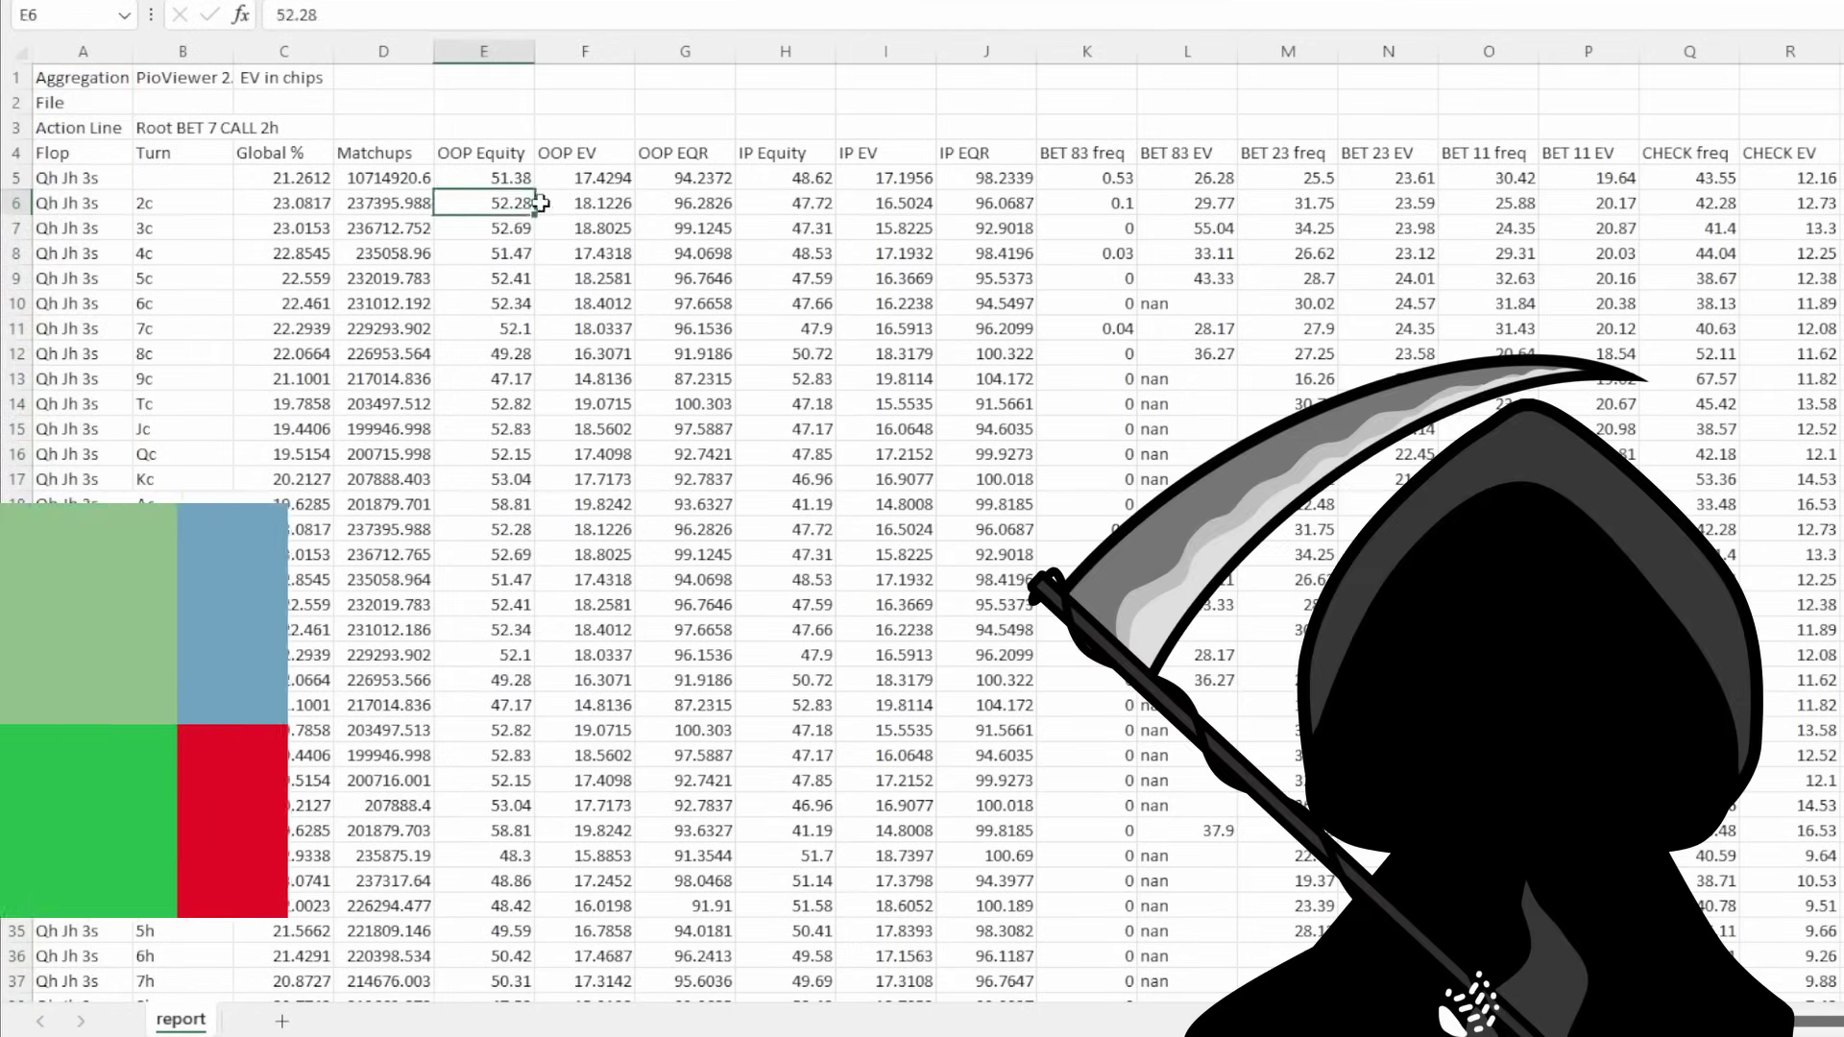
left_click(605, 202)
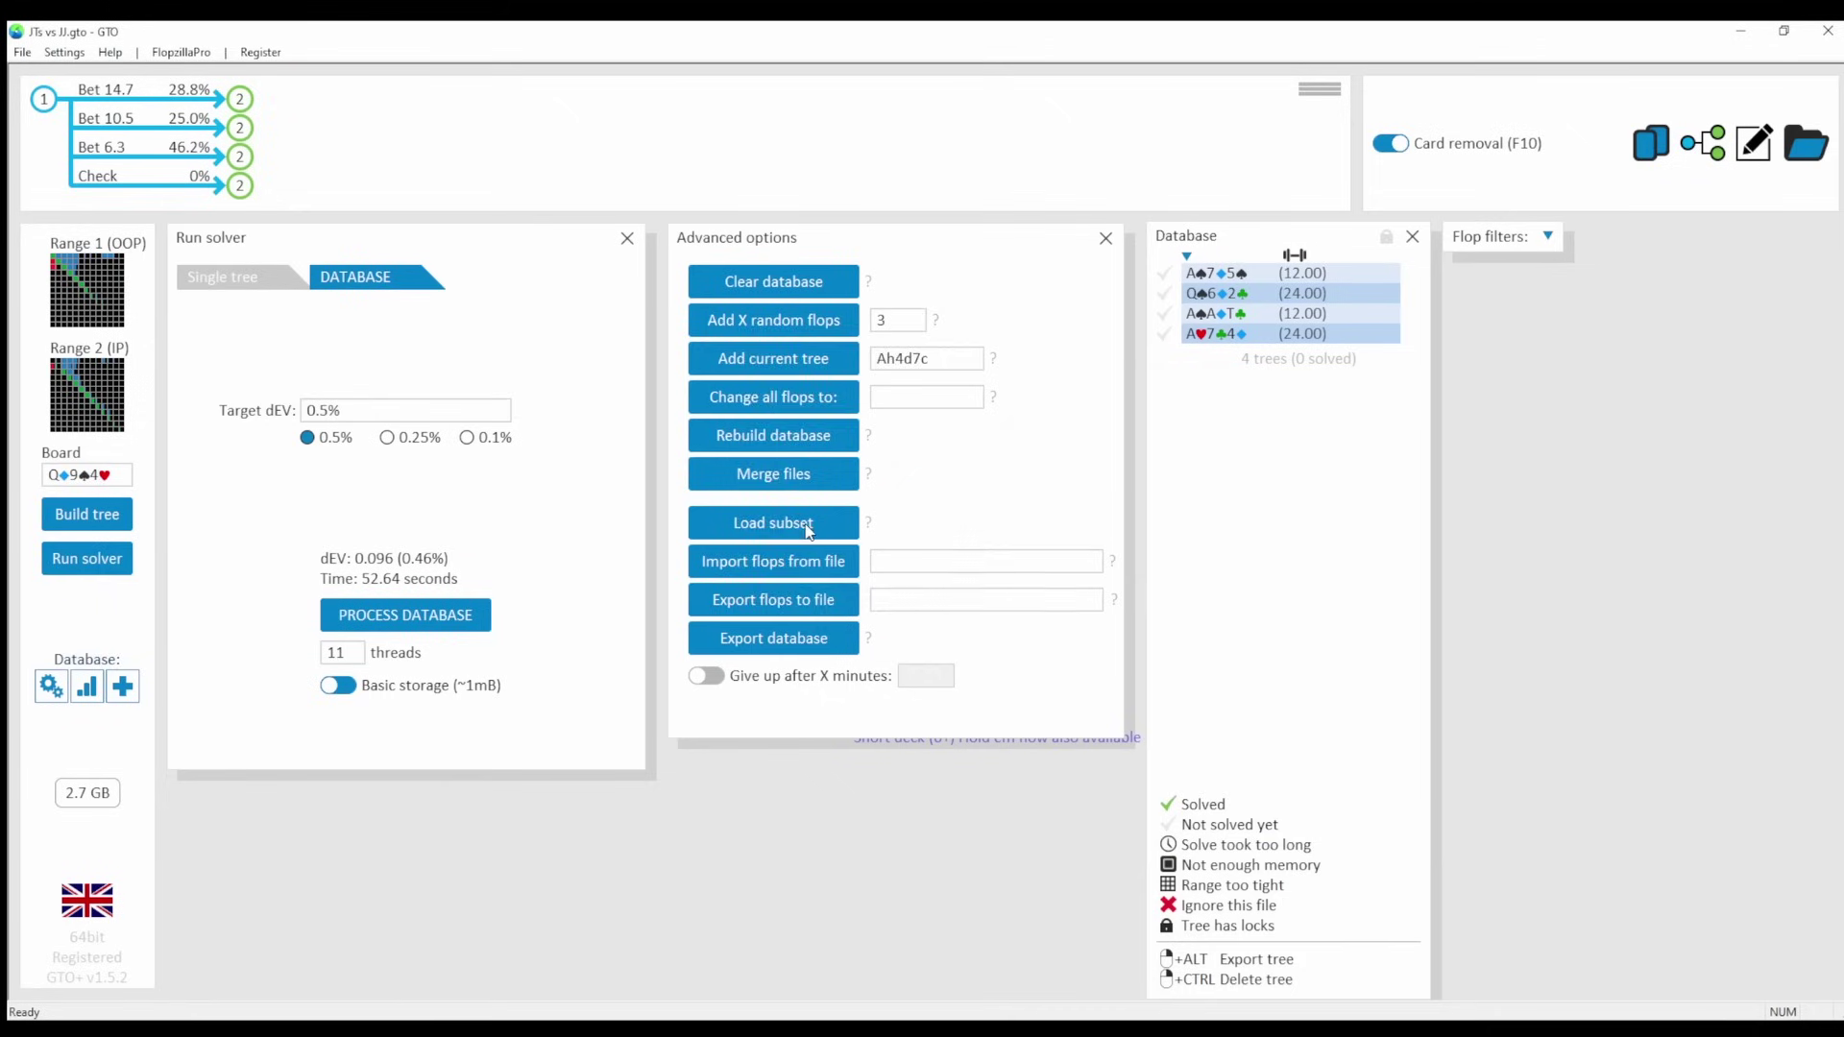
Load the 15-flop subset into the database and process all its trees.
left_click(804, 529)
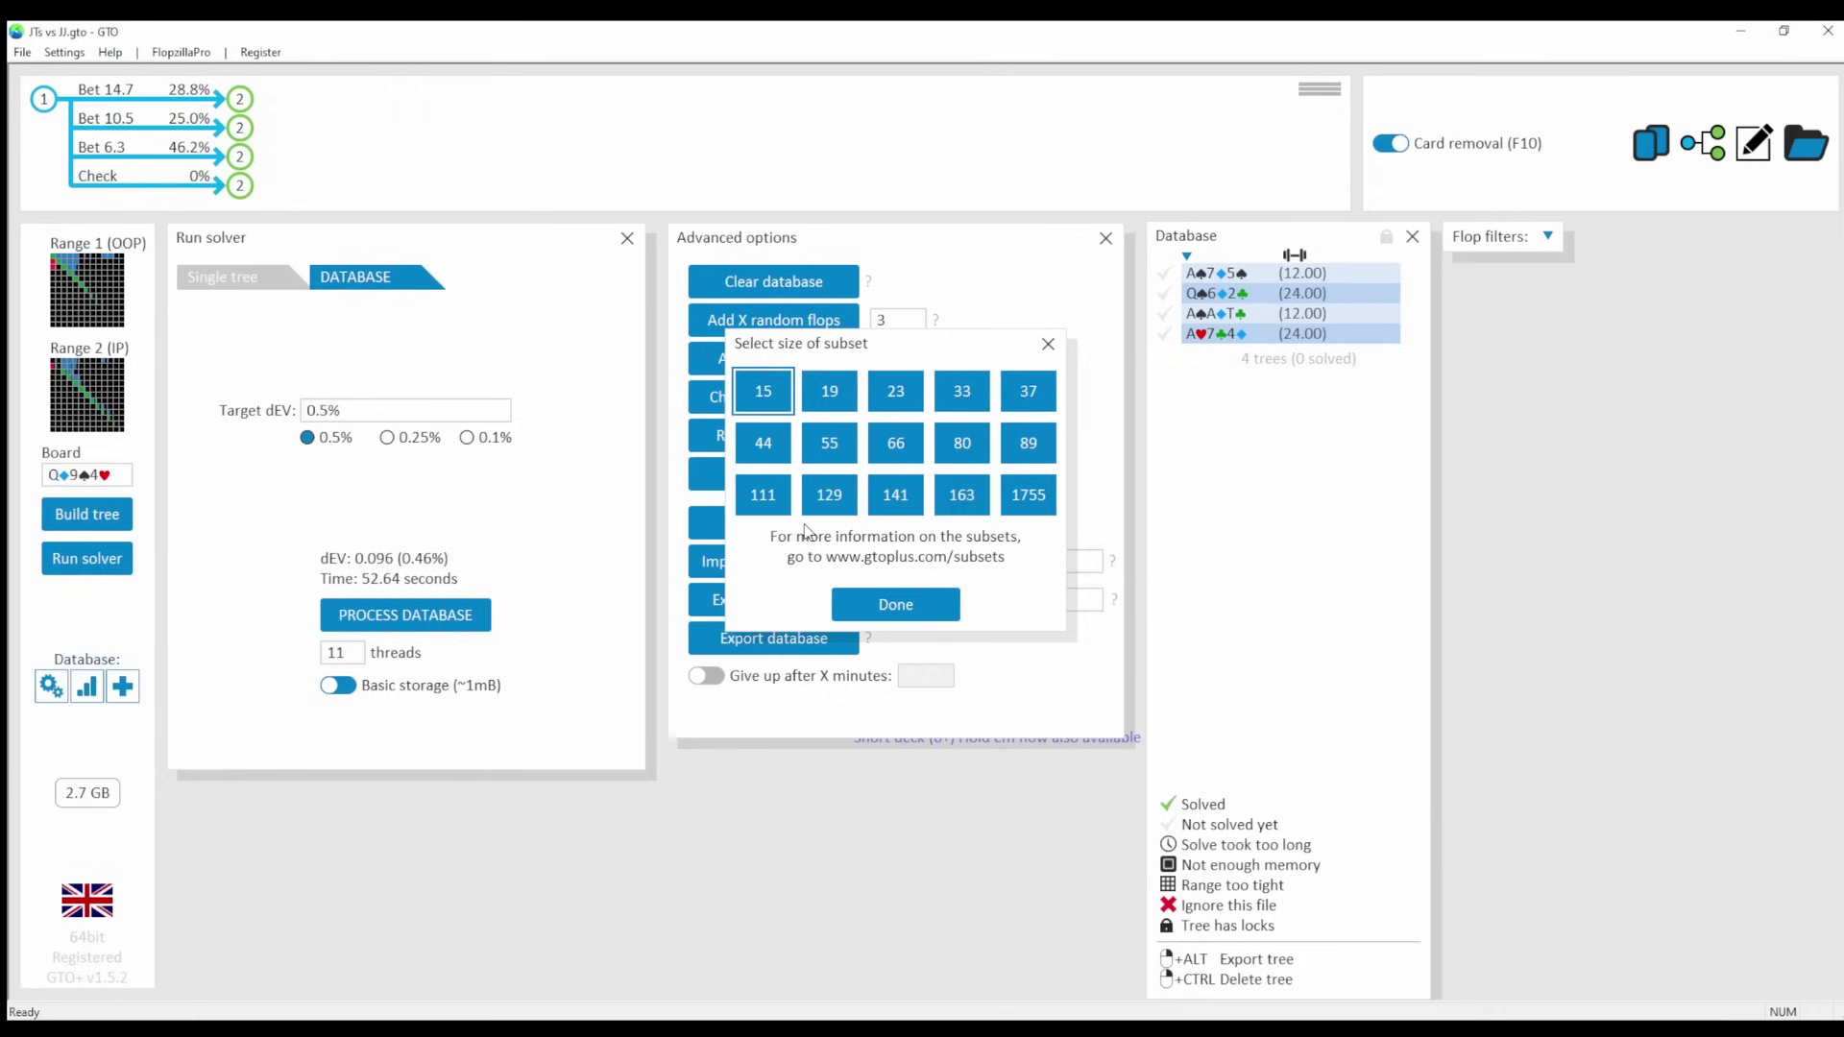
left_click(897, 607)
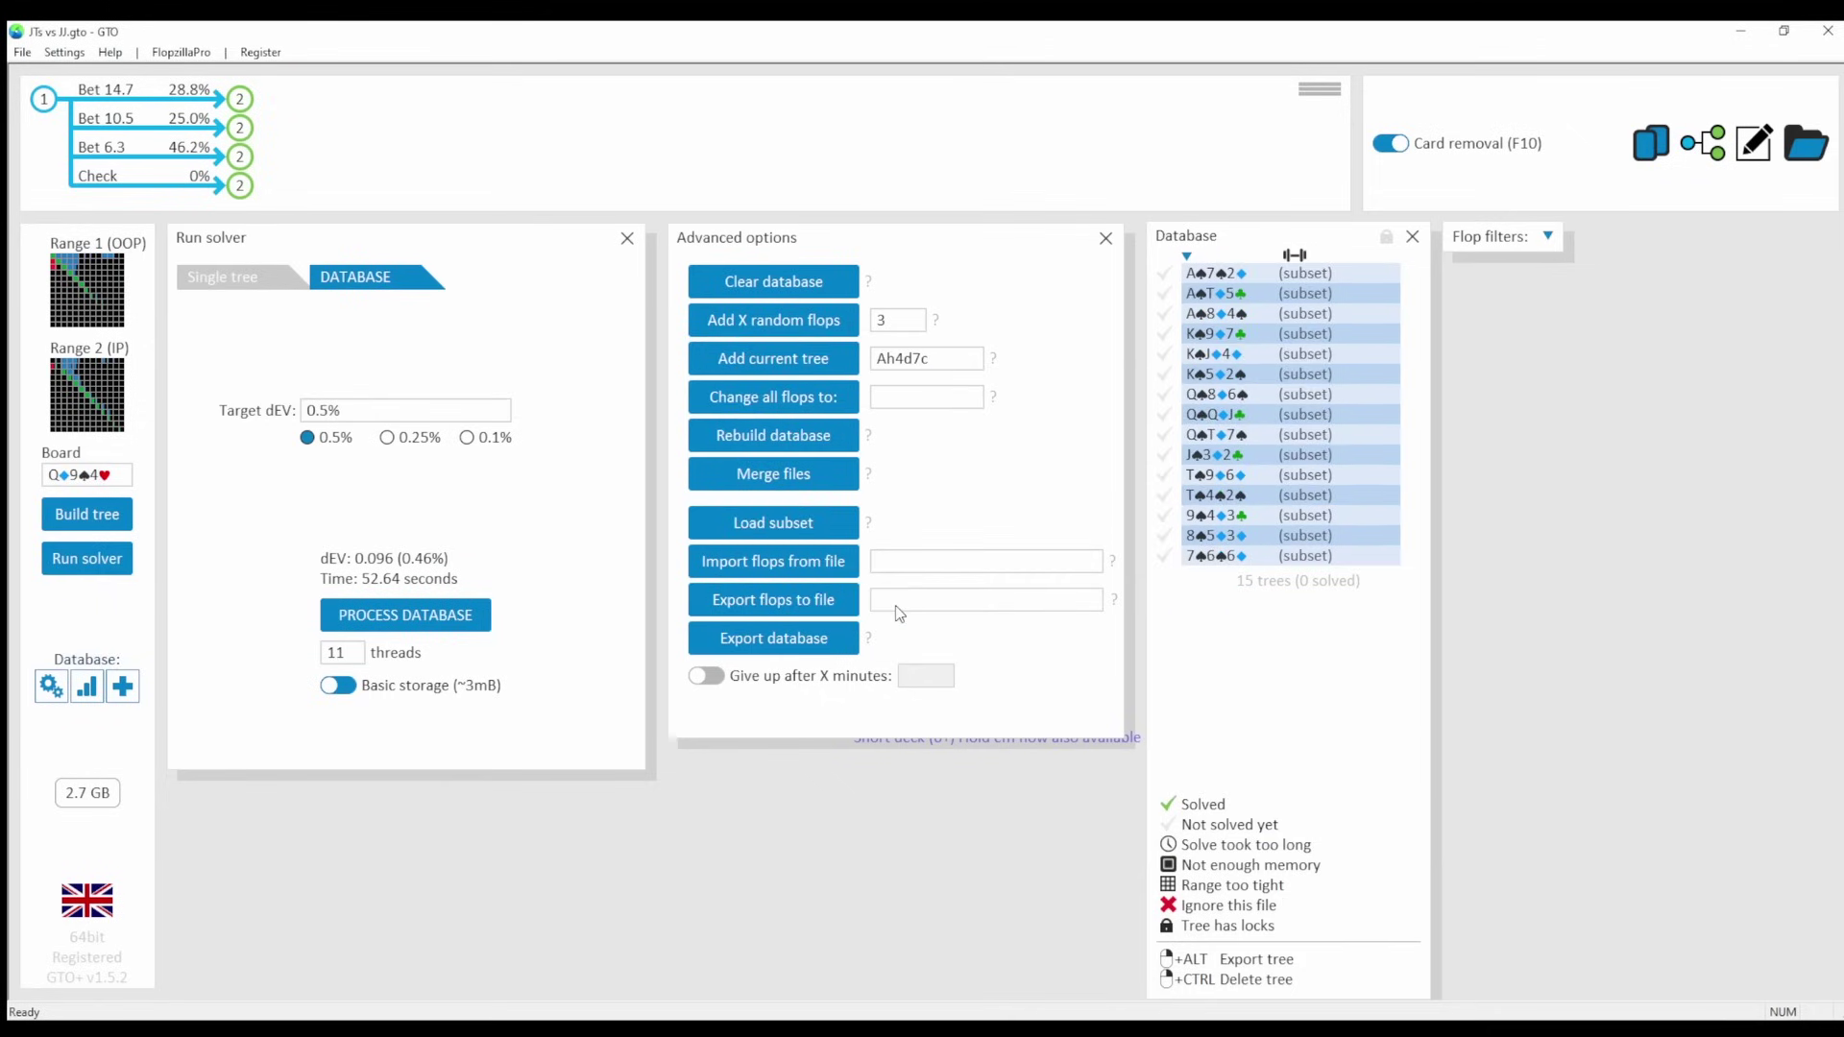
left_click(438, 622)
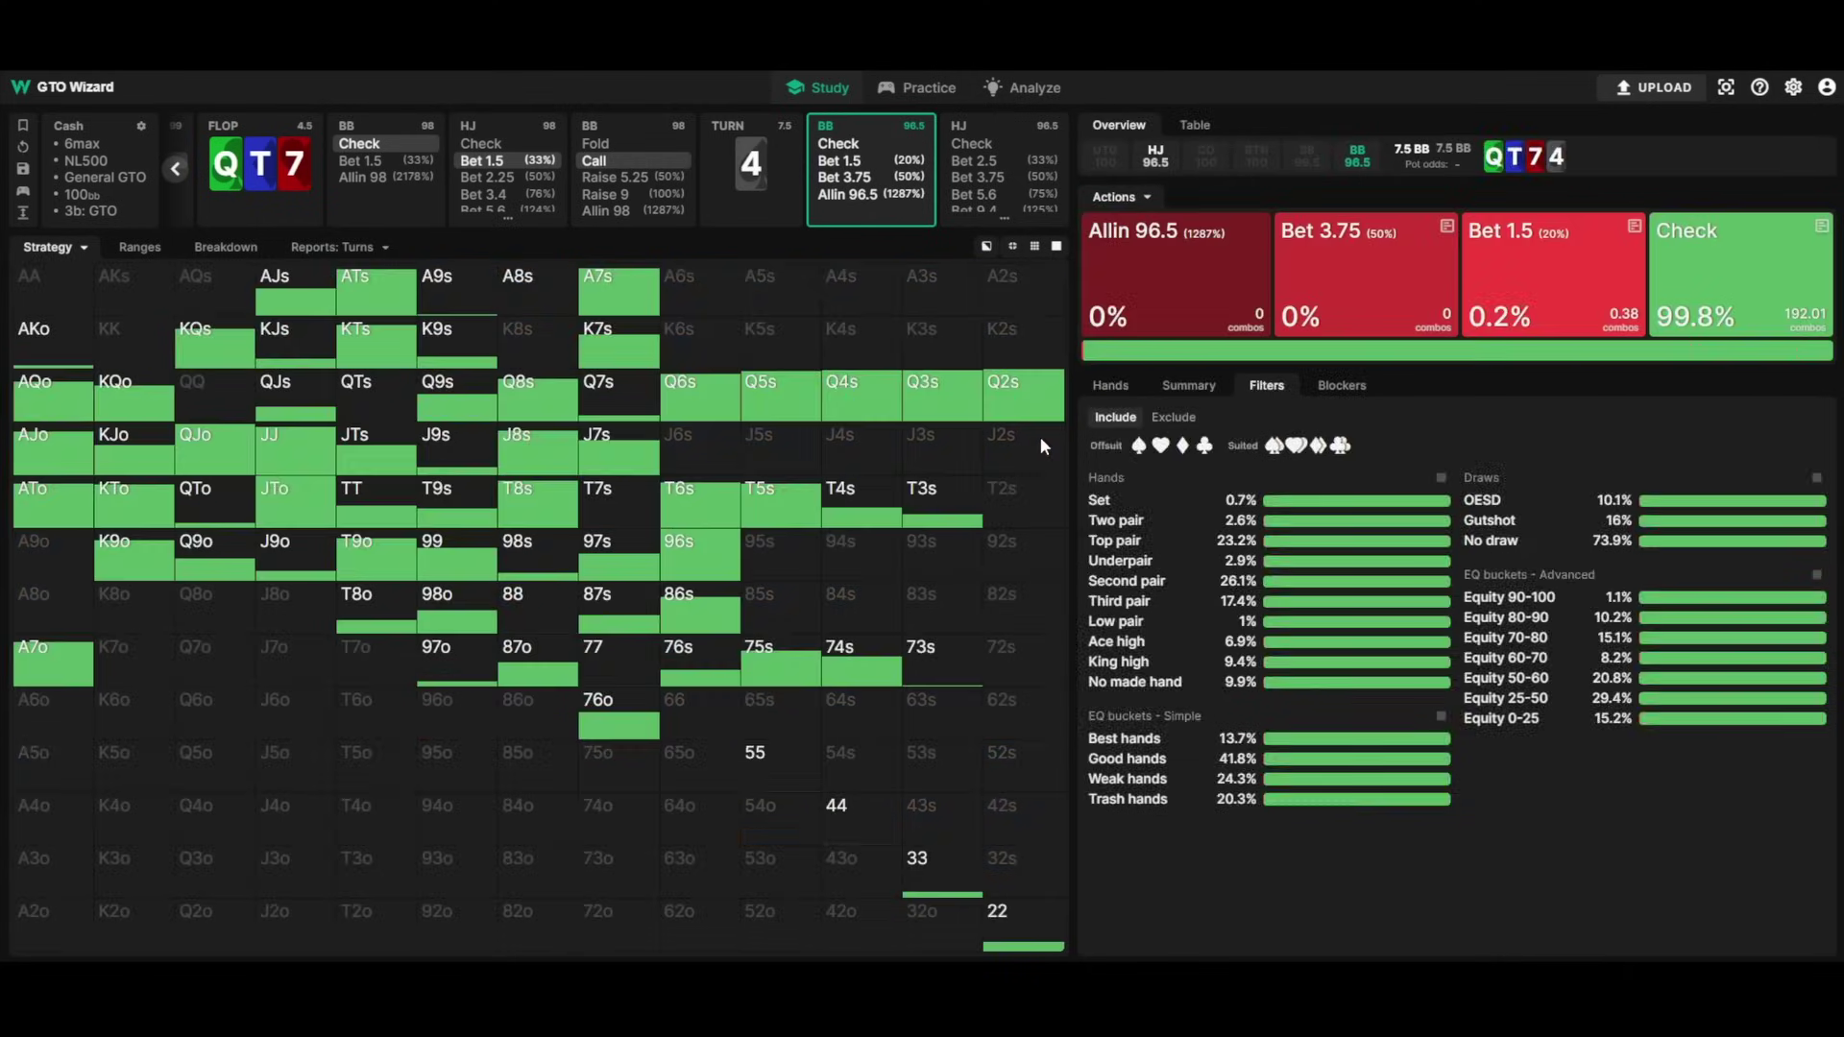
Show the turns report, follow BB's check, then view HJ's flop strategy across all flops.
left_click(323, 249)
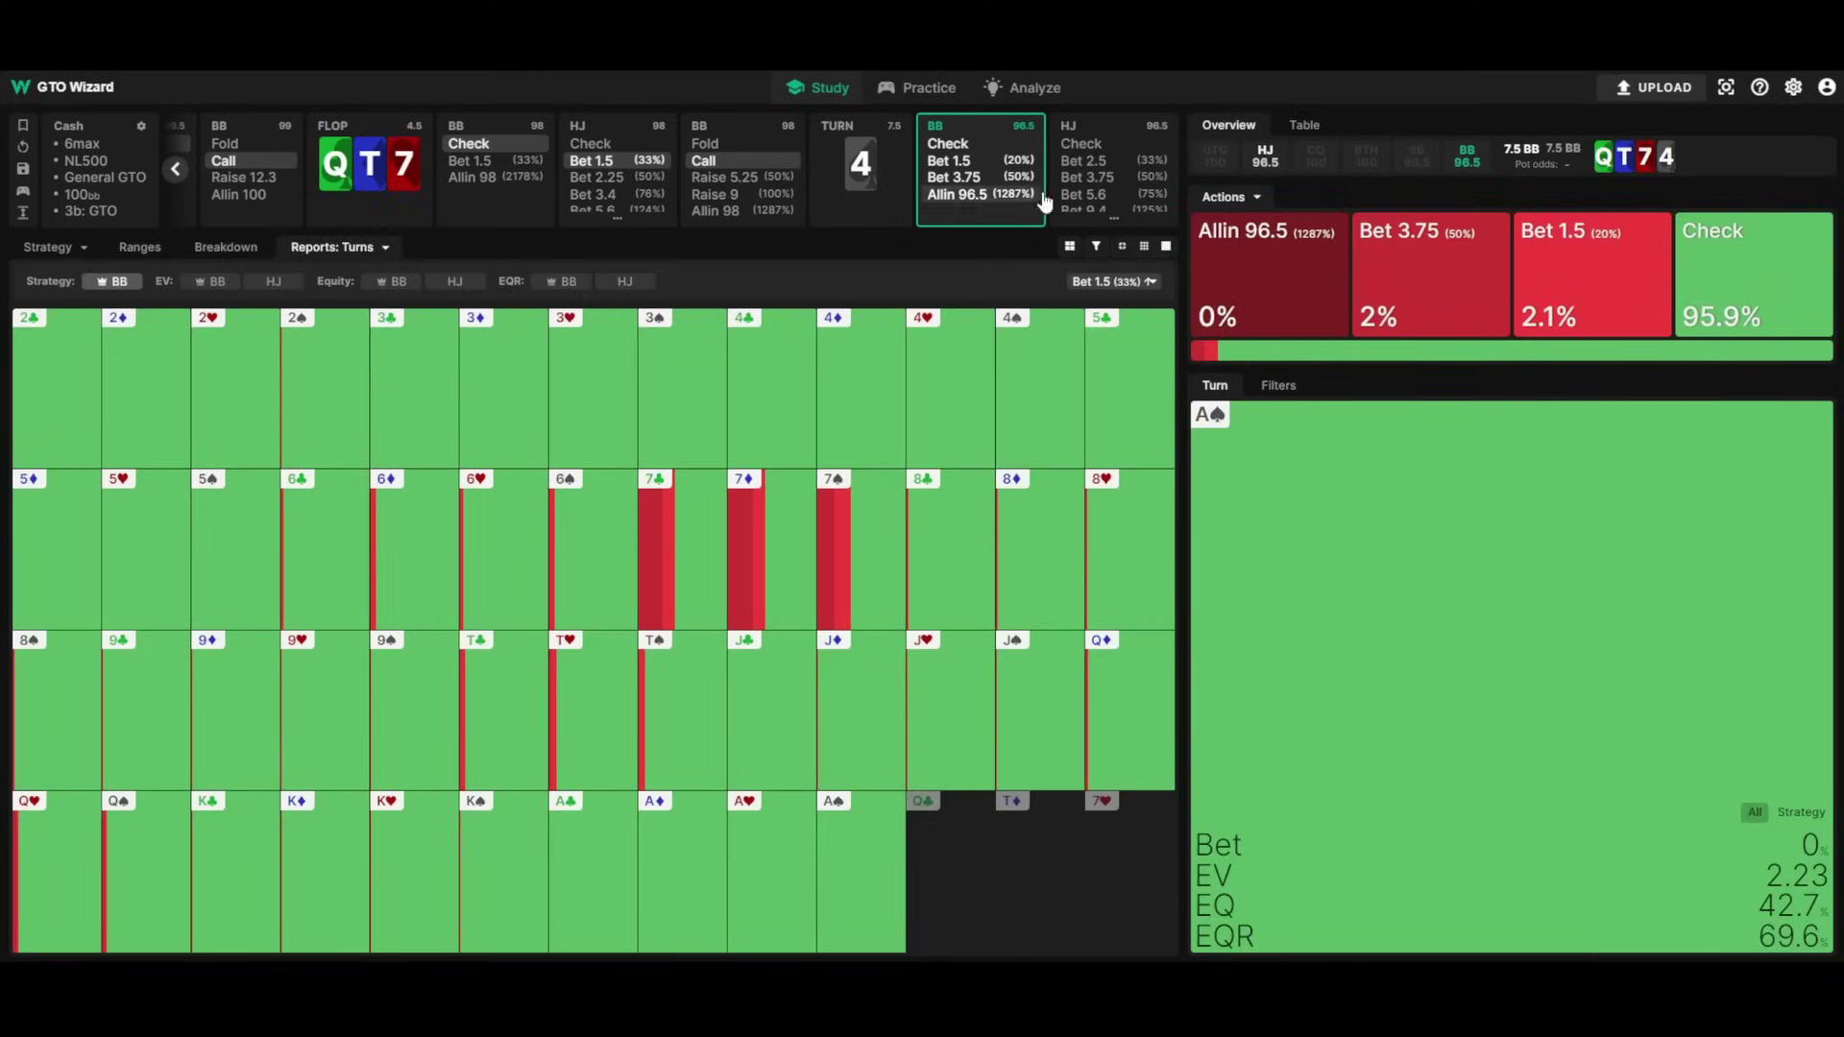
left_click(949, 143)
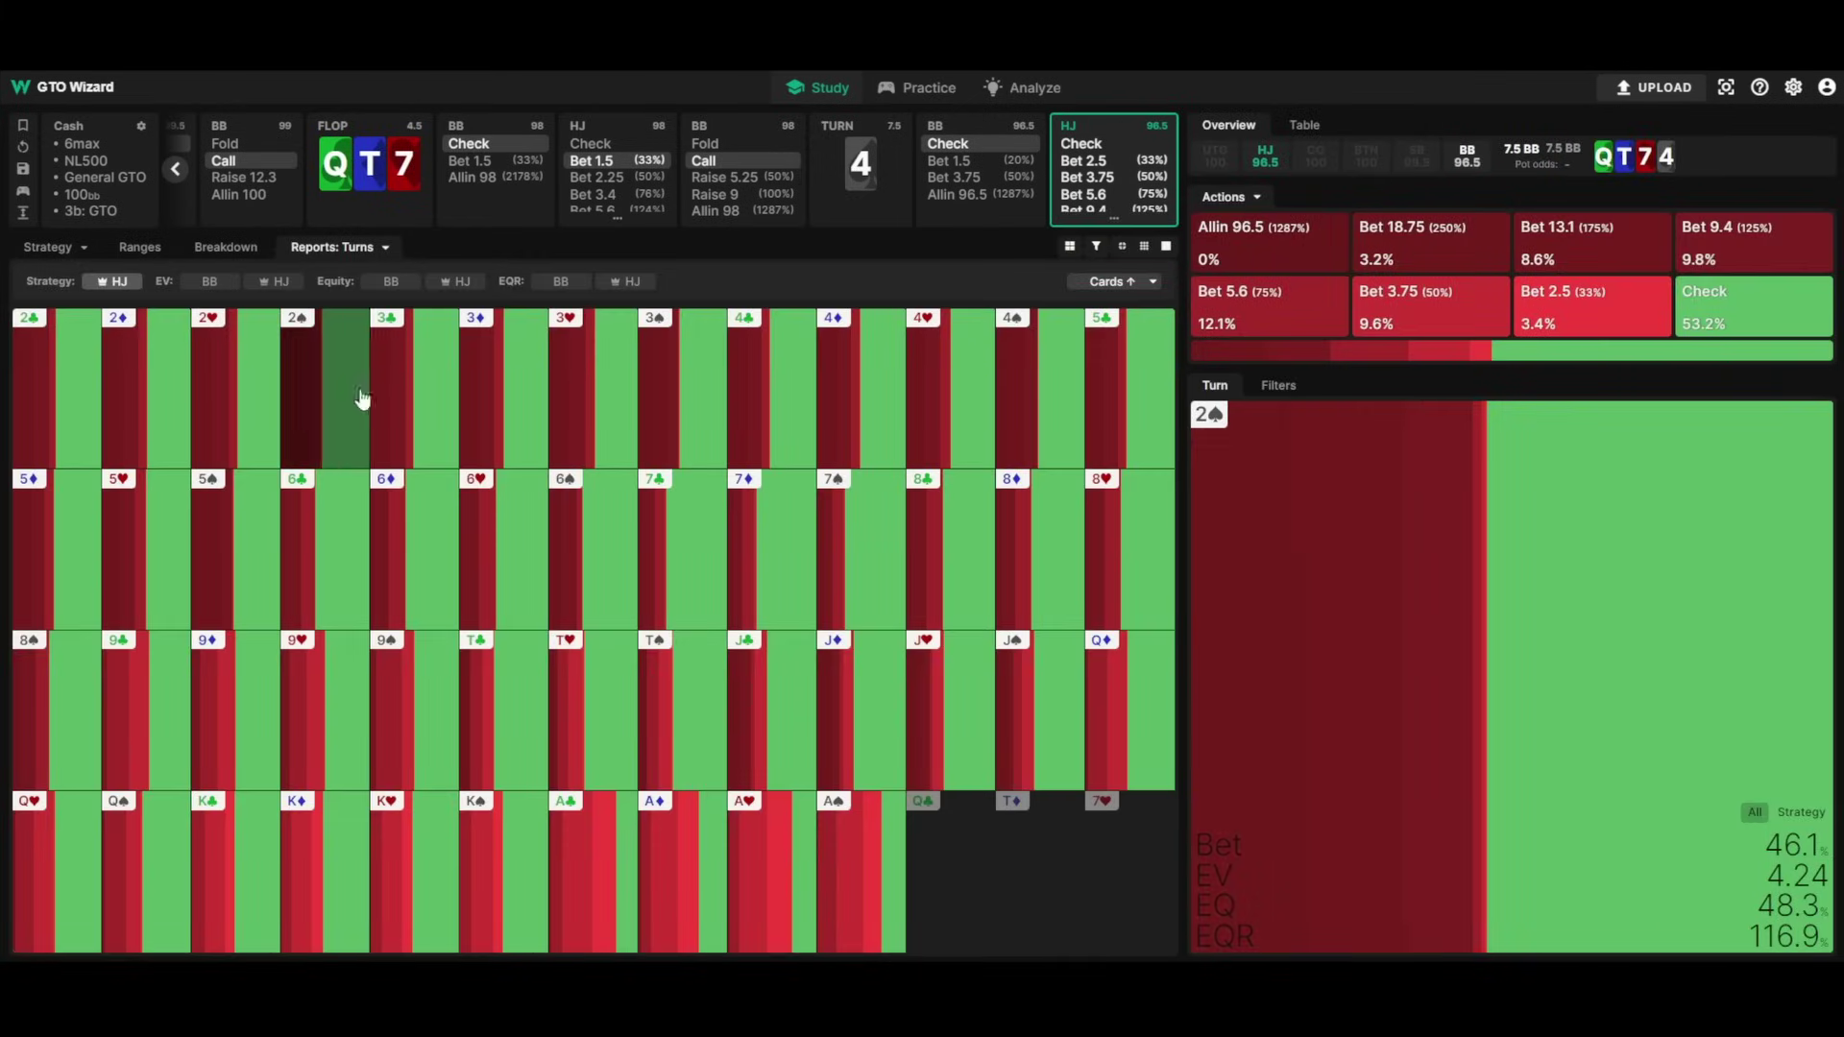
left_click(622, 135)
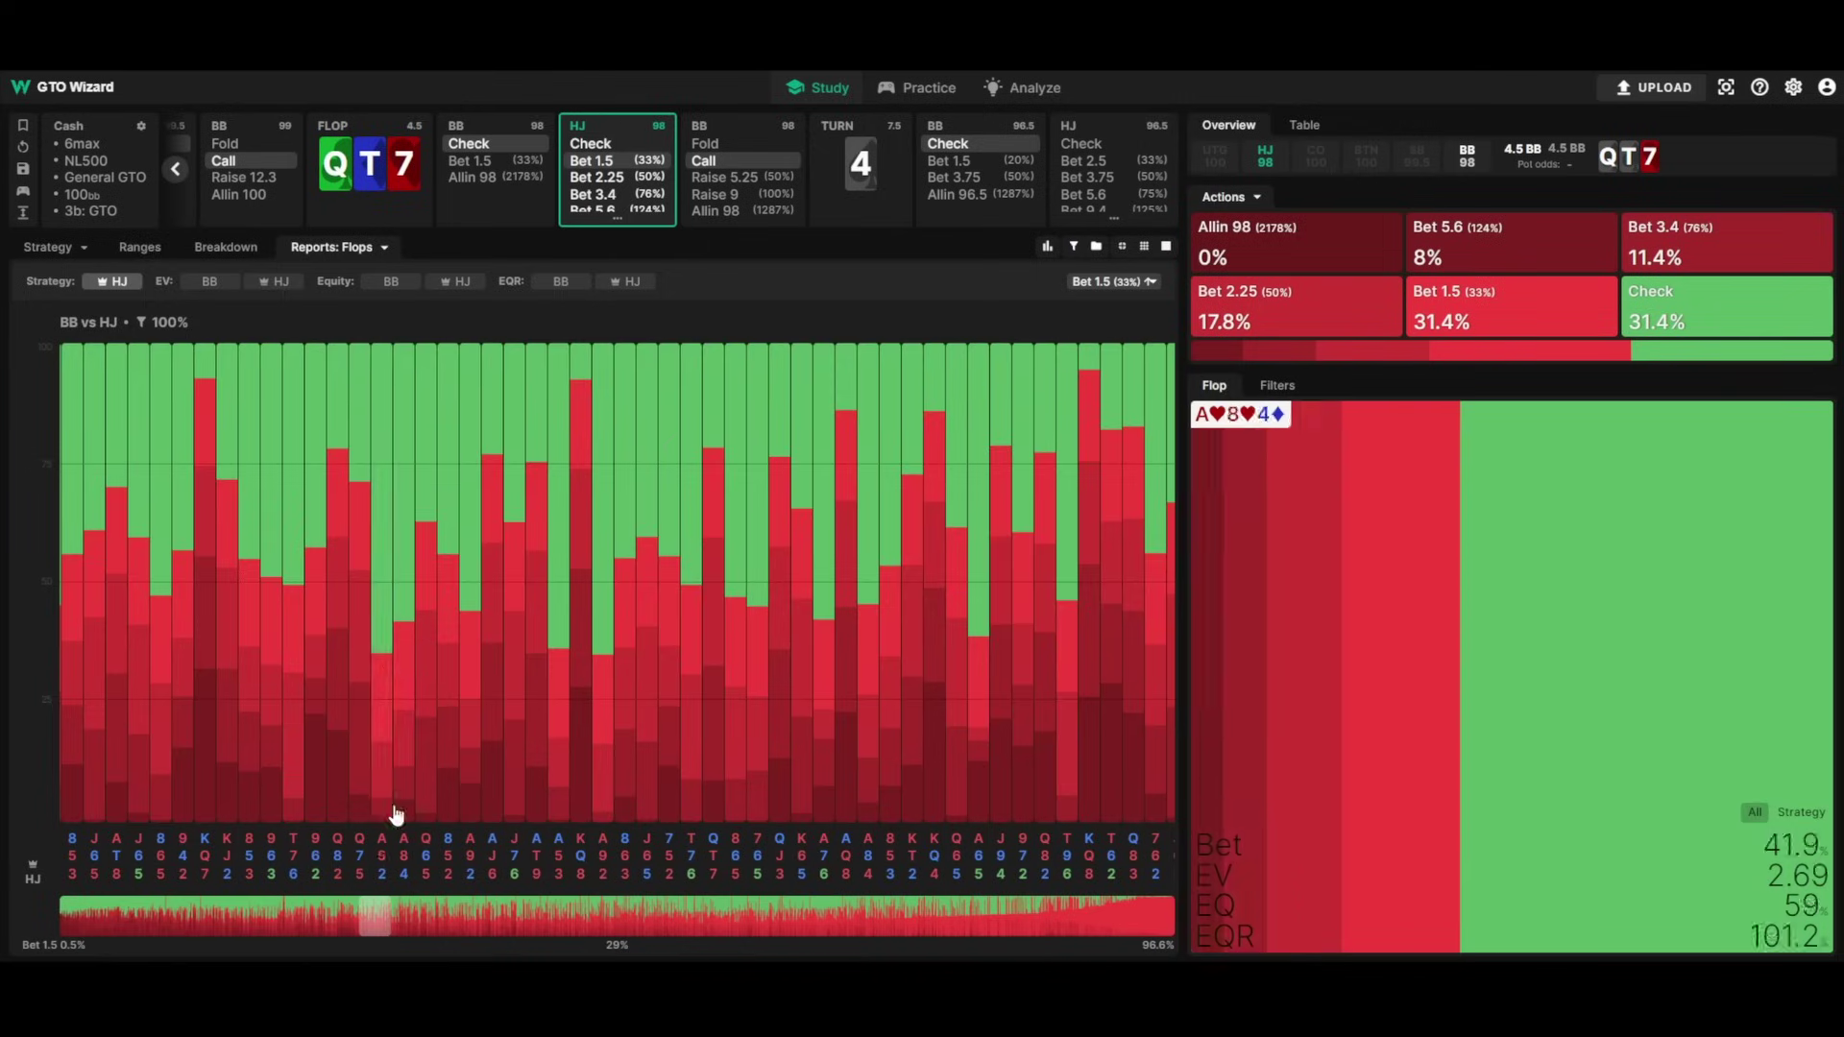
left_click(1118, 281)
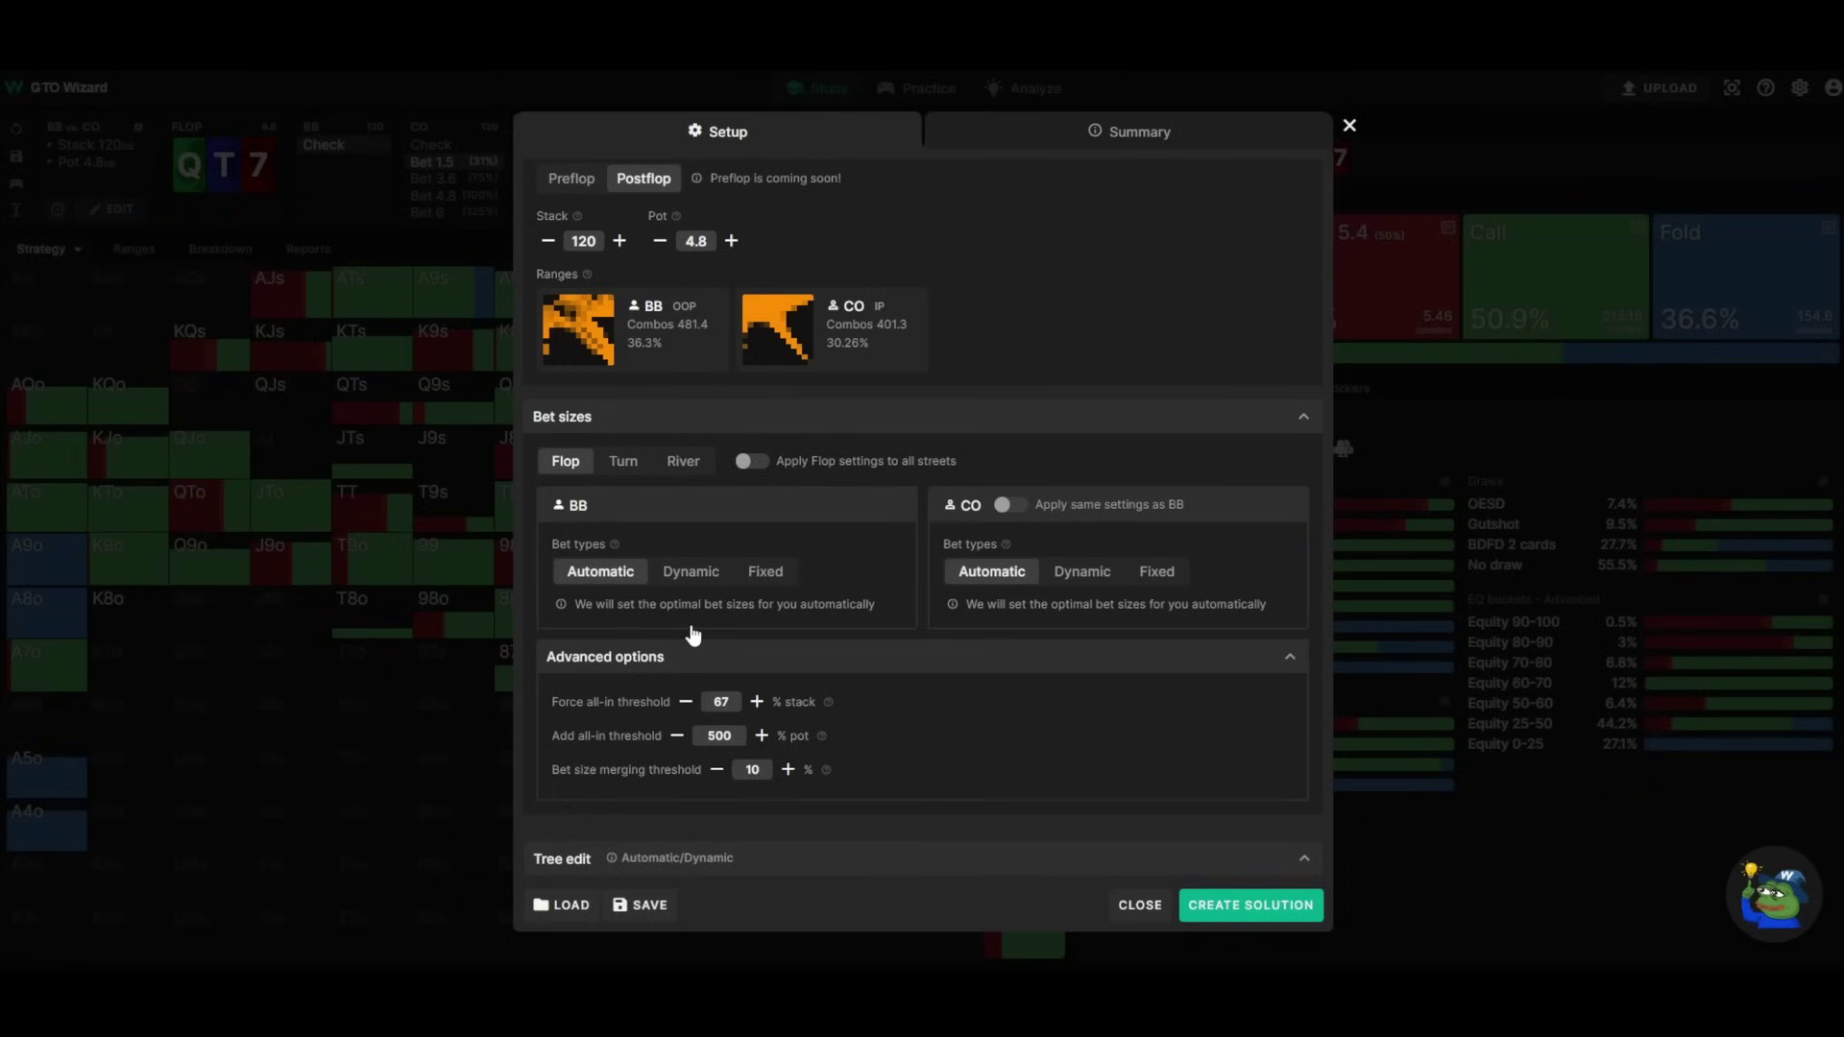
Review the river and flop bet size settings, then create the BB vs CO custom solution.
scroll(693, 636, "up", 1)
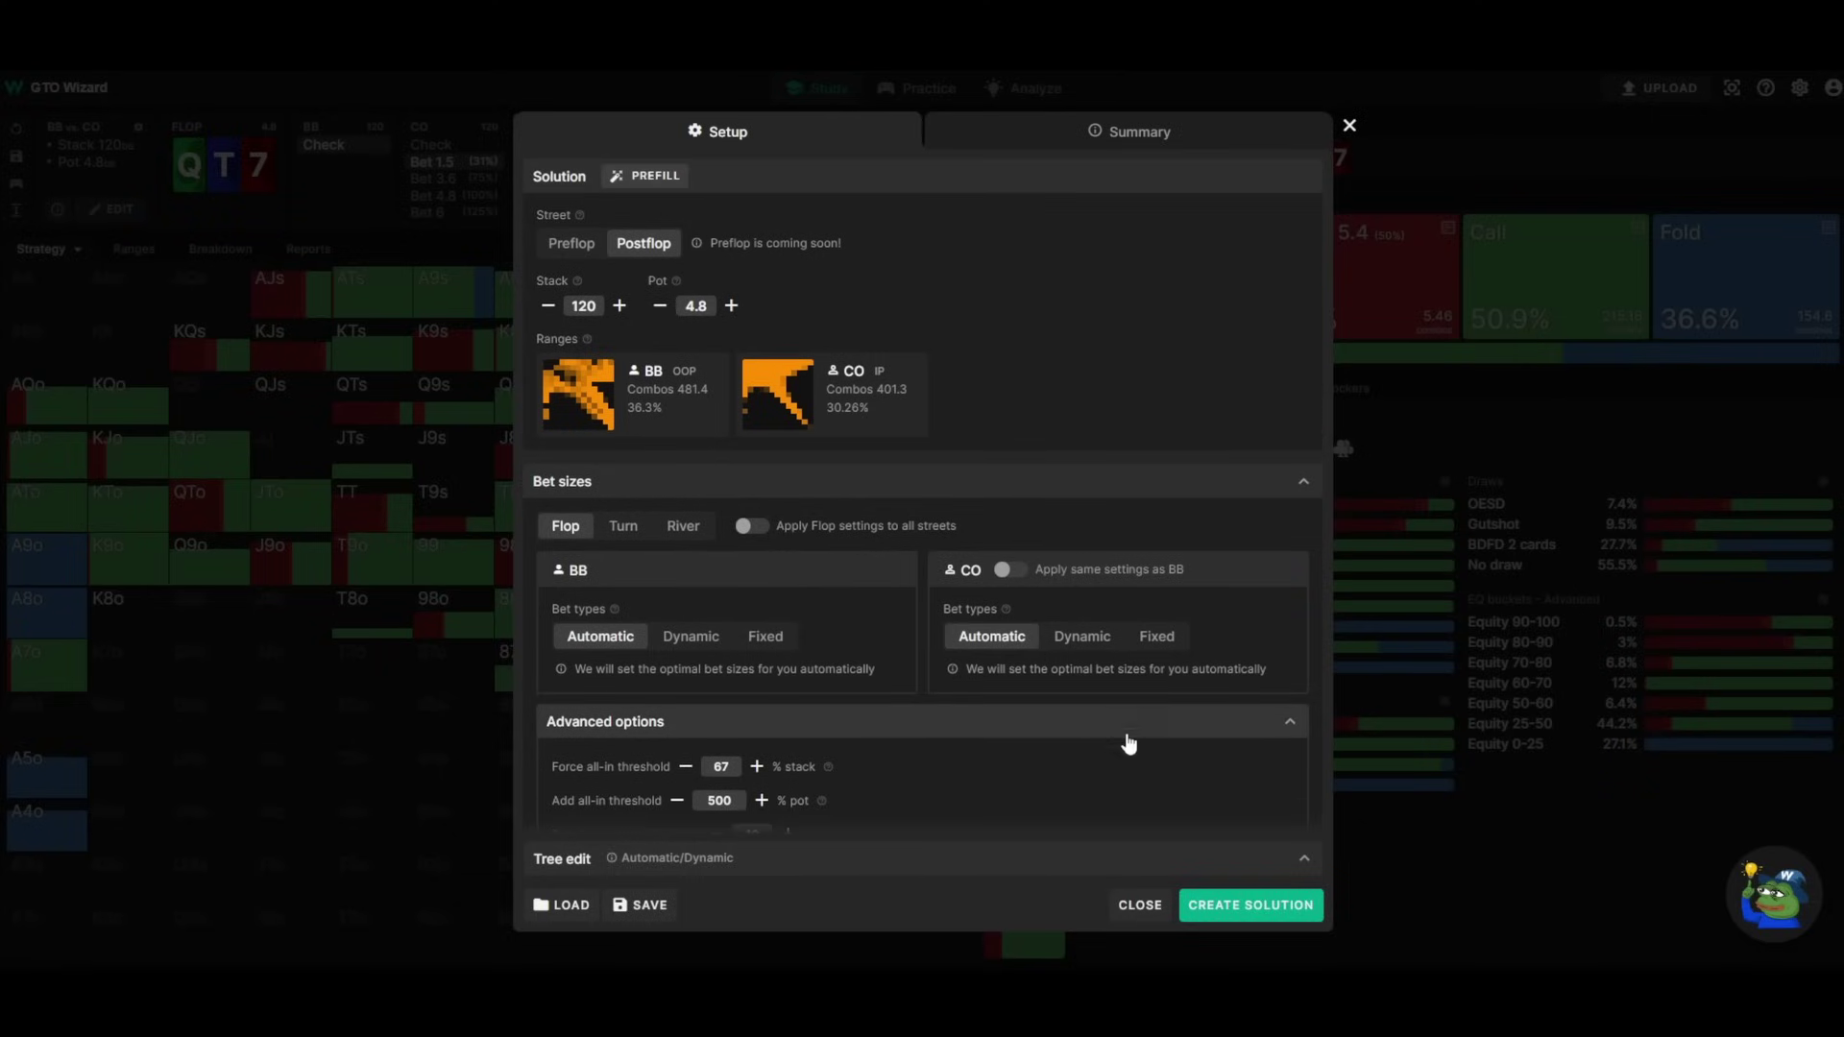
left_click(682, 526)
left_click(565, 525)
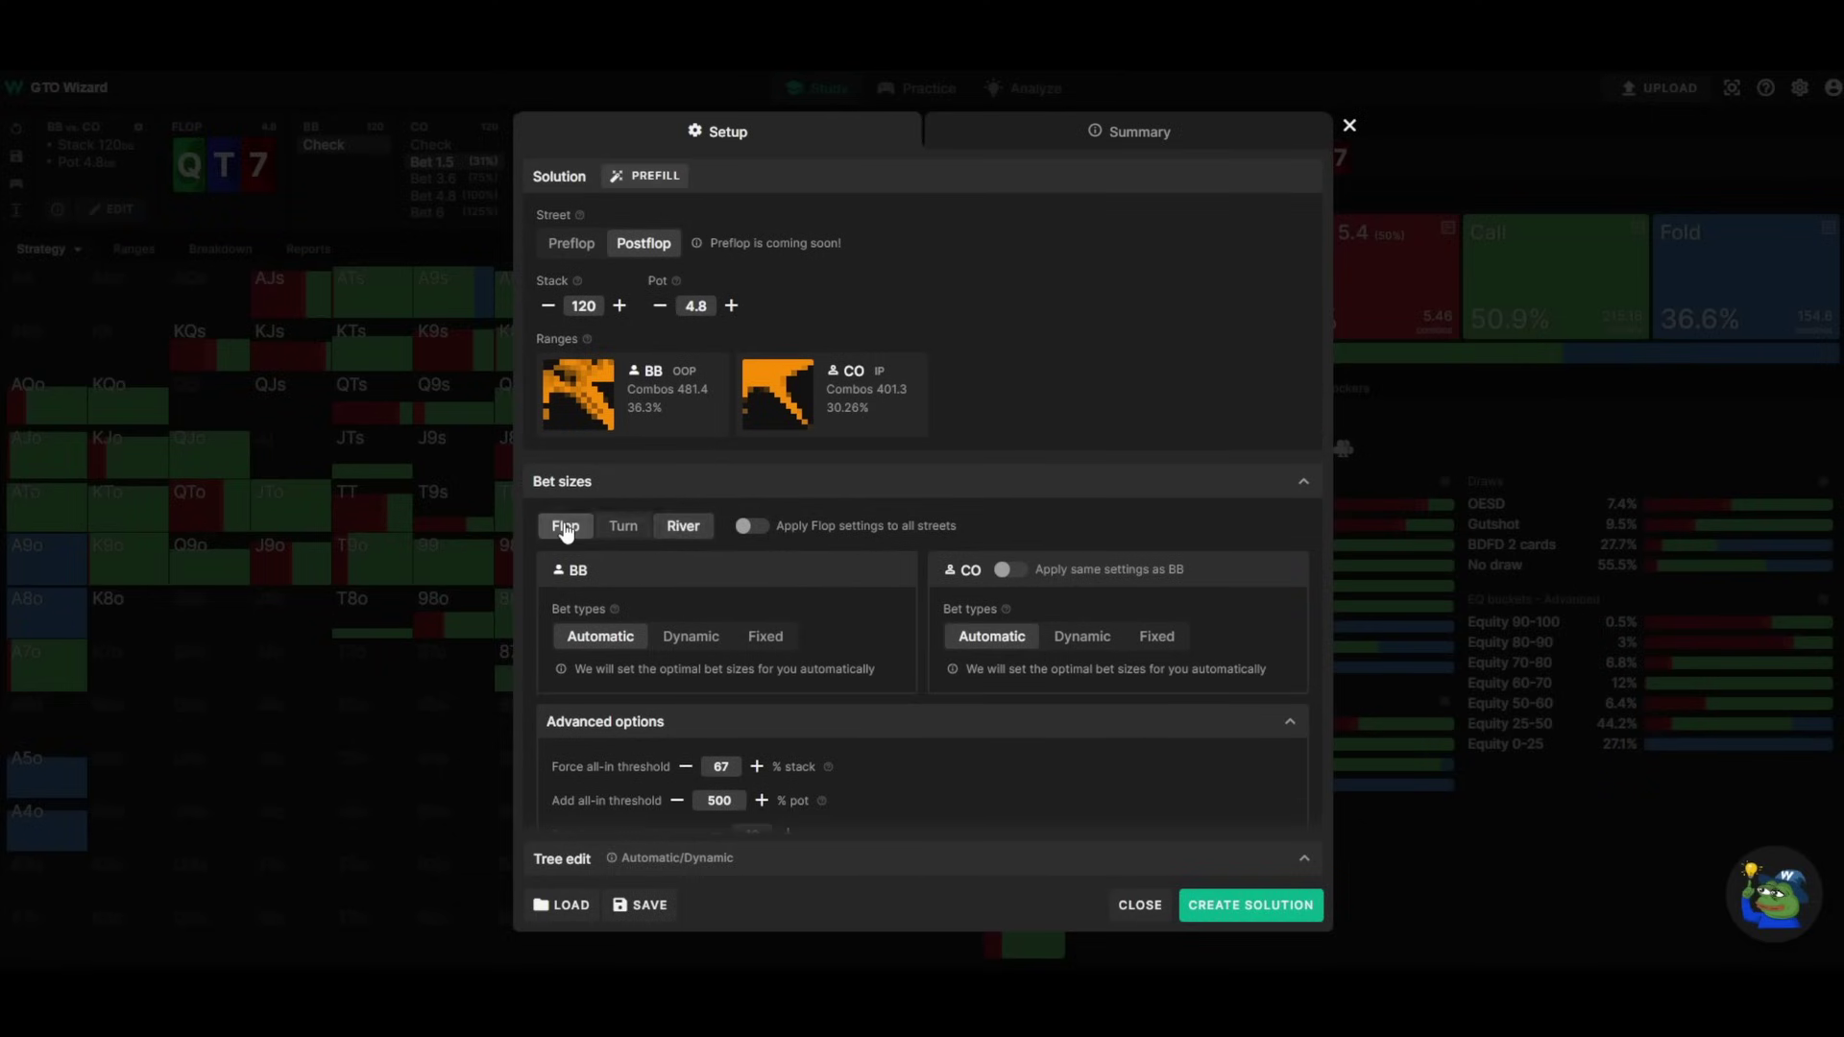
left_click(1250, 905)
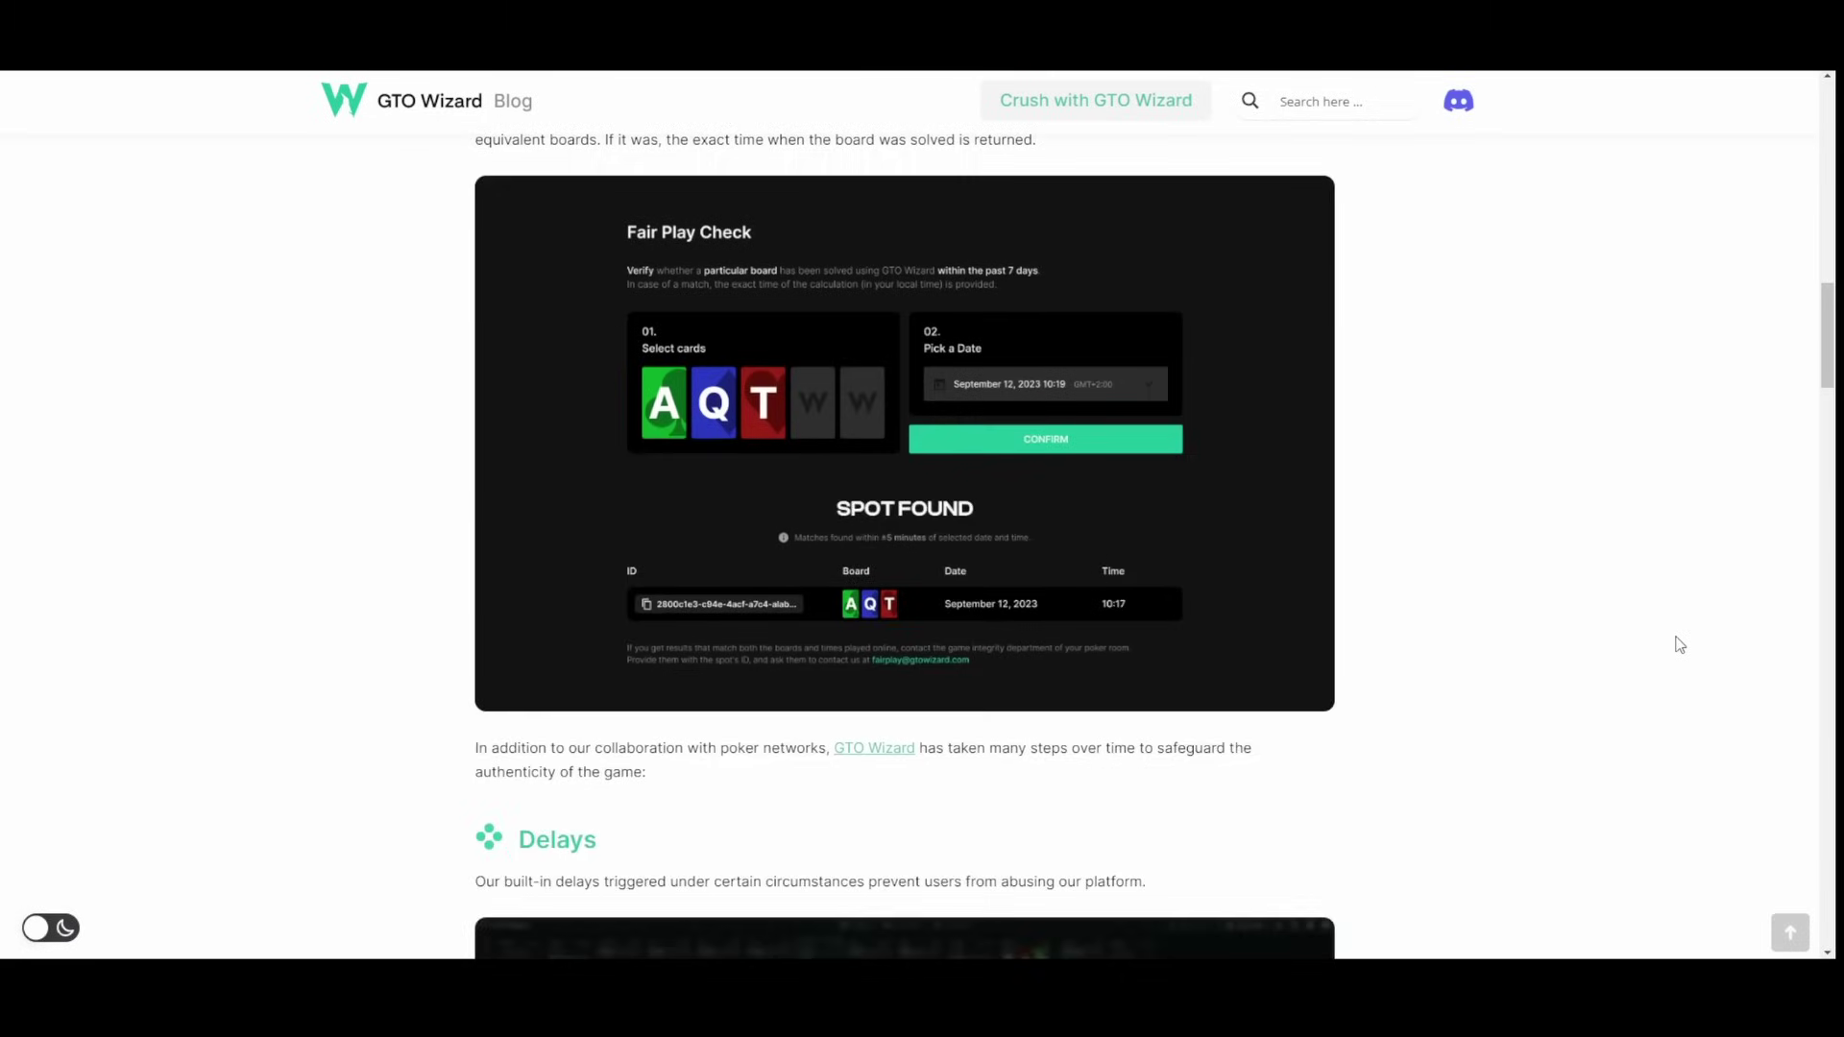
Scroll the fair-play article past Delays, Security protection and No API Access to GTO Wizard security.
scroll(1678, 643, "down", 2)
scroll(1679, 643, "down", 3)
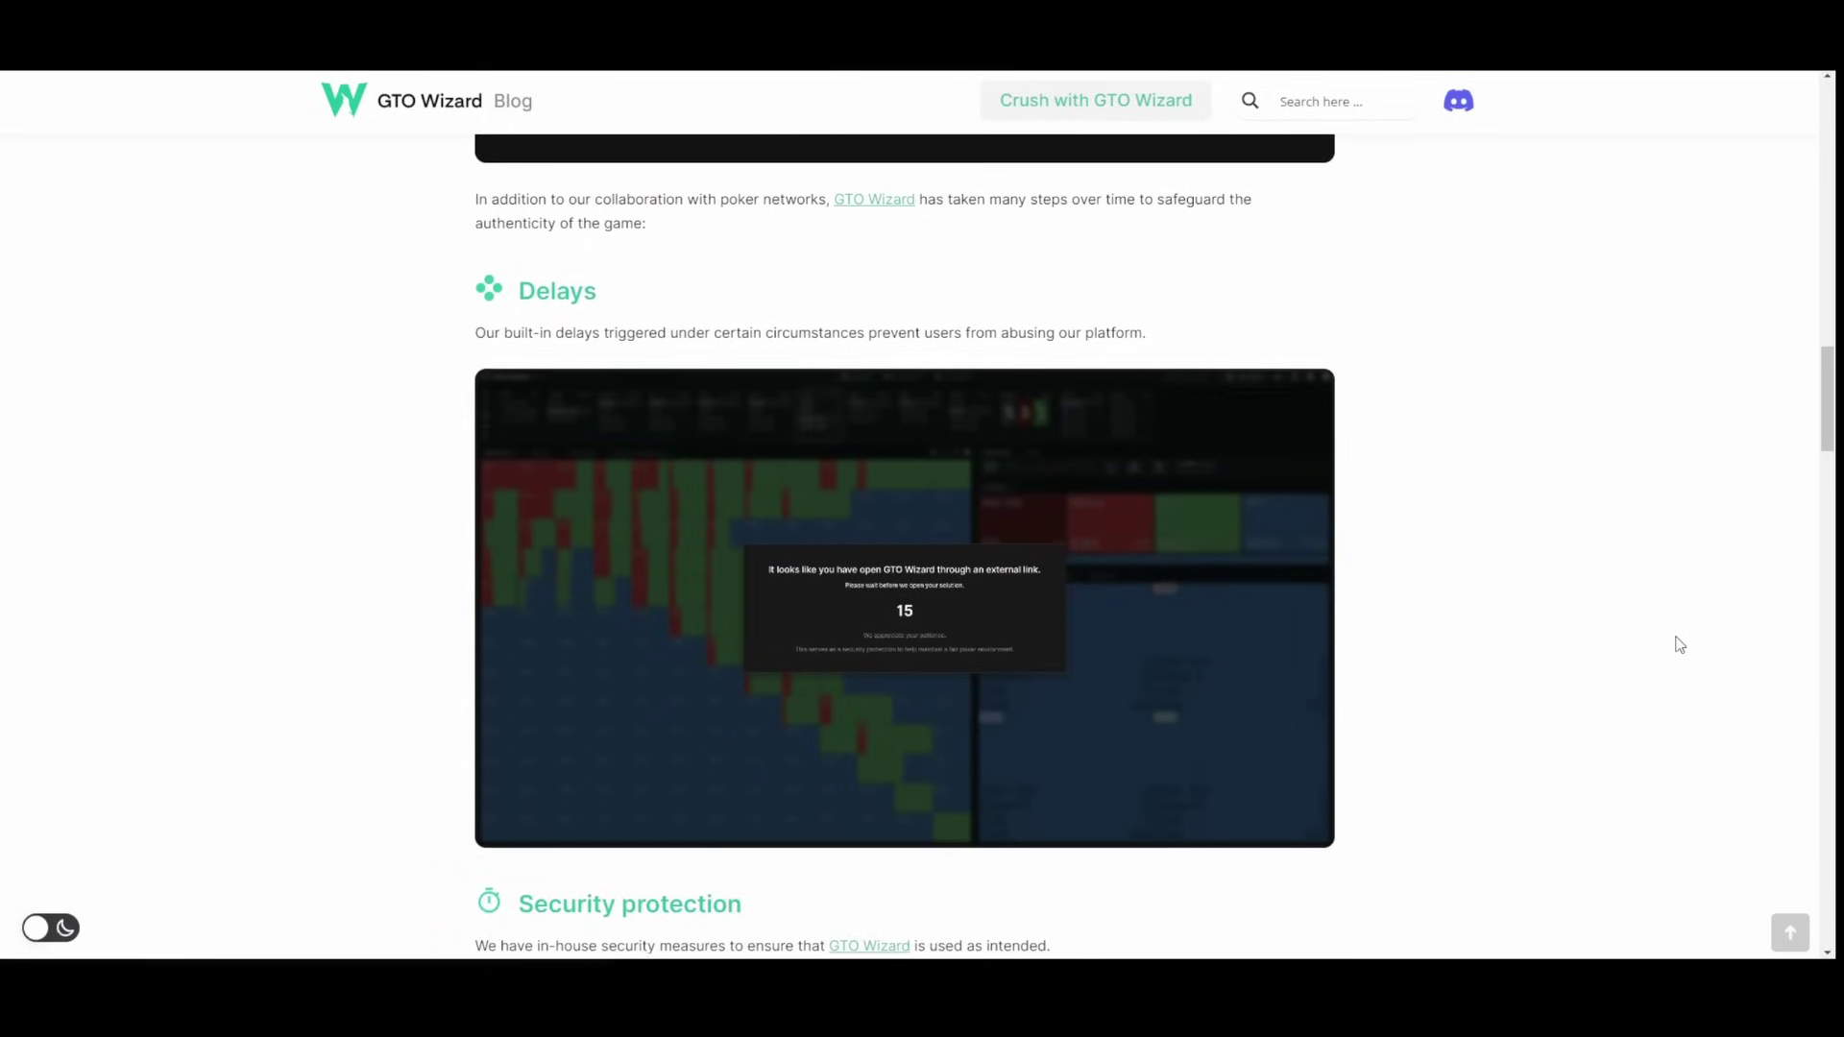
scroll(1679, 644, "down", 4)
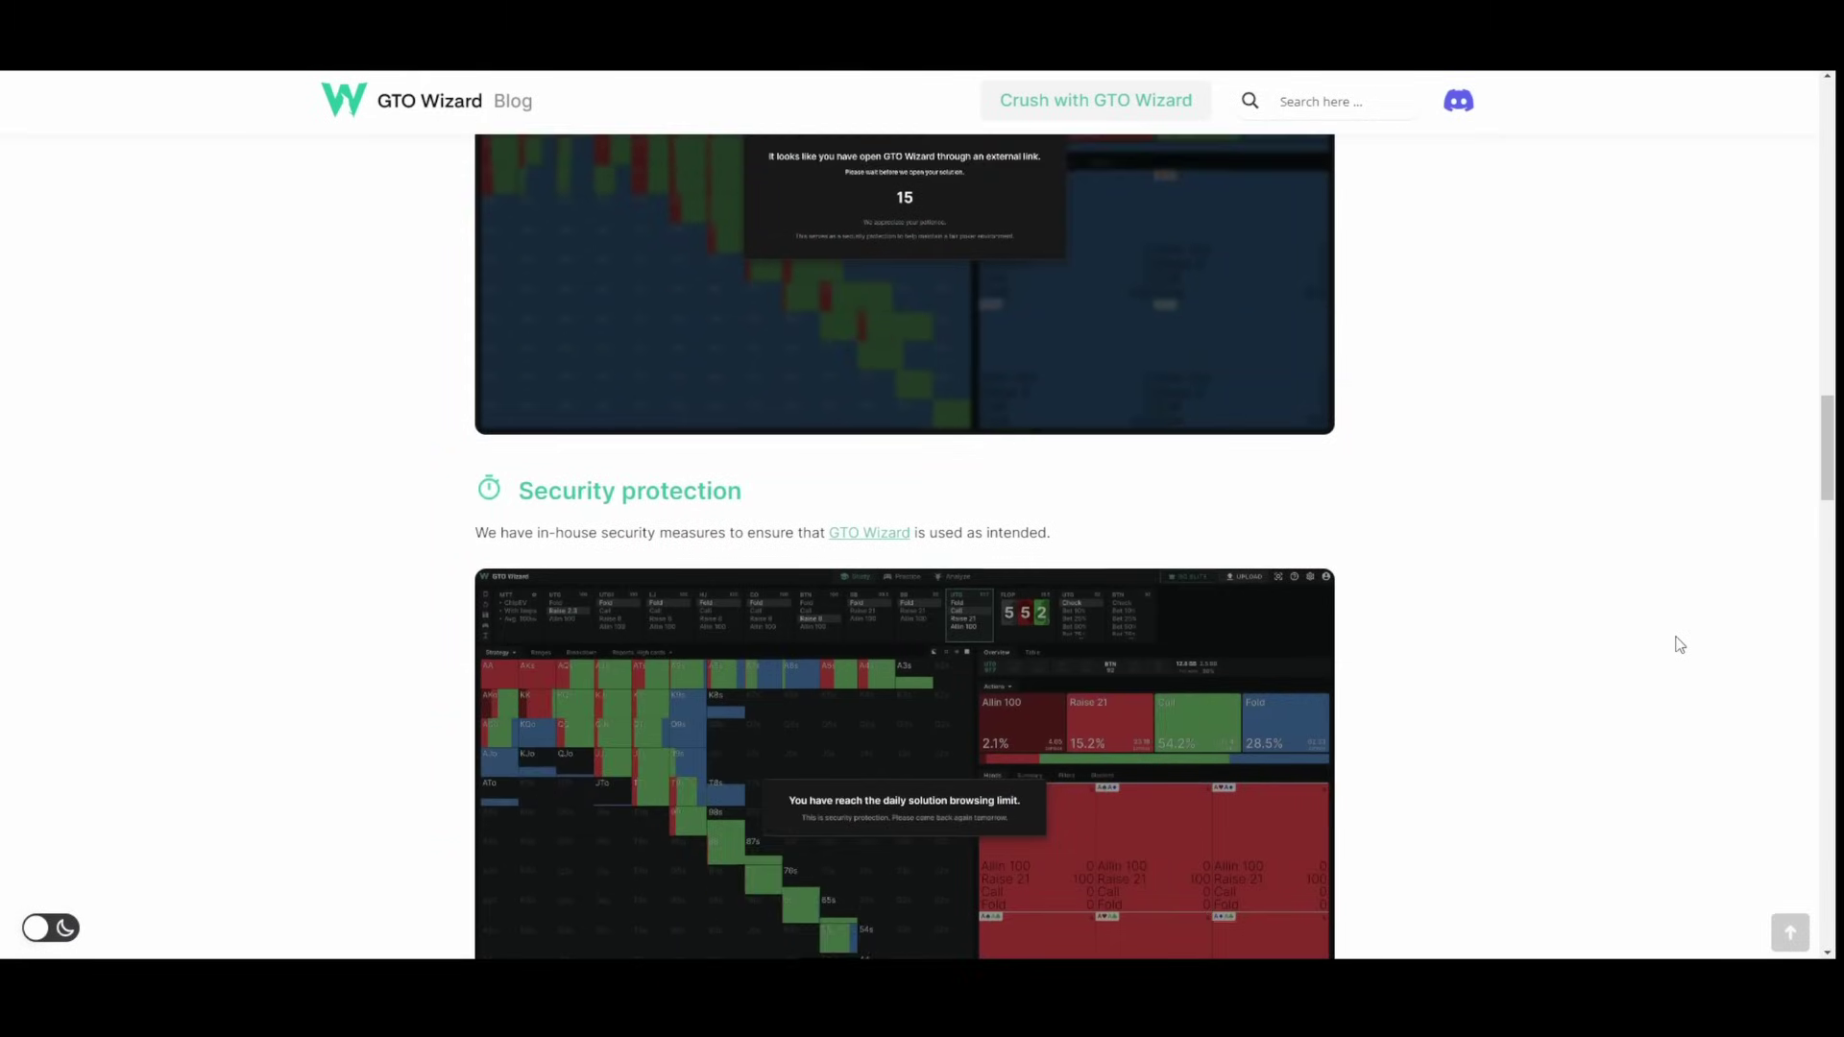
scroll(1678, 643, "down", 3)
scroll(1678, 644, "down", 6)
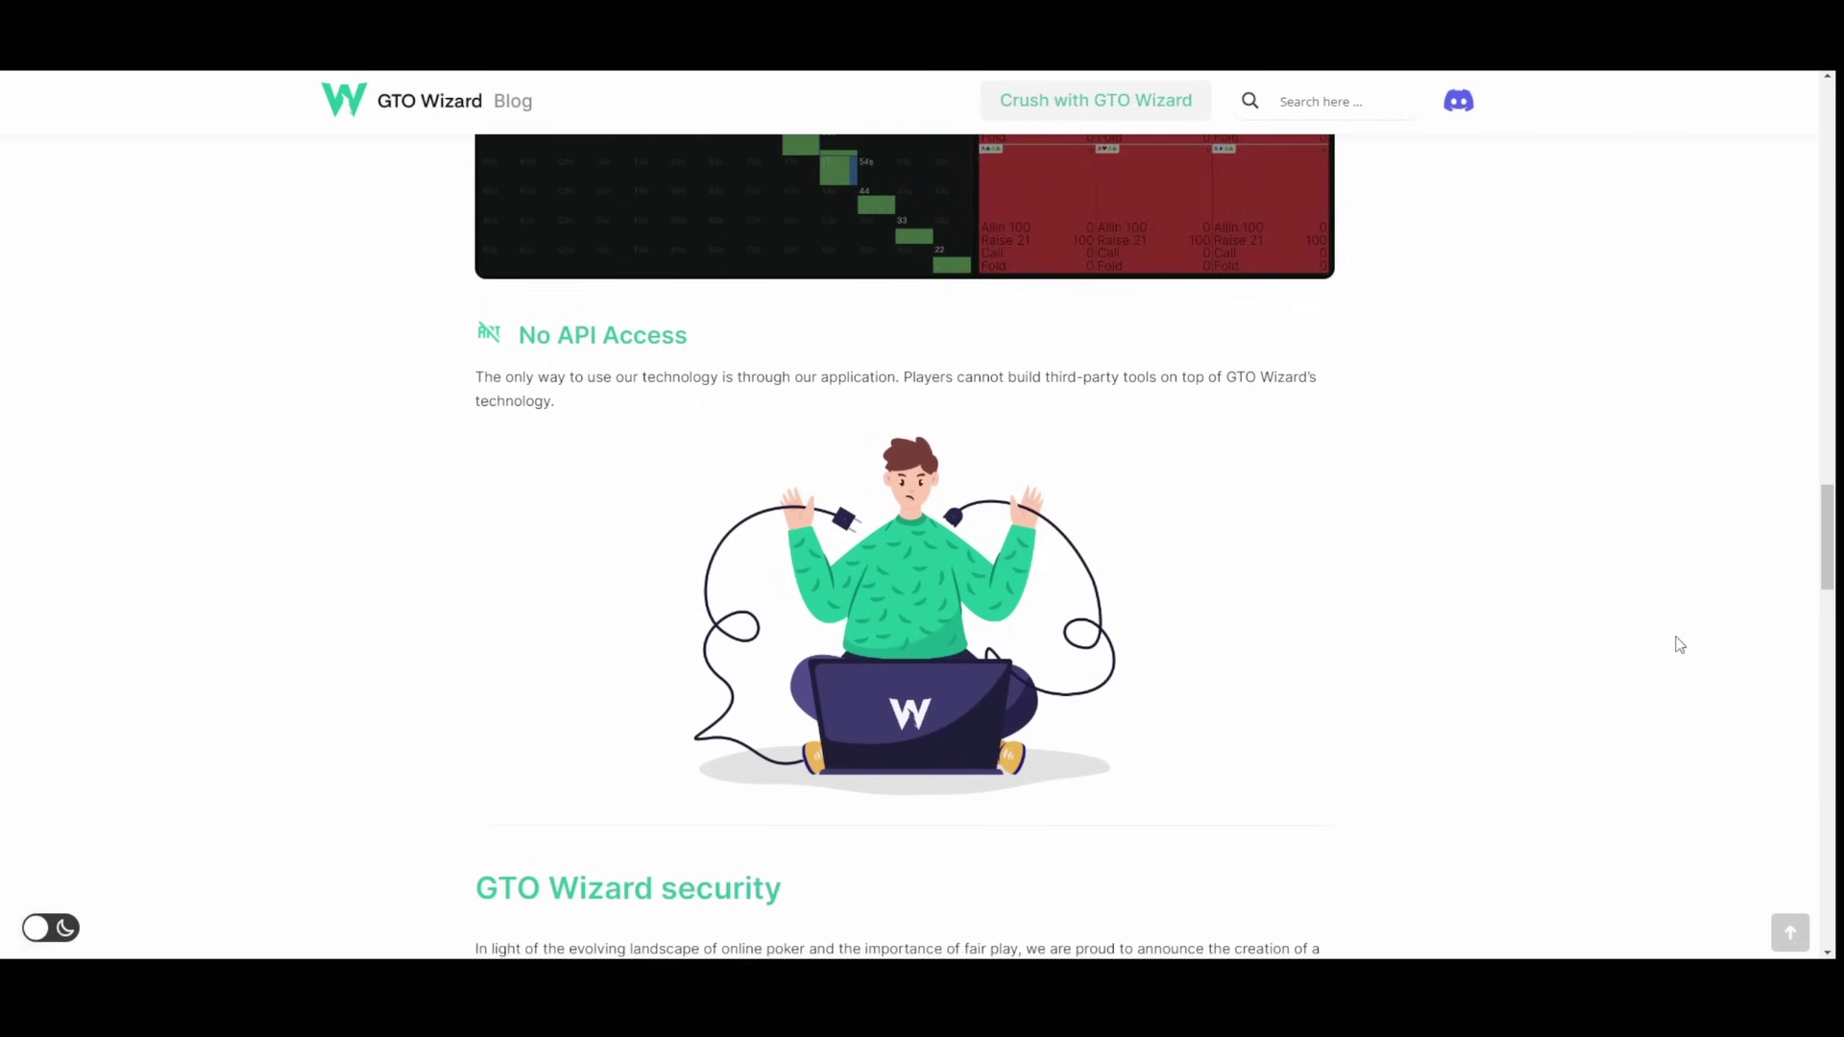
scroll(1679, 644, "down", 7)
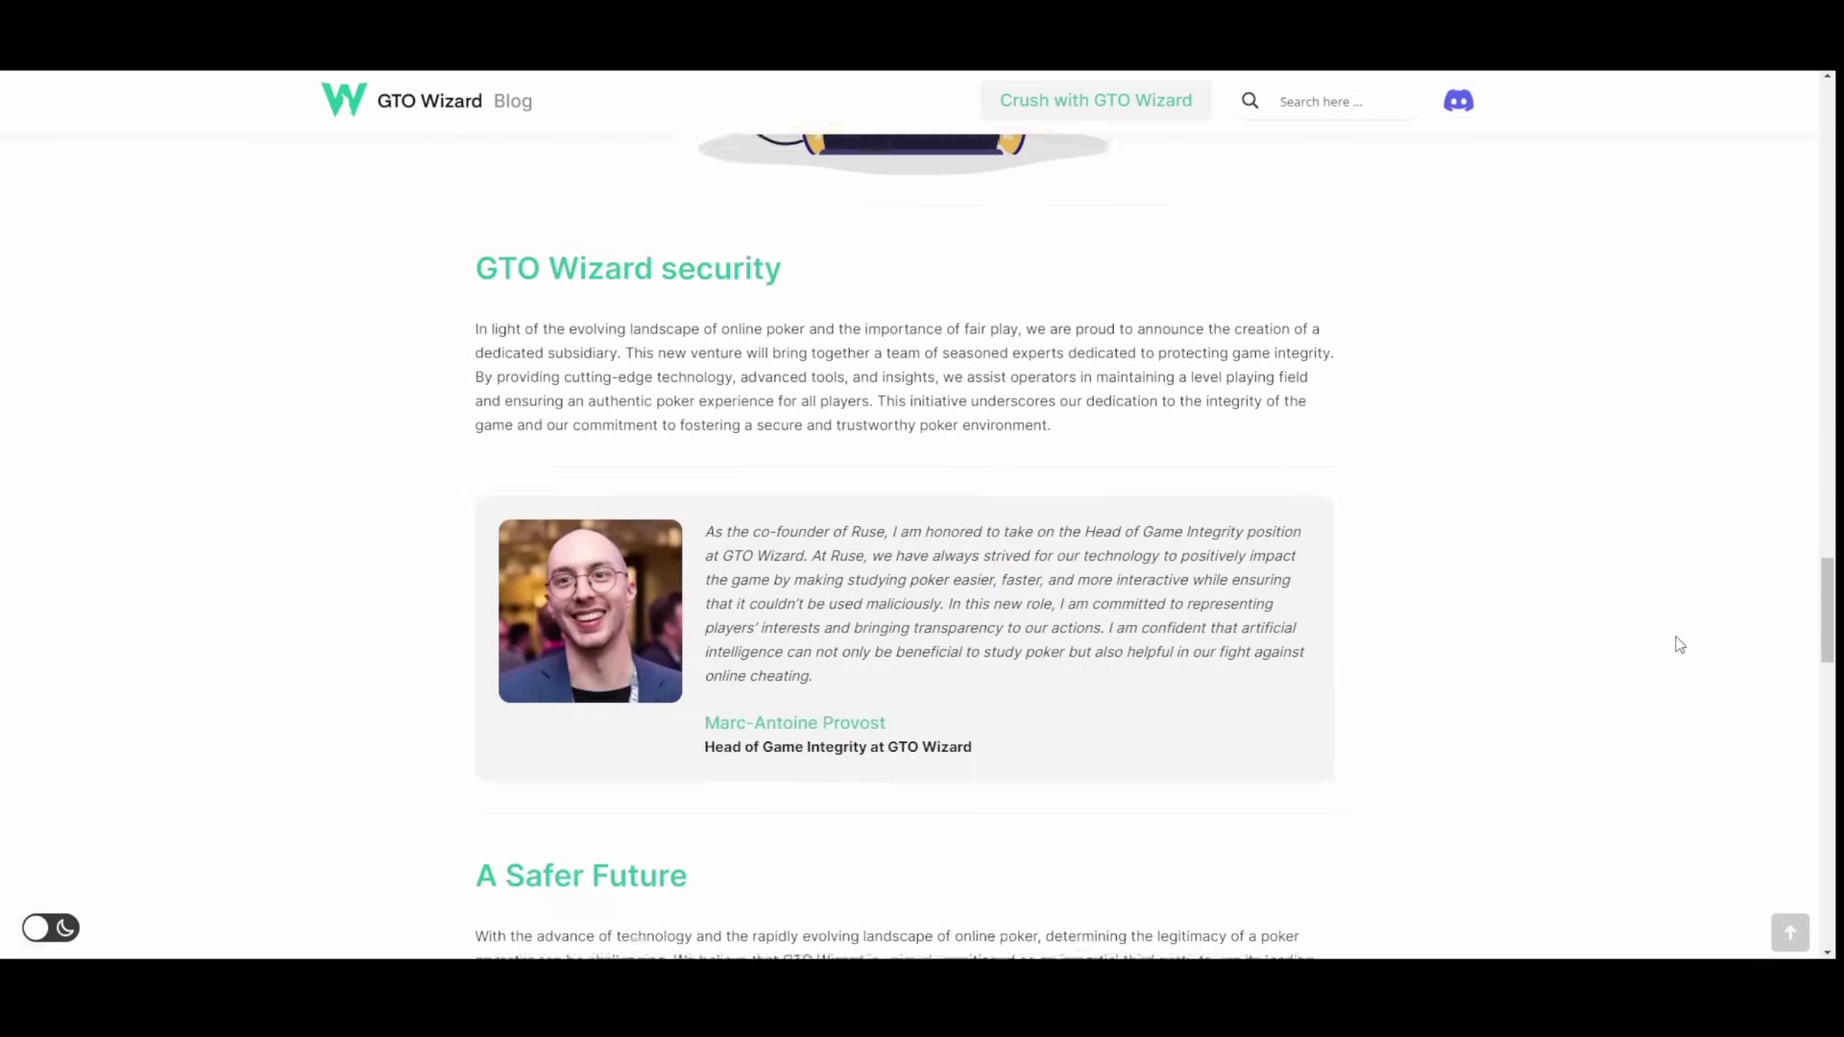